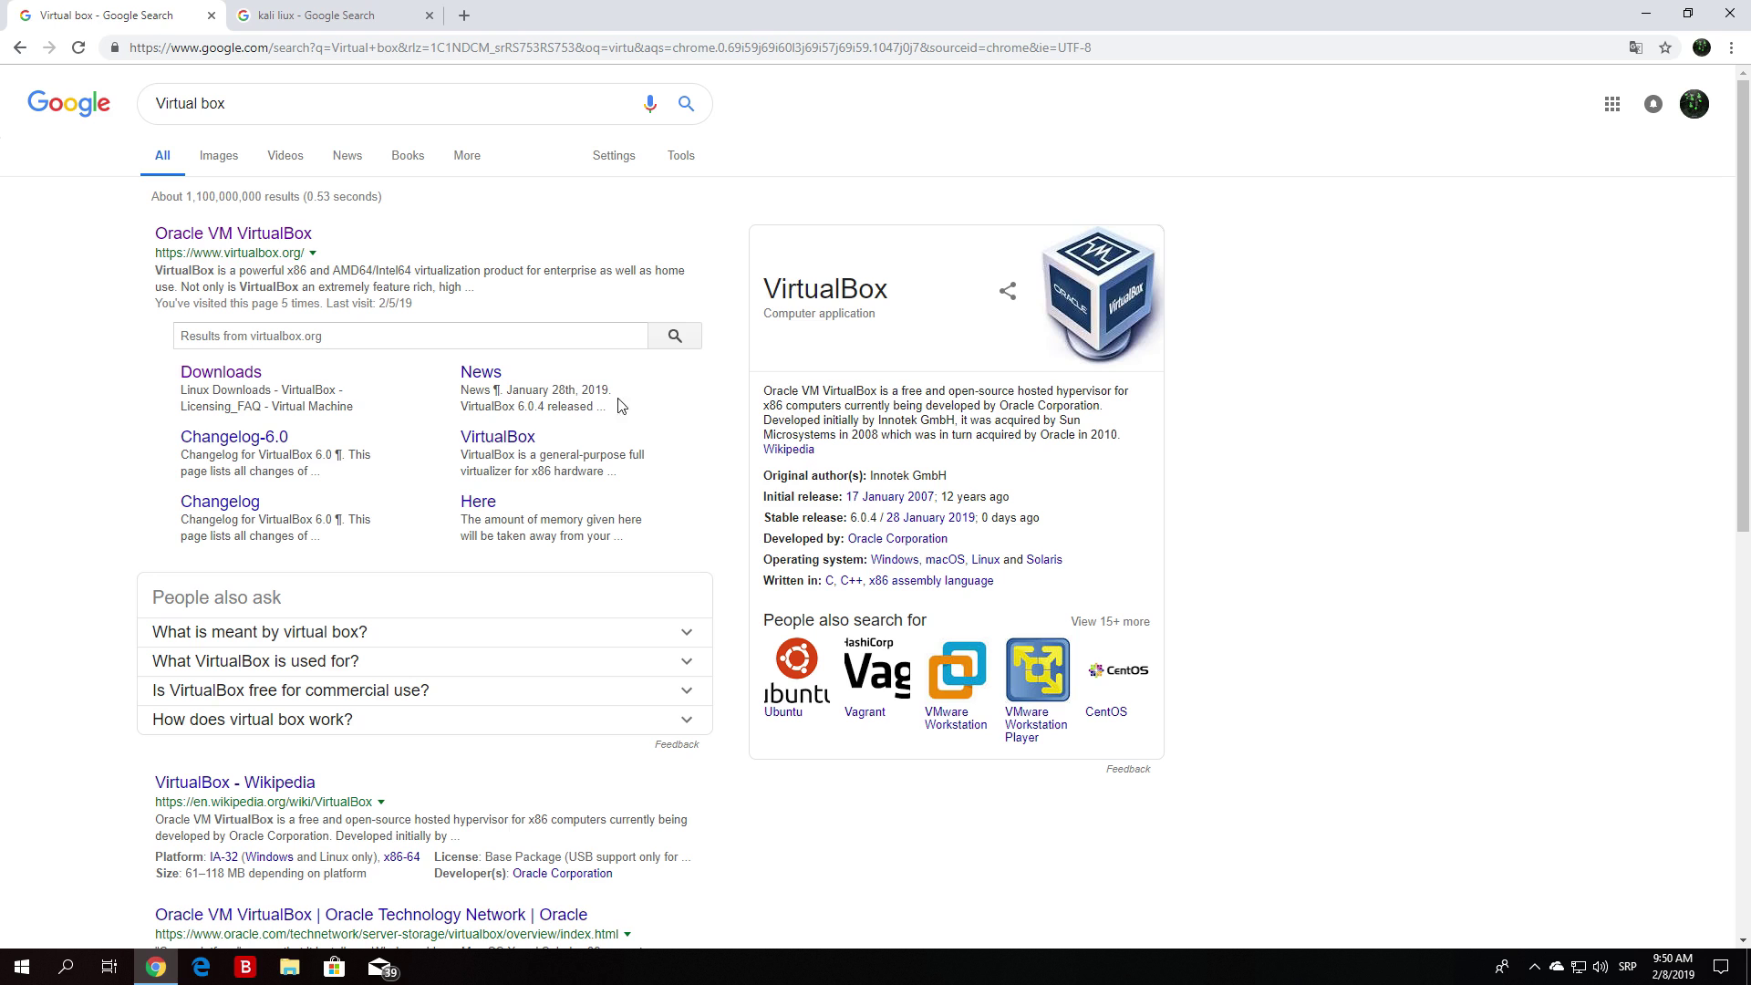
pyautogui.click(342, 15)
pyautogui.click(11, 8)
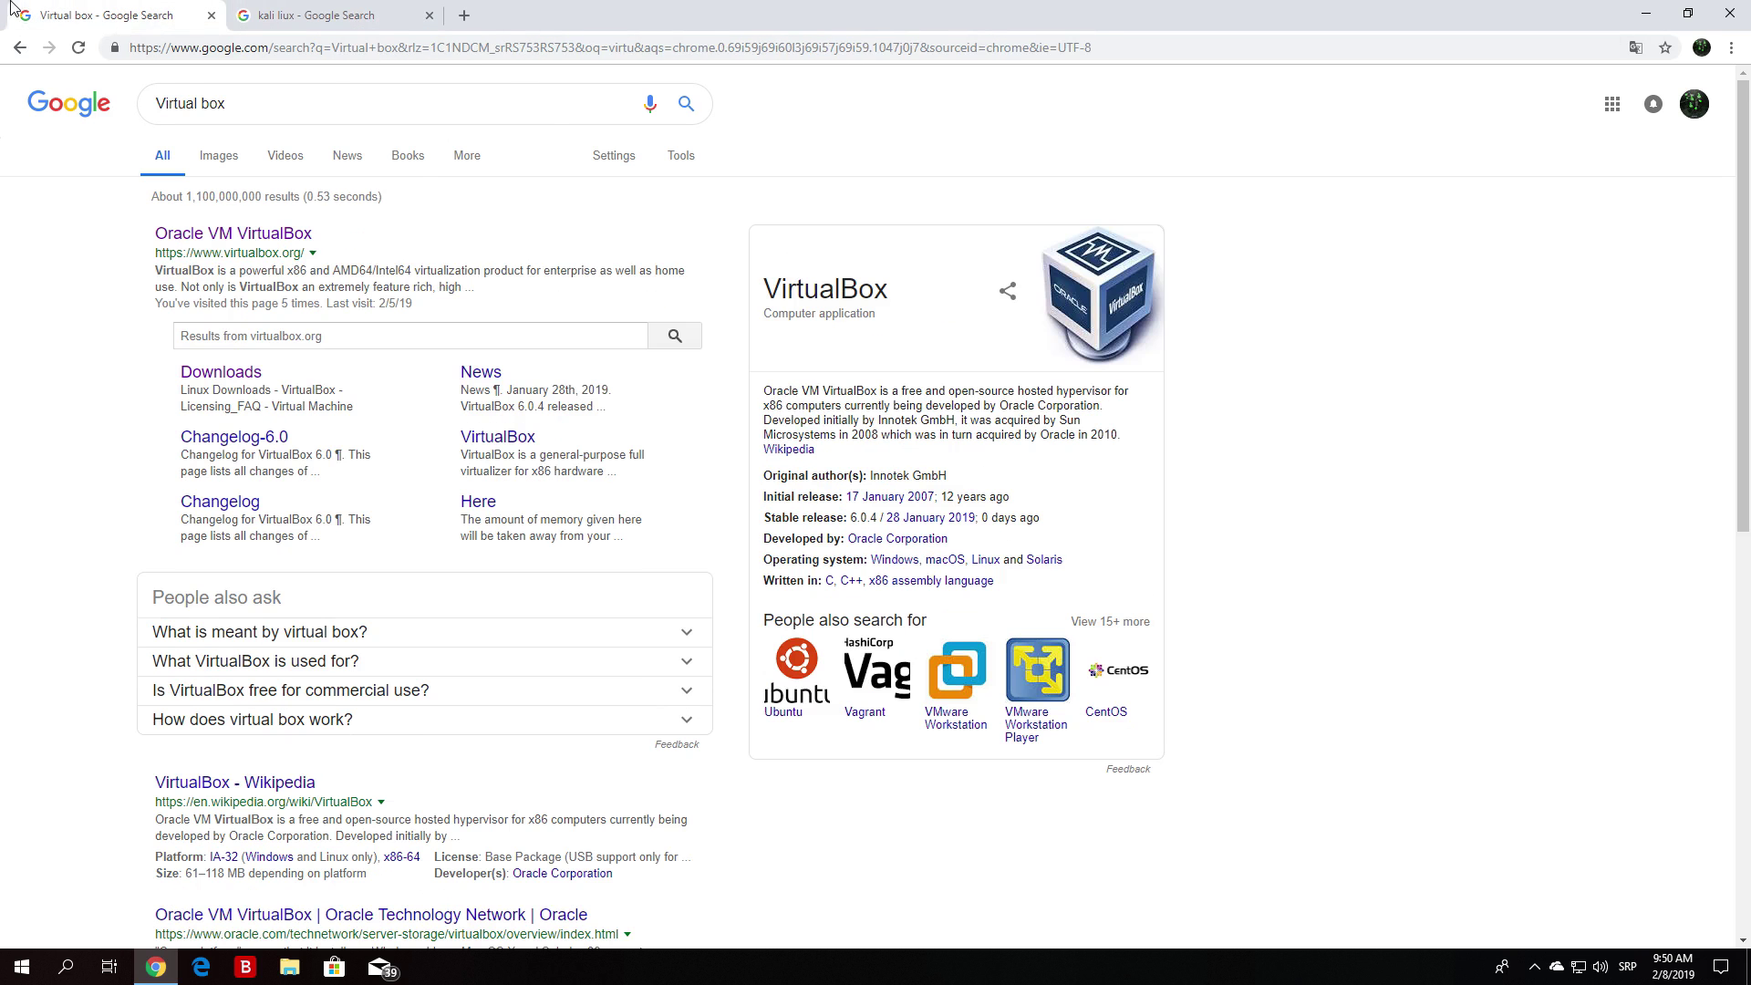
pyautogui.click(274, 98)
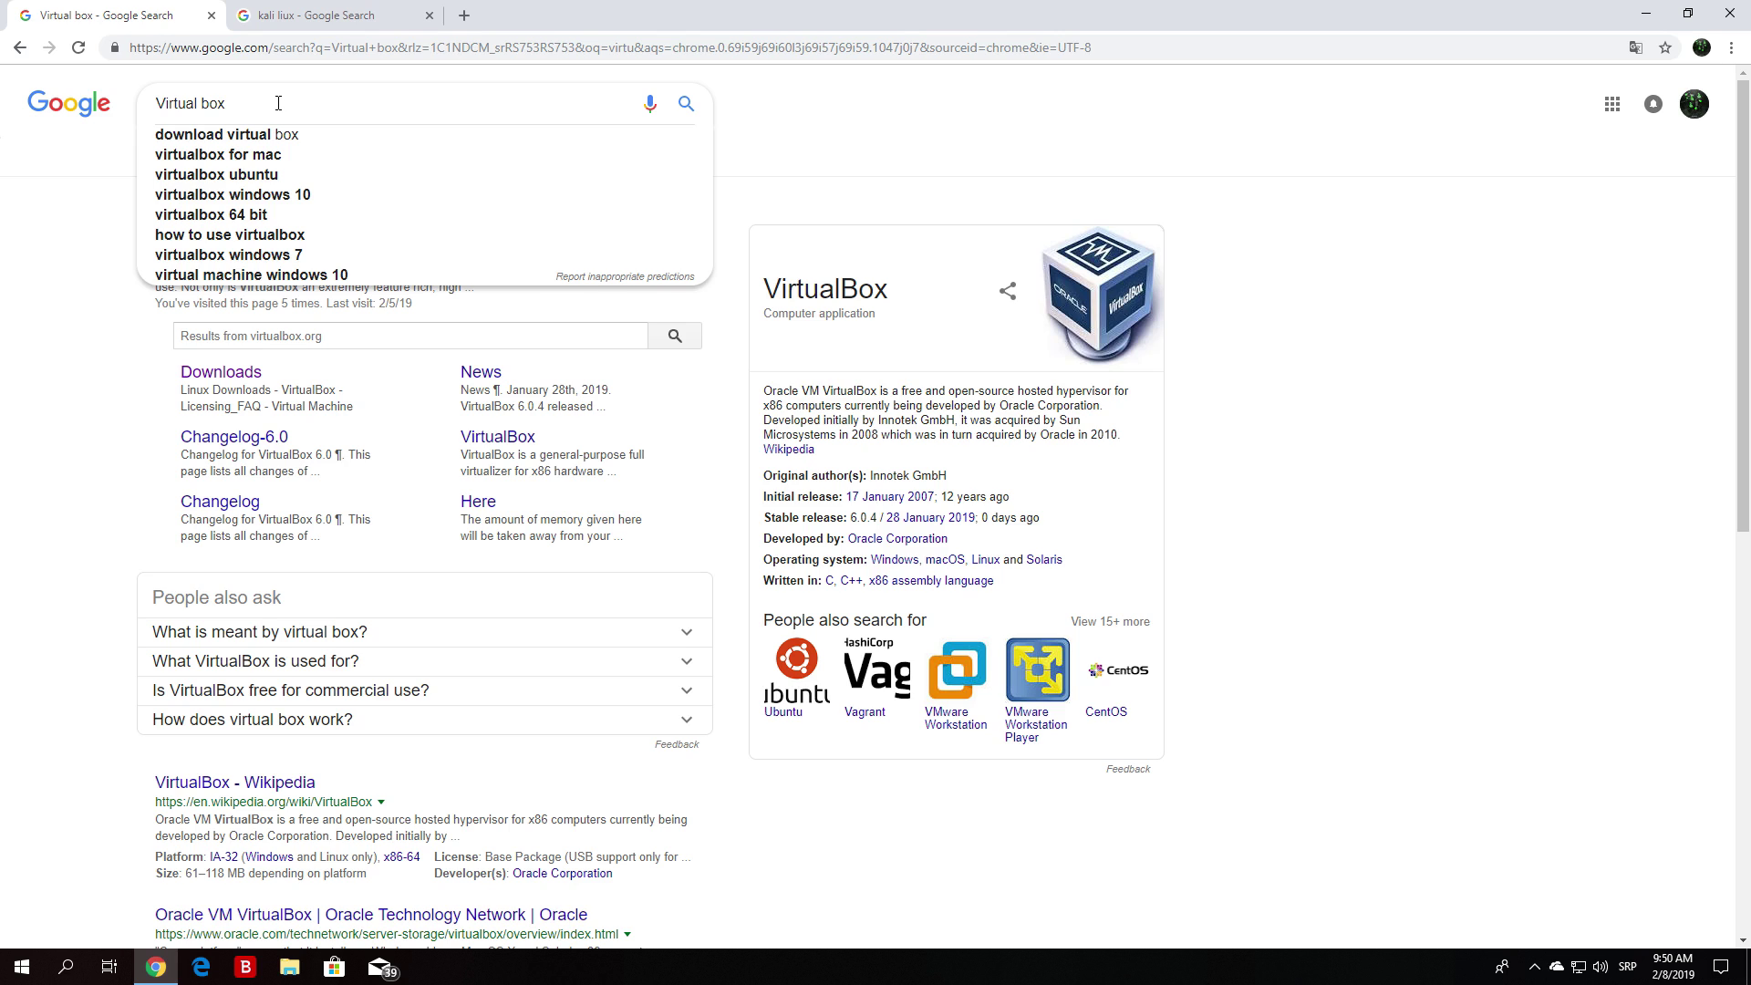
pyautogui.click(59, 540)
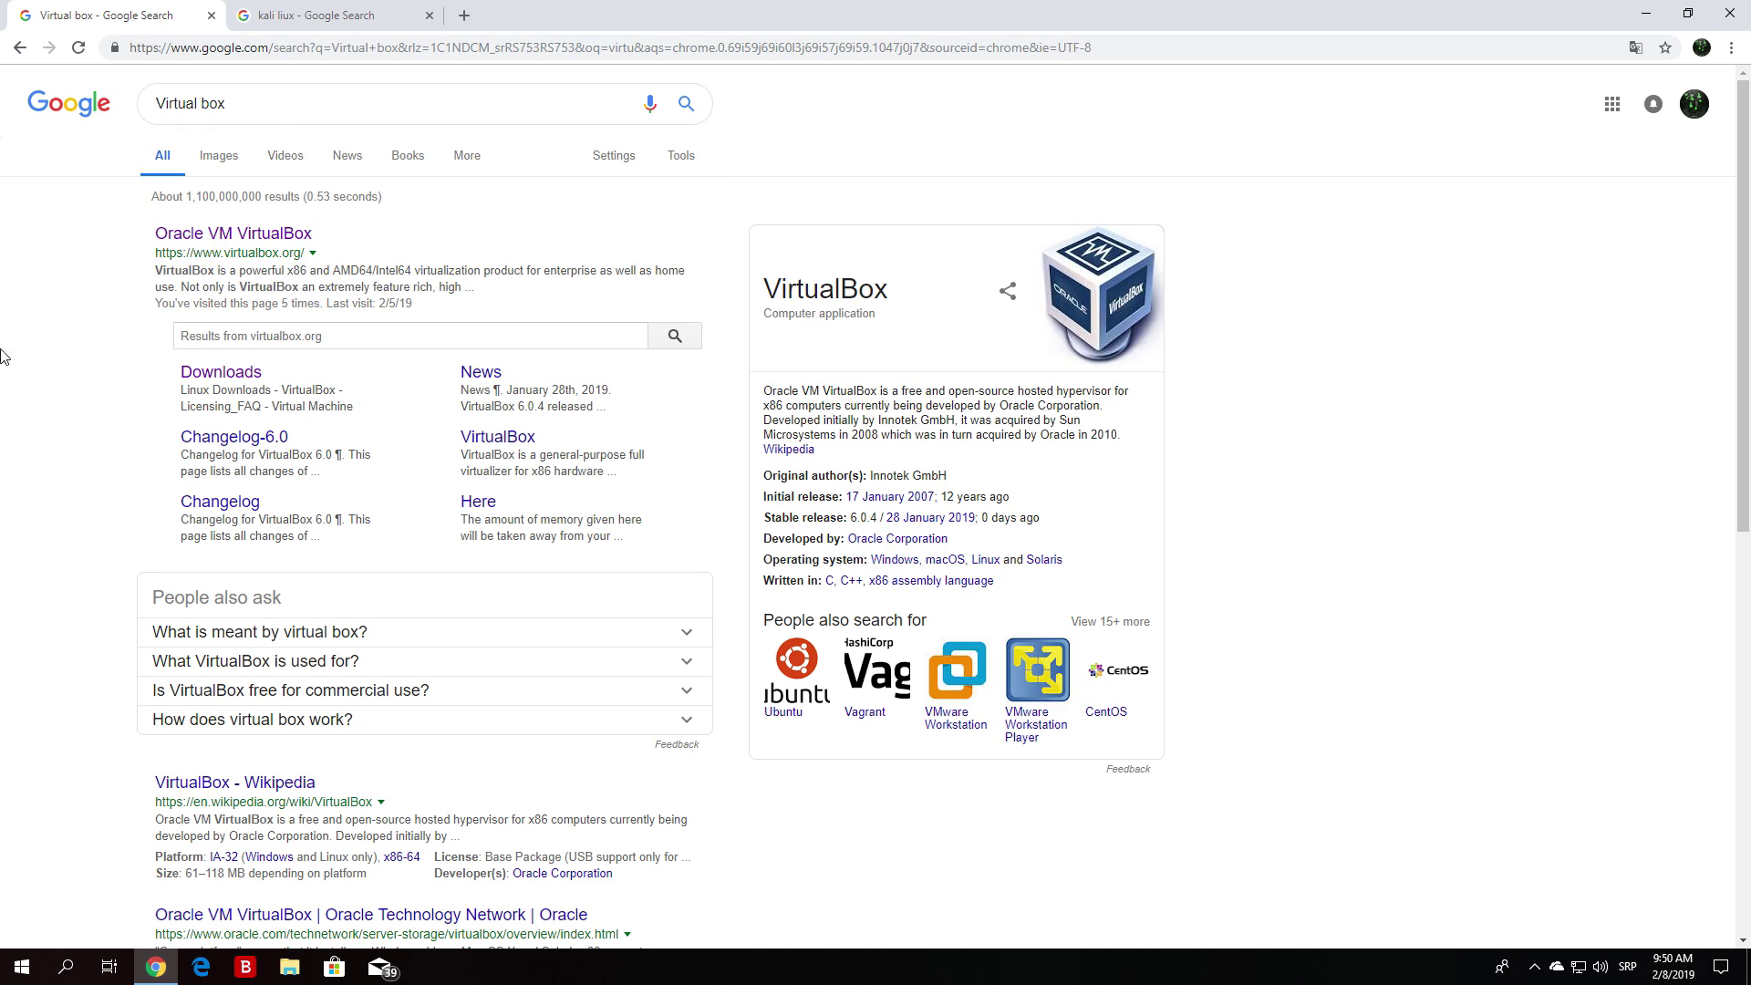
# - Open the virtualbox.org site from the search results and go to its VirtualBox 6.0 download page
pyautogui.click(179, 245)
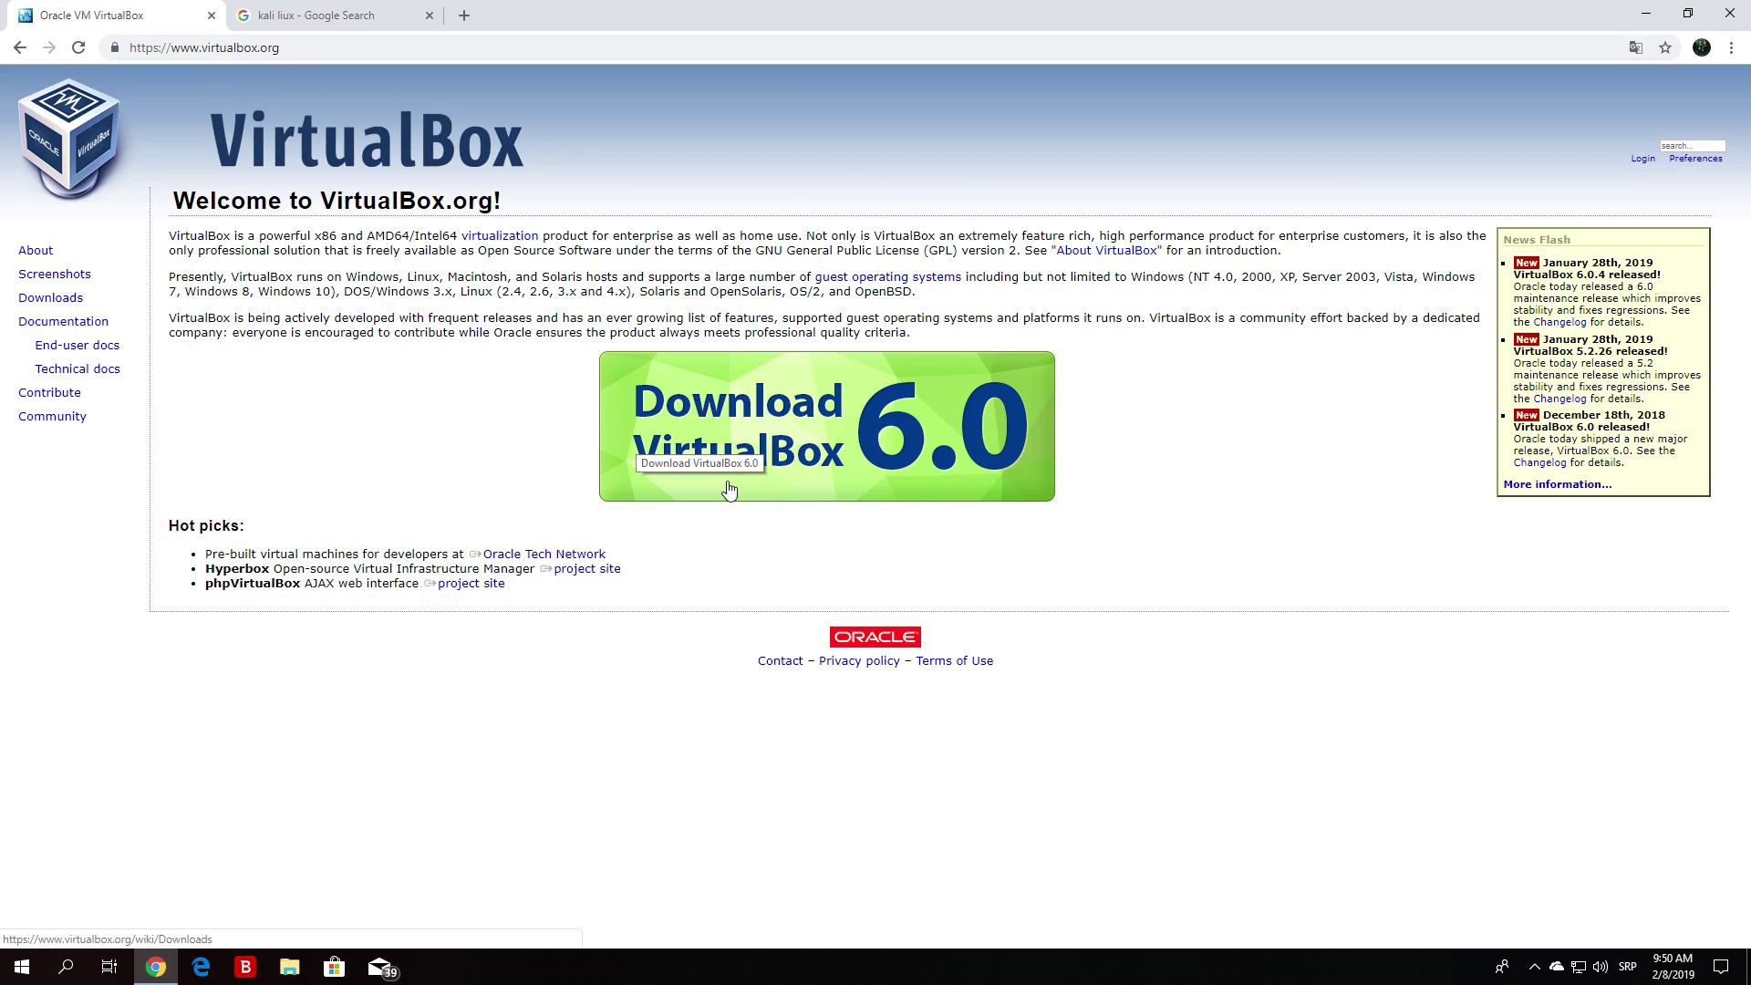
pyautogui.click(1044, 472)
pyautogui.hotkey('alt', 'Left')
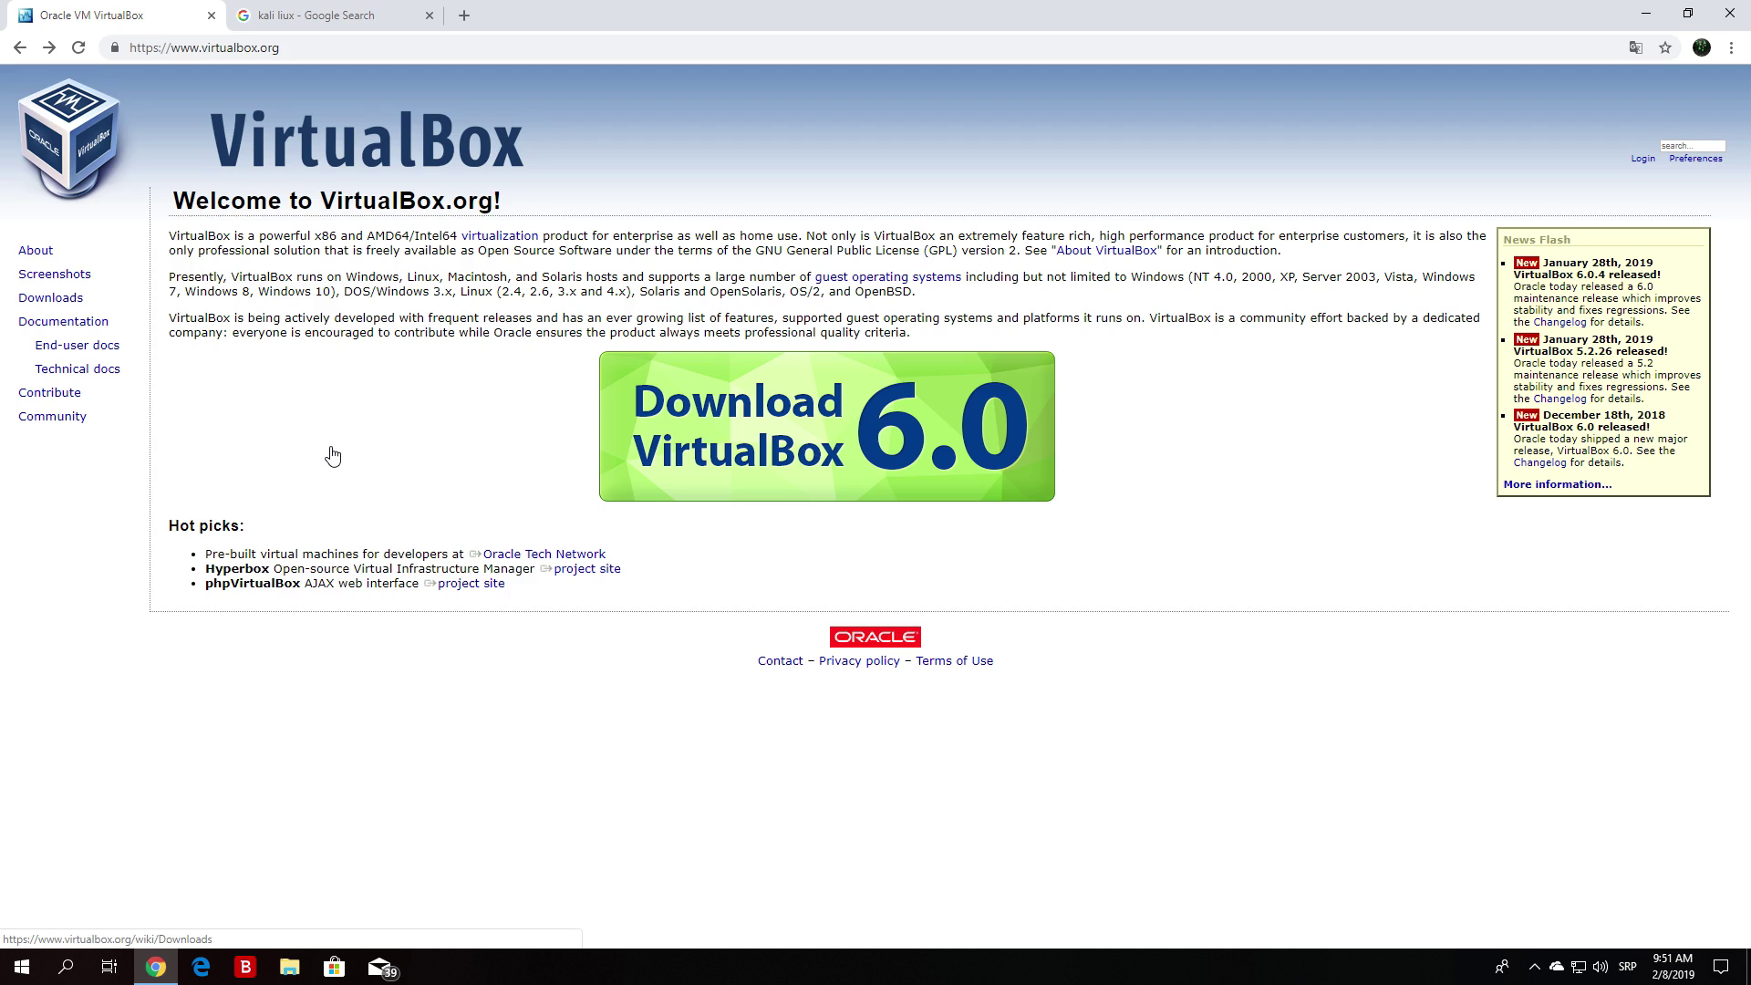
pyautogui.click(858, 425)
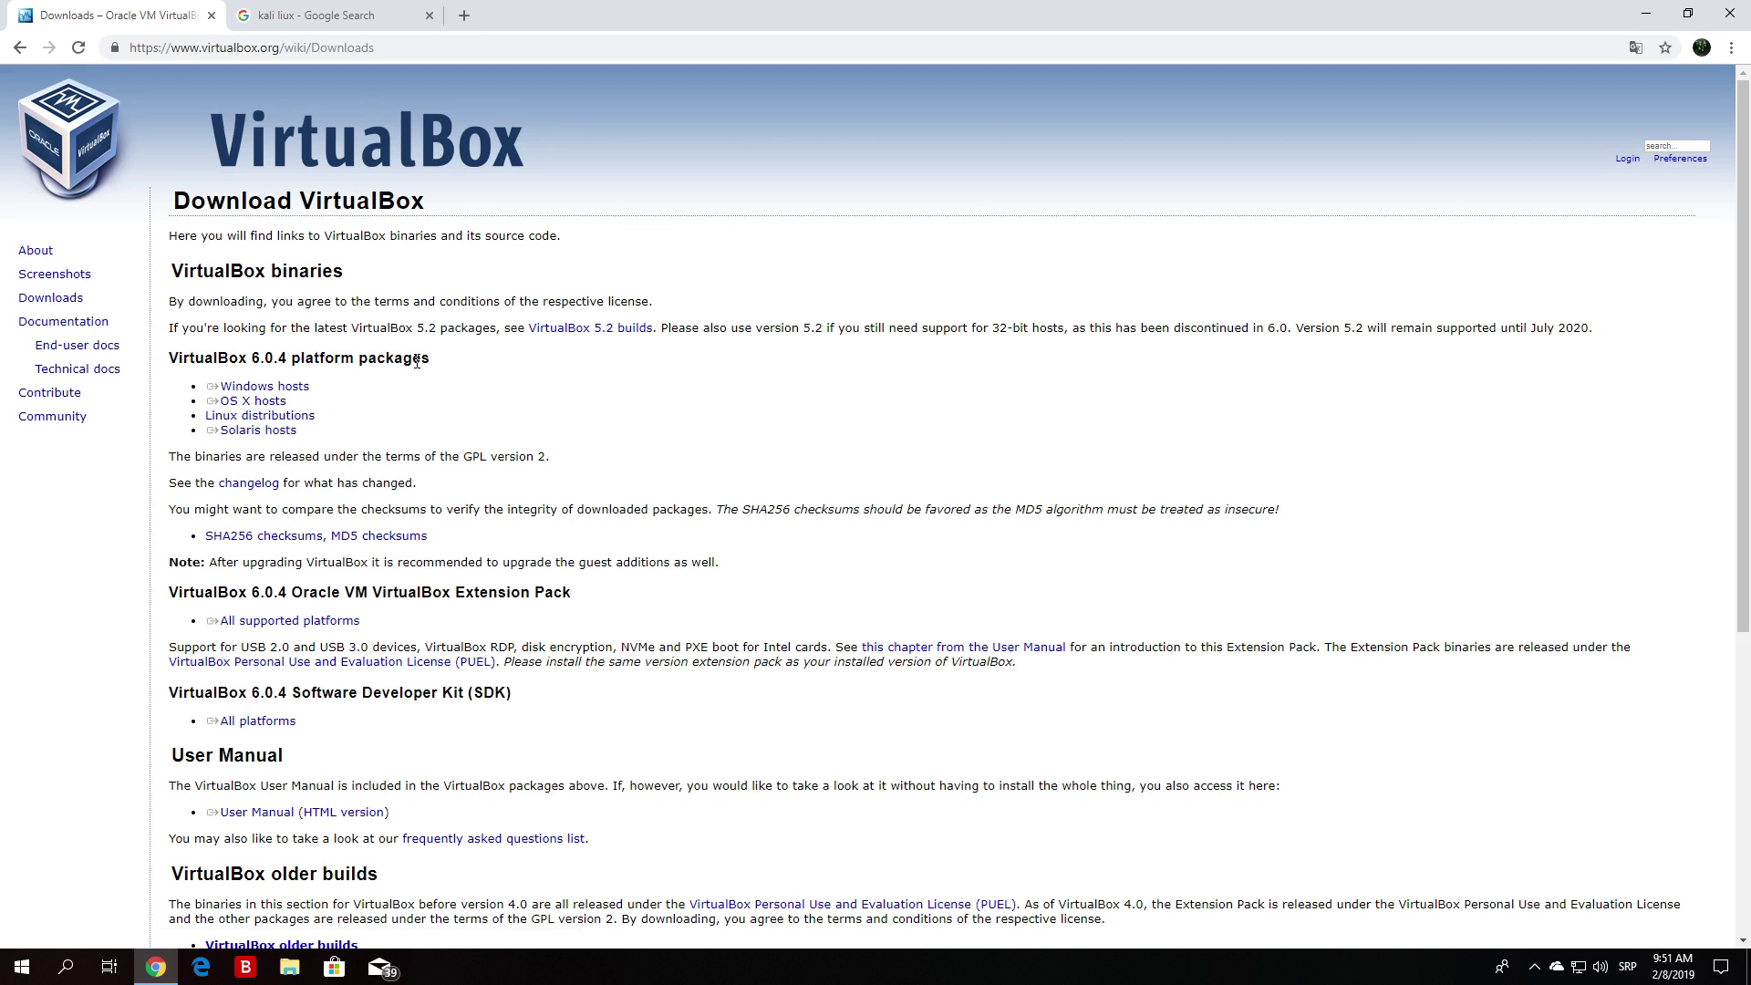
# - Examine the VirtualBox 6.0.4 platform packages offered for Windows, OS X and Linux
pyautogui.click(1660, 9)
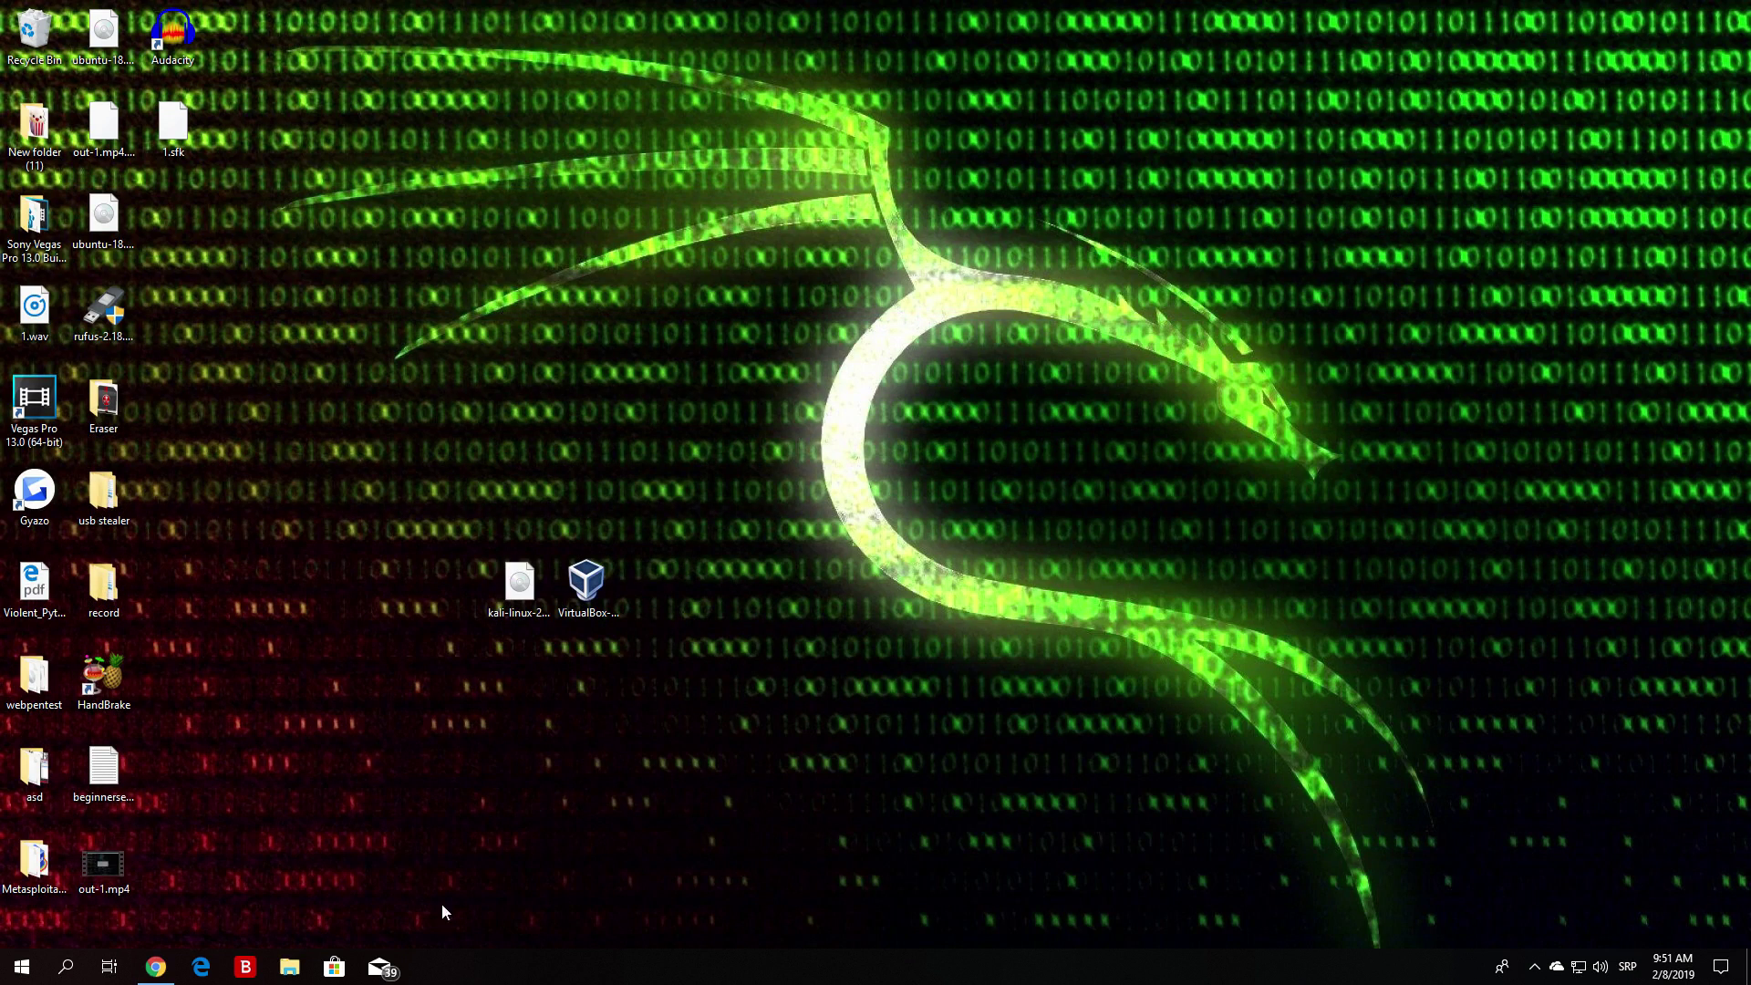
pyautogui.click(156, 967)
pyautogui.click(262, 390)
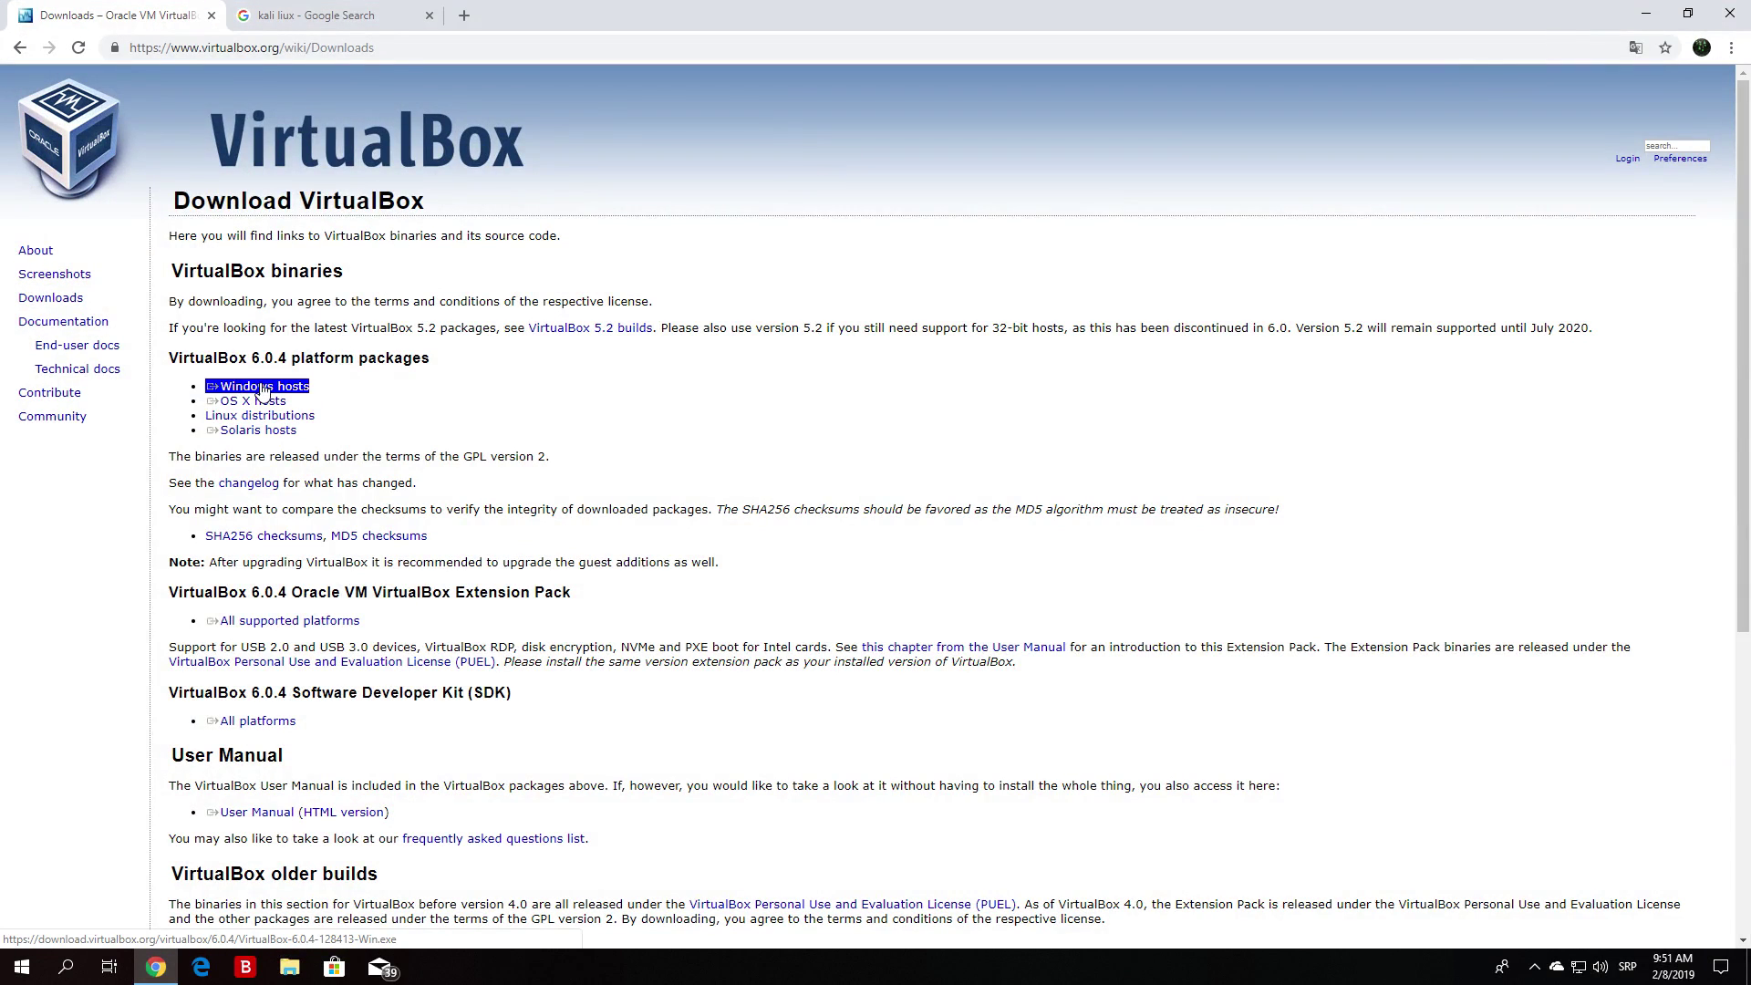
pyautogui.click(340, 391)
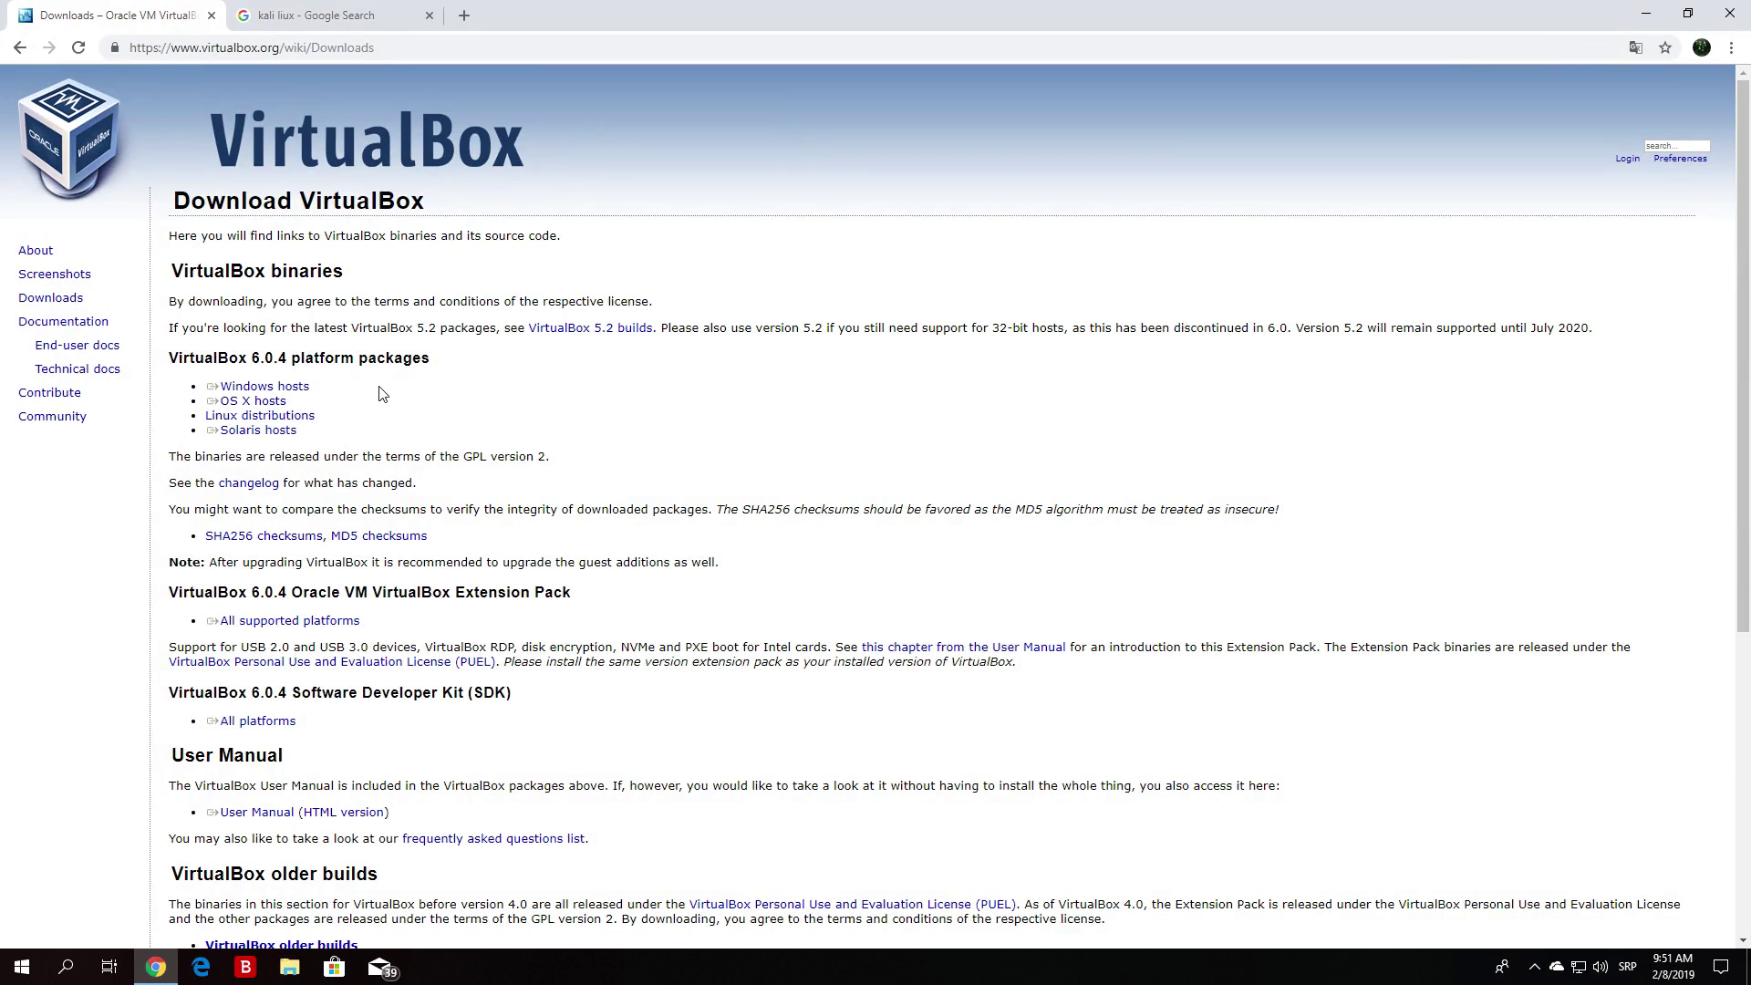
pyautogui.click(290, 417)
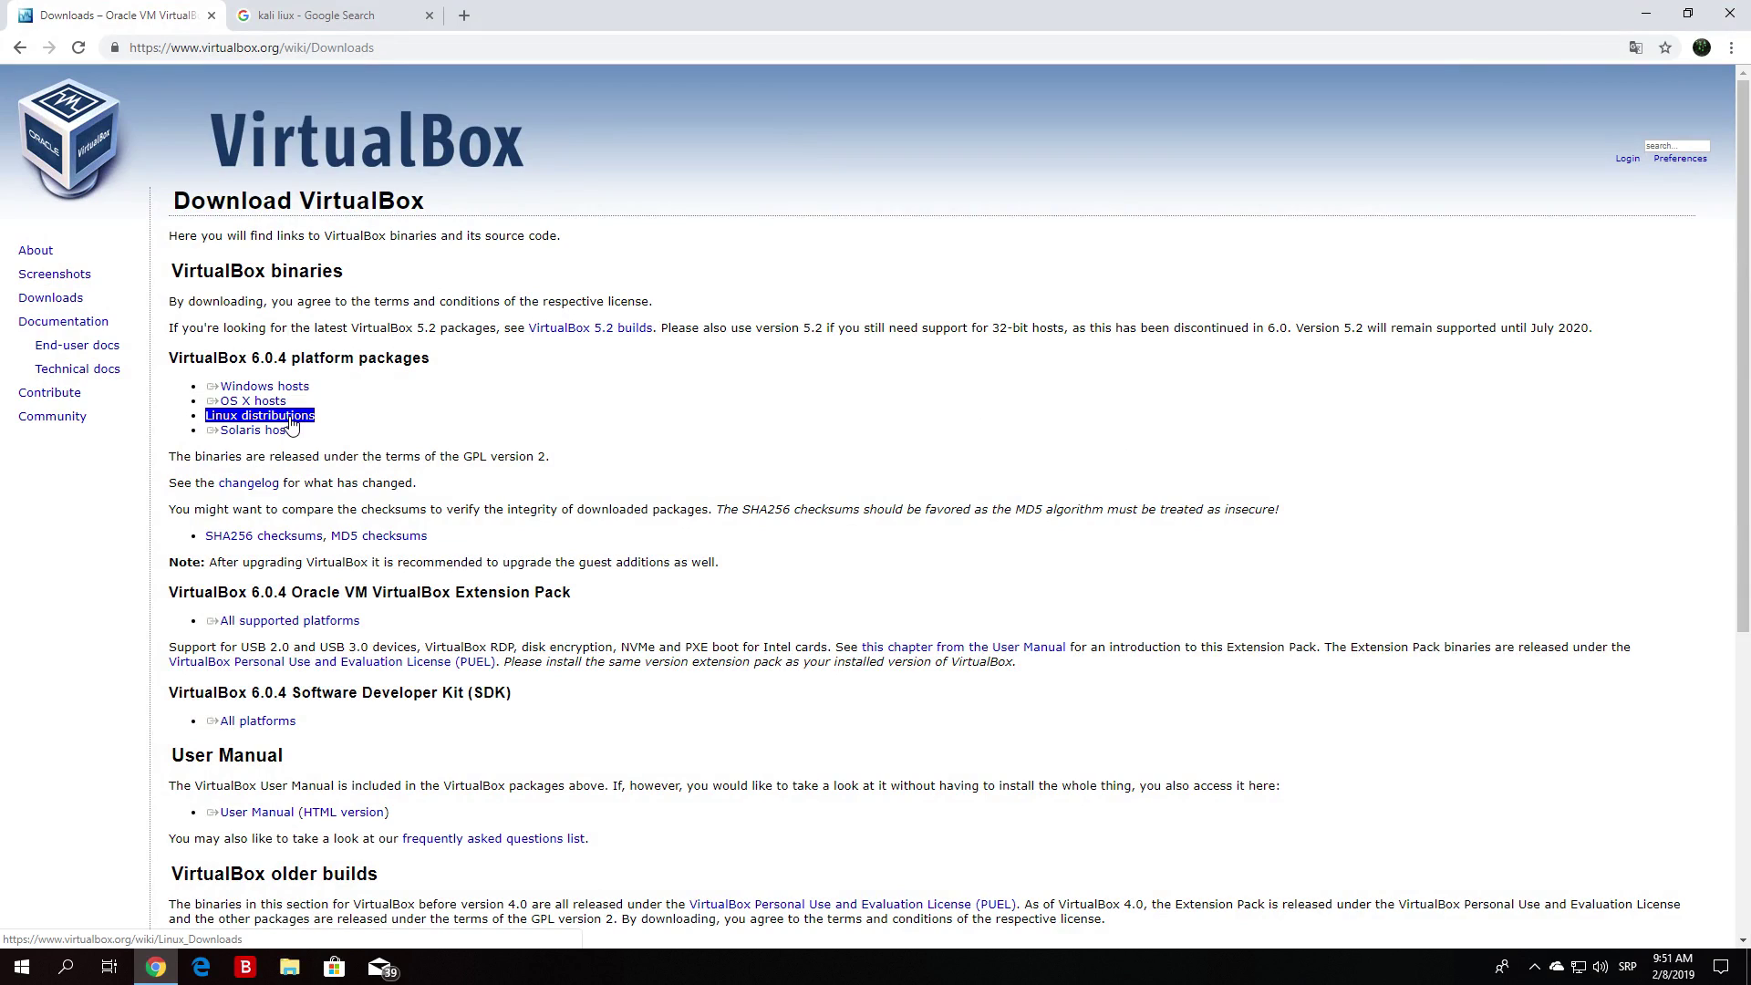
pyautogui.click(292, 422)
pyautogui.click(248, 403)
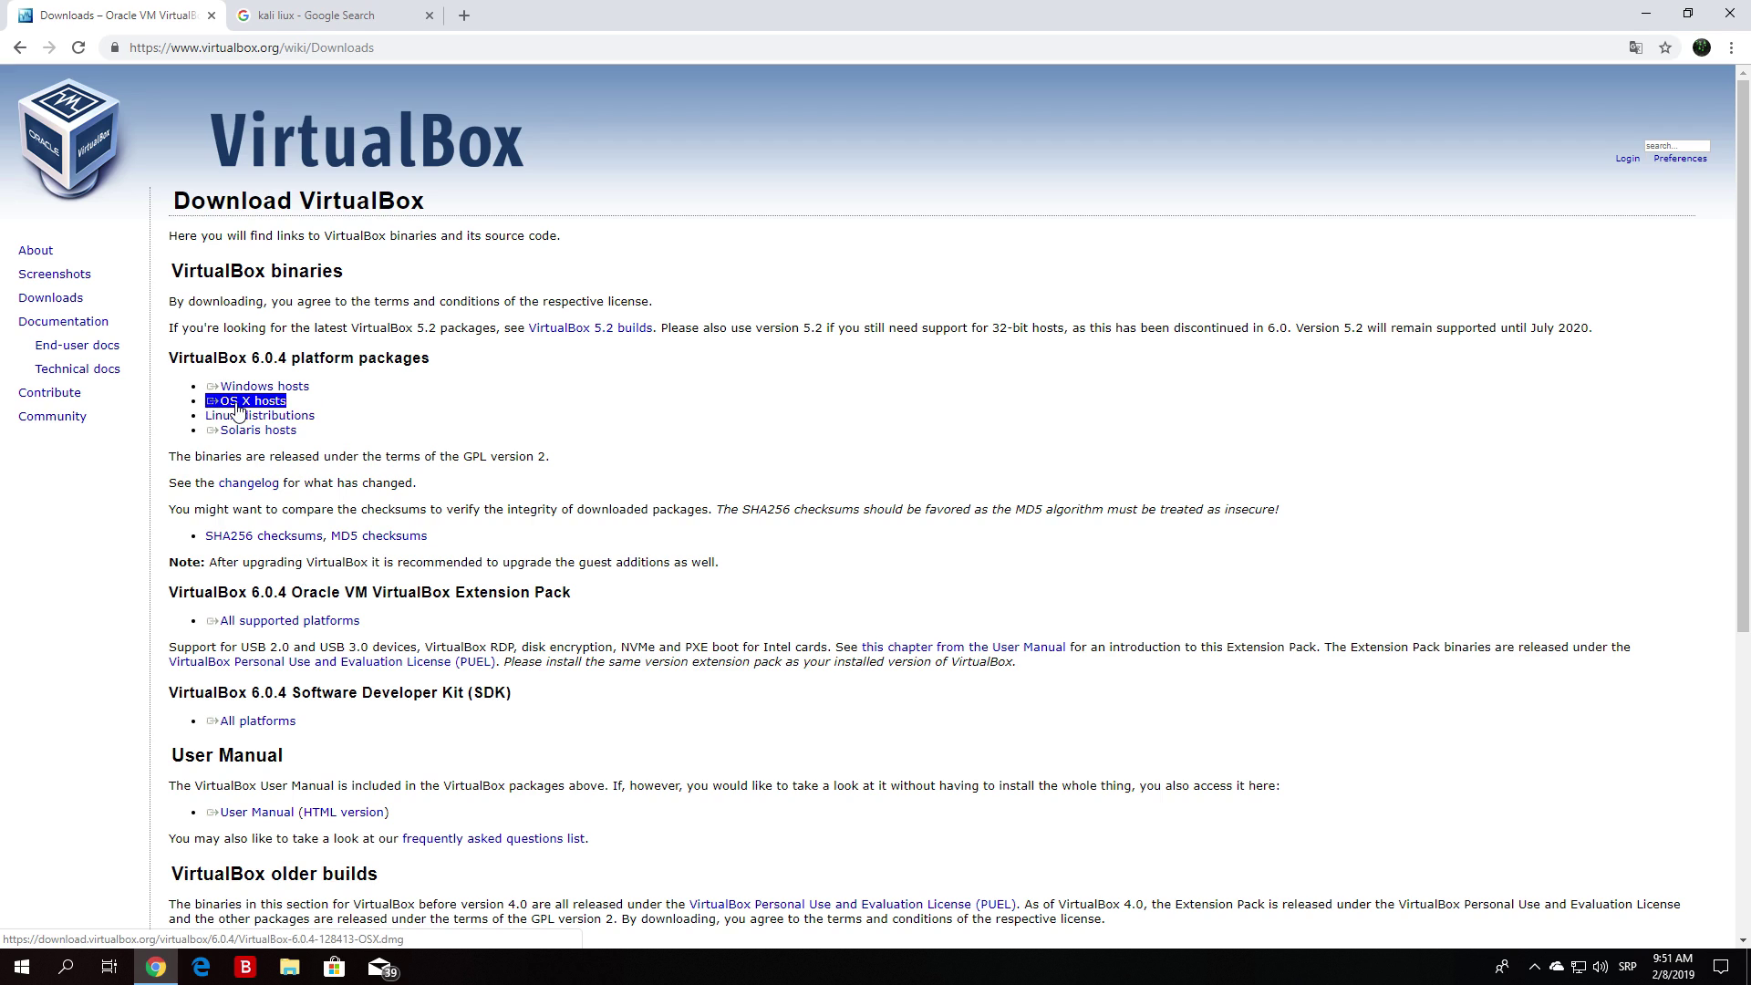
pyautogui.click(265, 418)
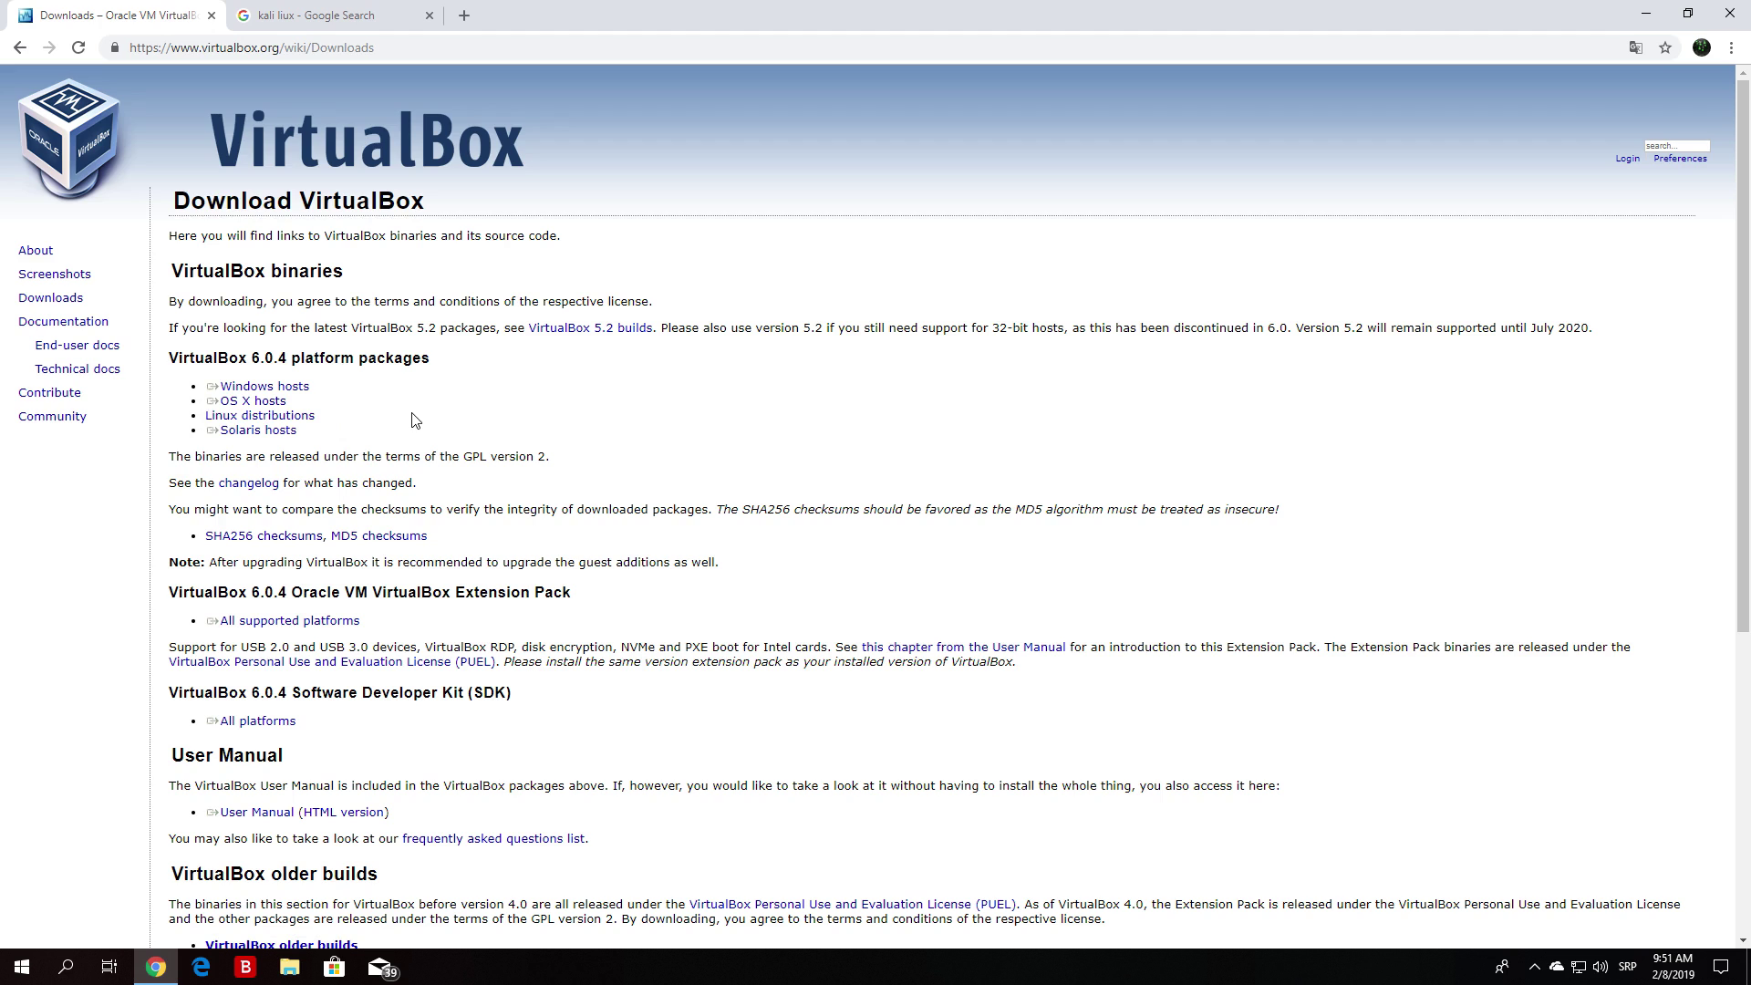
# - Download the VirtualBox 6.0.4 platform package for Windows hosts
pyautogui.click(256, 387)
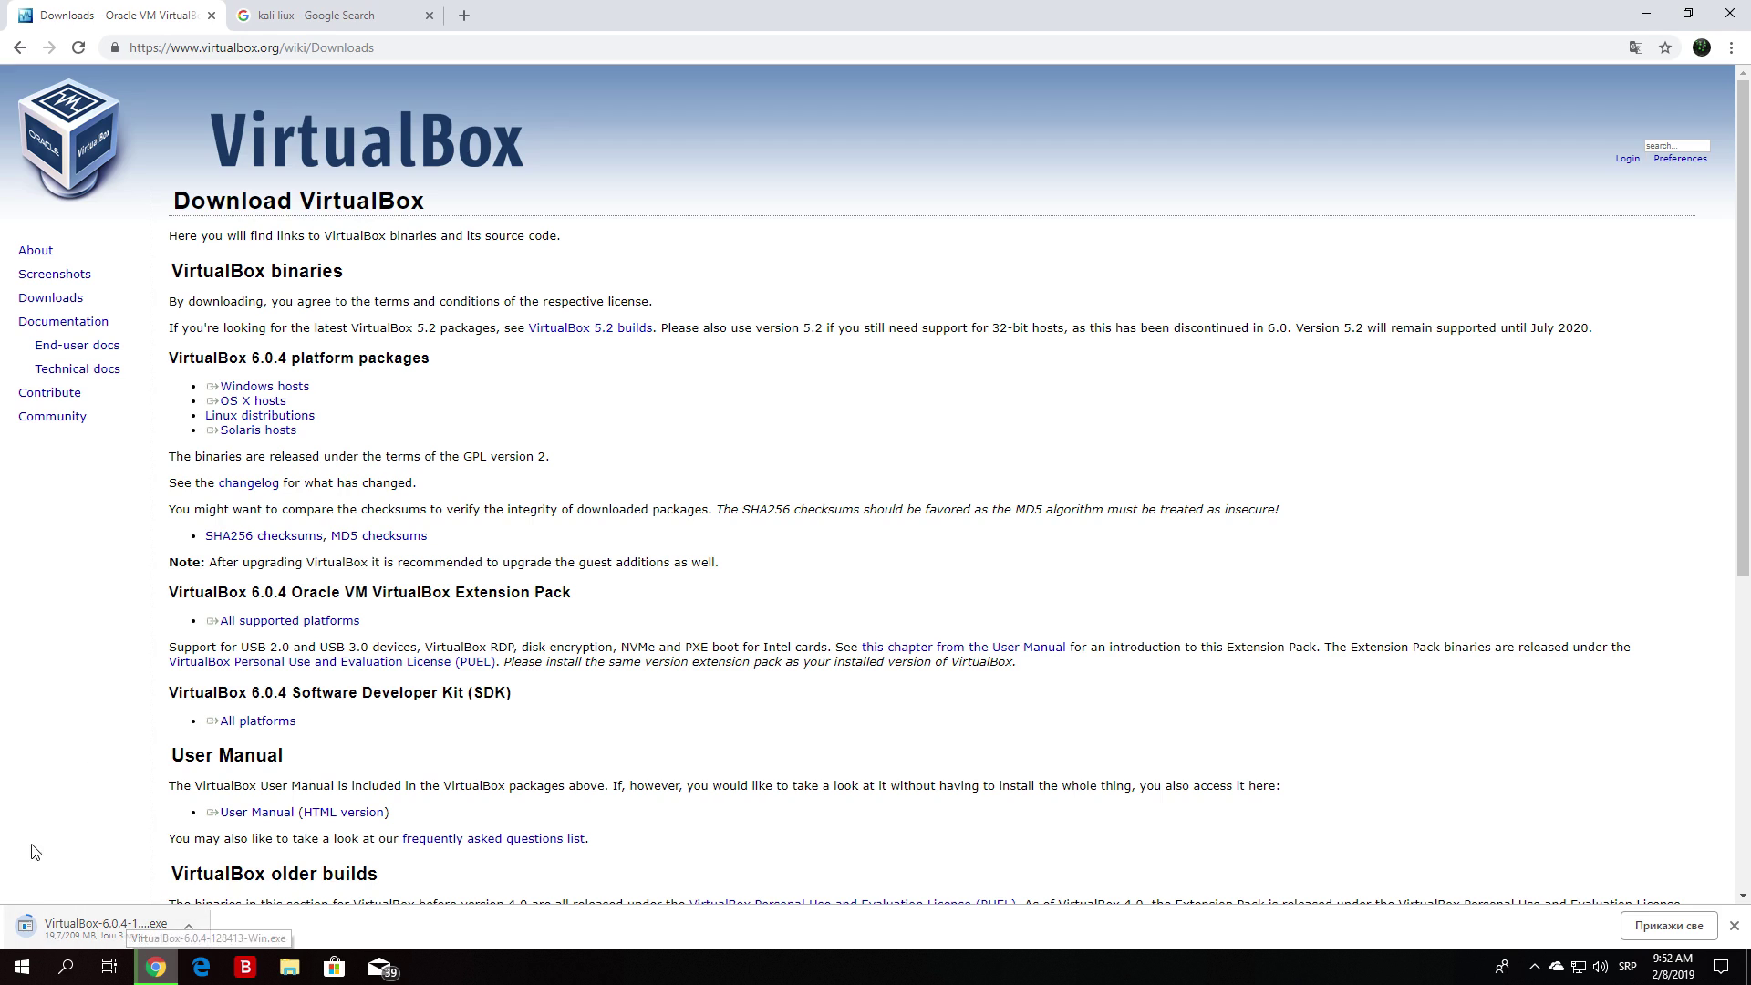
pyautogui.moveTo(203, 385); pyautogui.dragTo(311, 387)
pyautogui.click(271, 467)
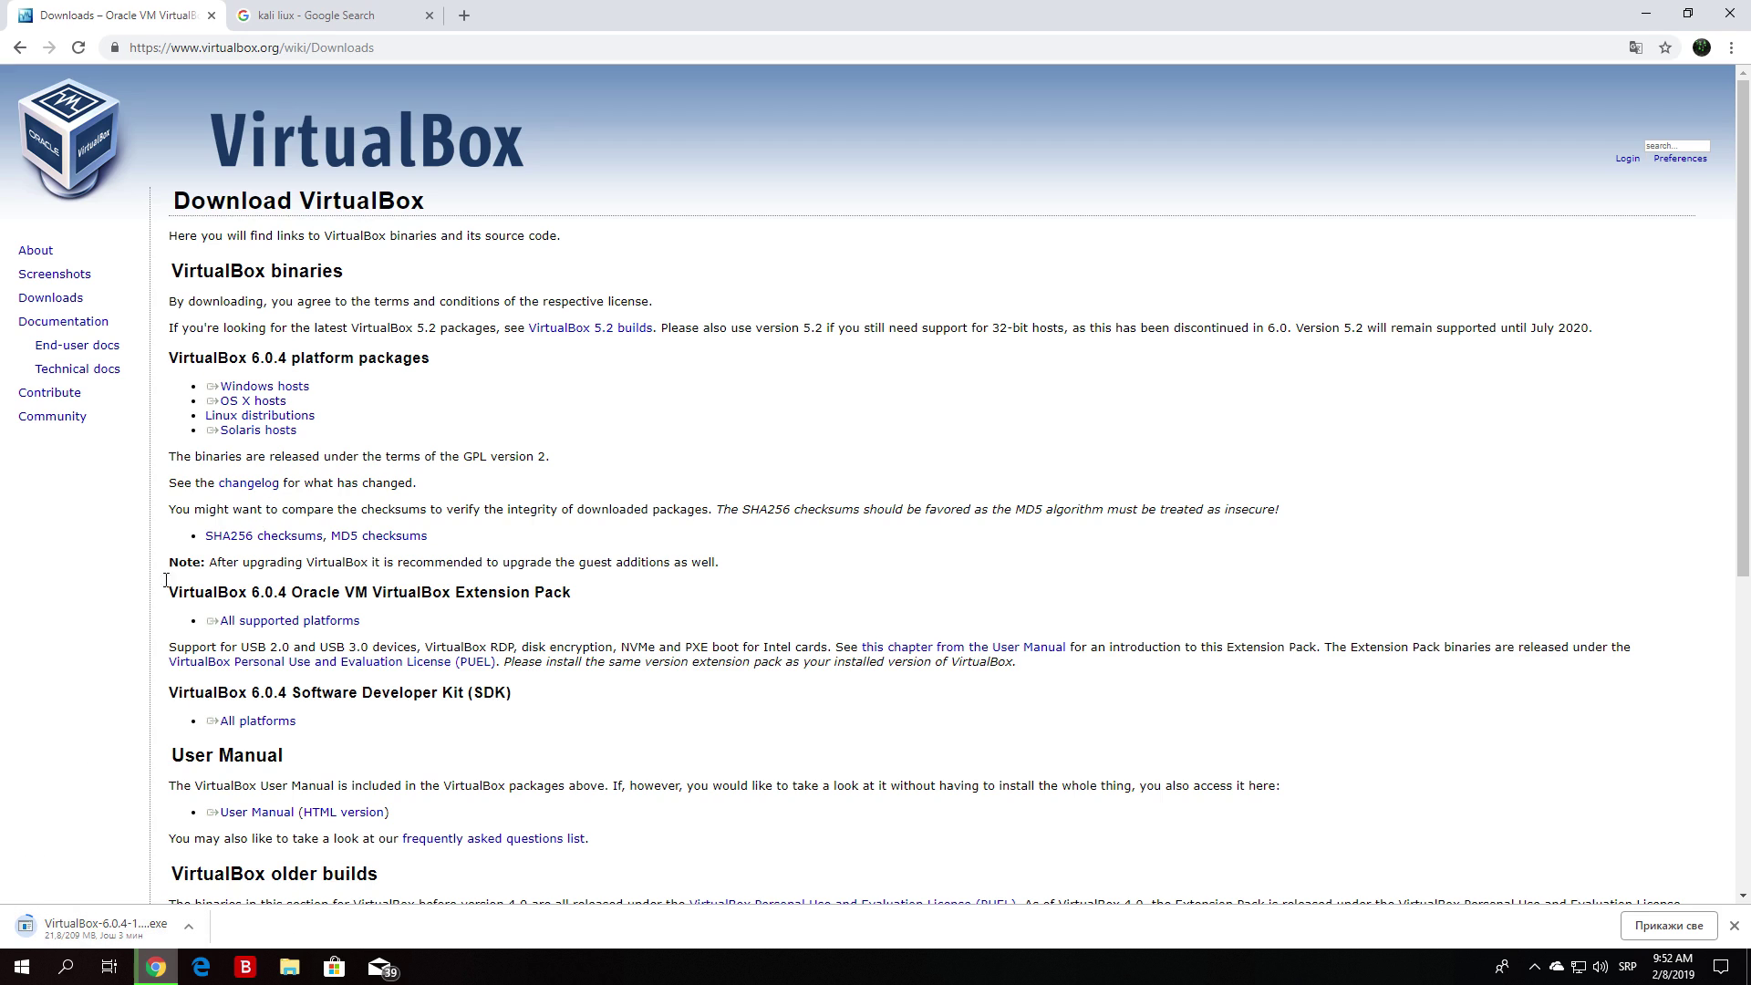
# - Correct the misspelled query in the other Google search to "kali linux" and run the search
pyautogui.click(304, 13)
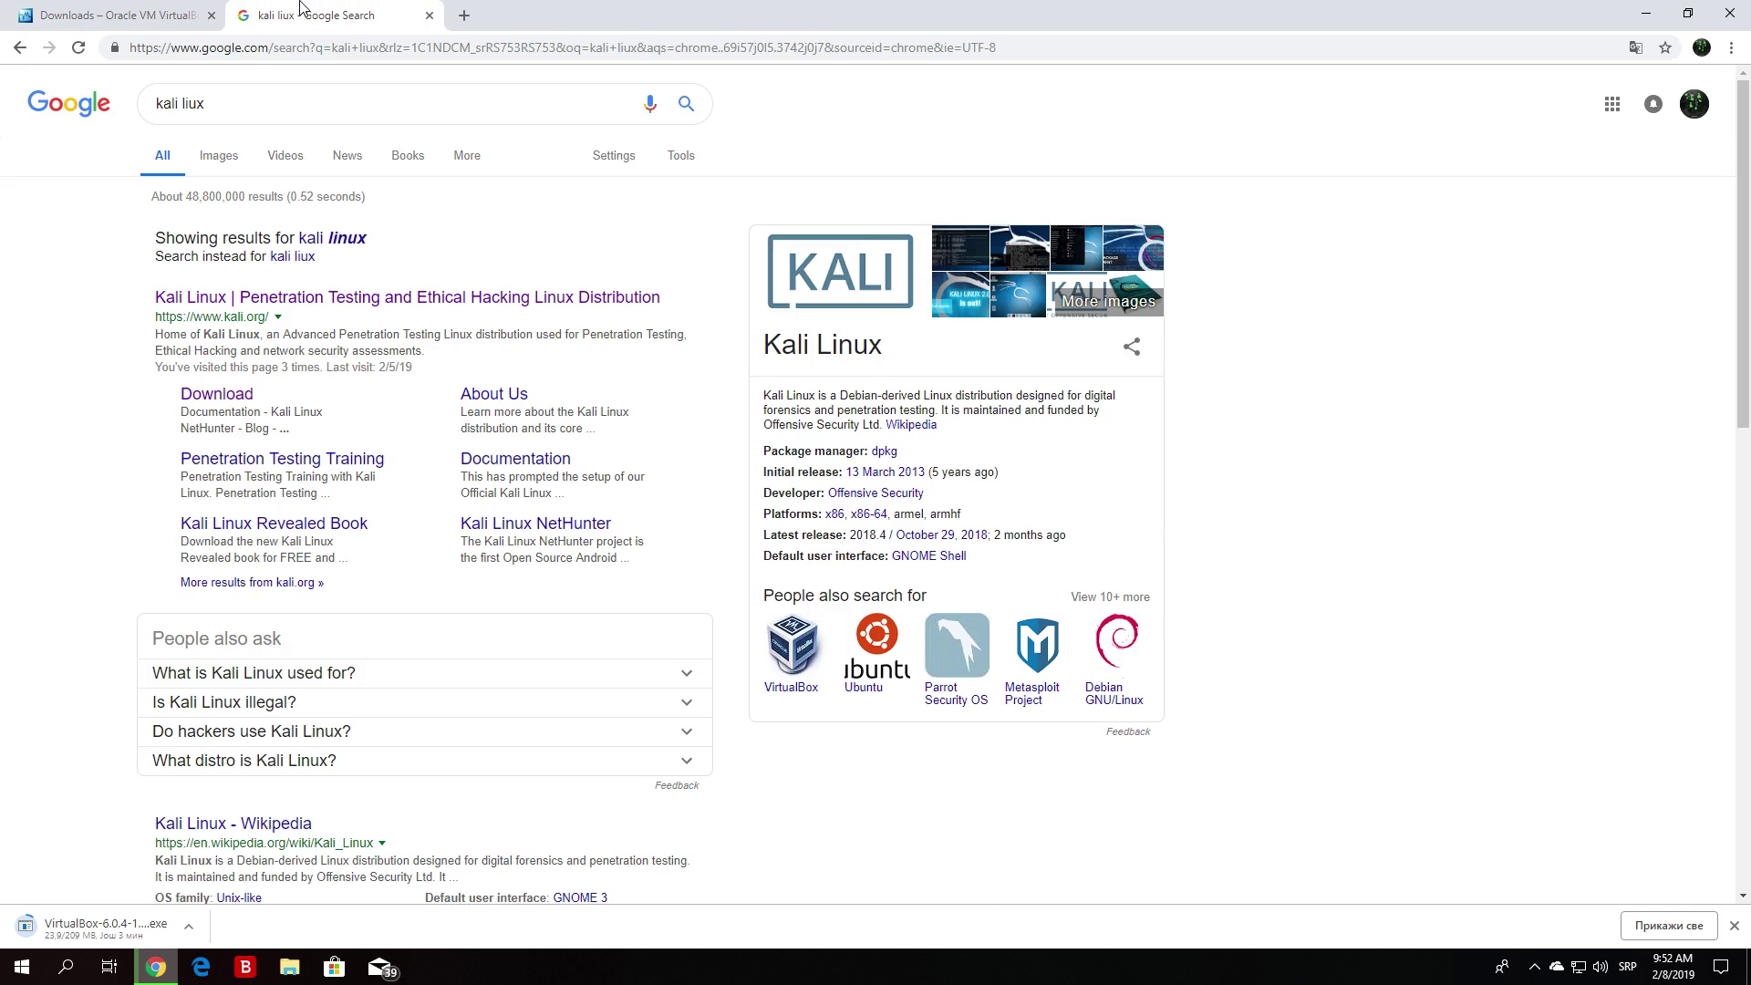
pyautogui.click(260, 105)
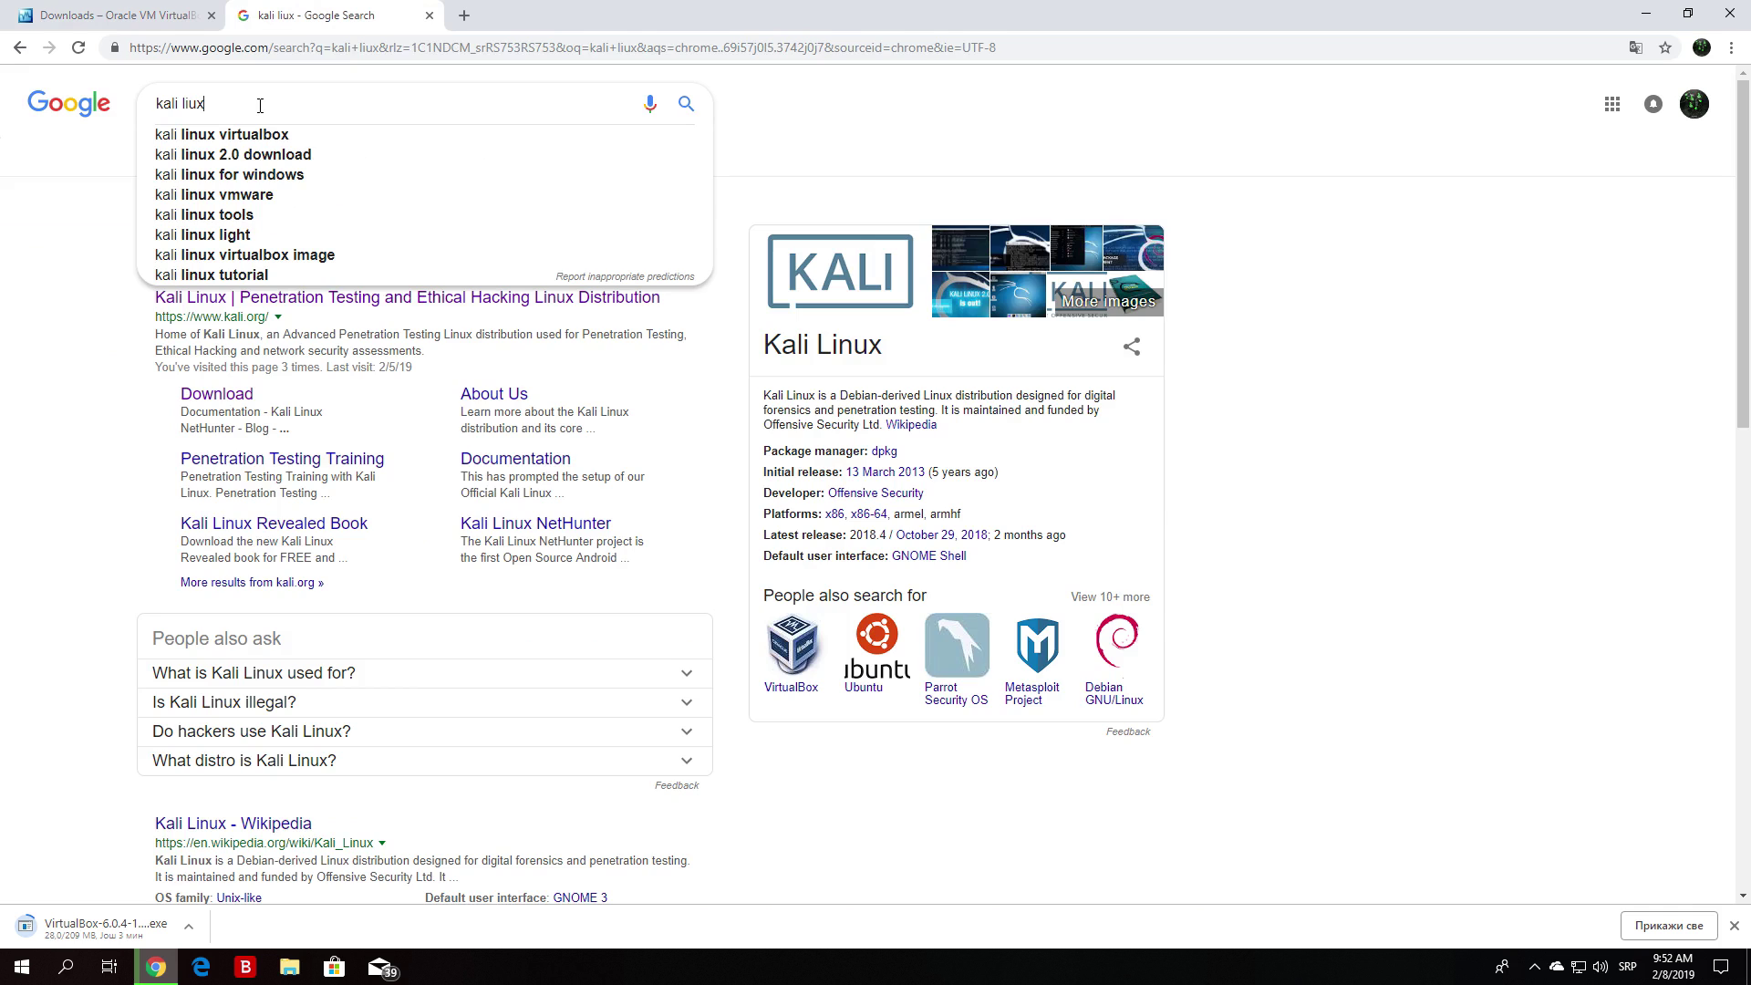
pyautogui.press('BackSpace')
pyautogui.press('BackSpace')
pyautogui.write('n')
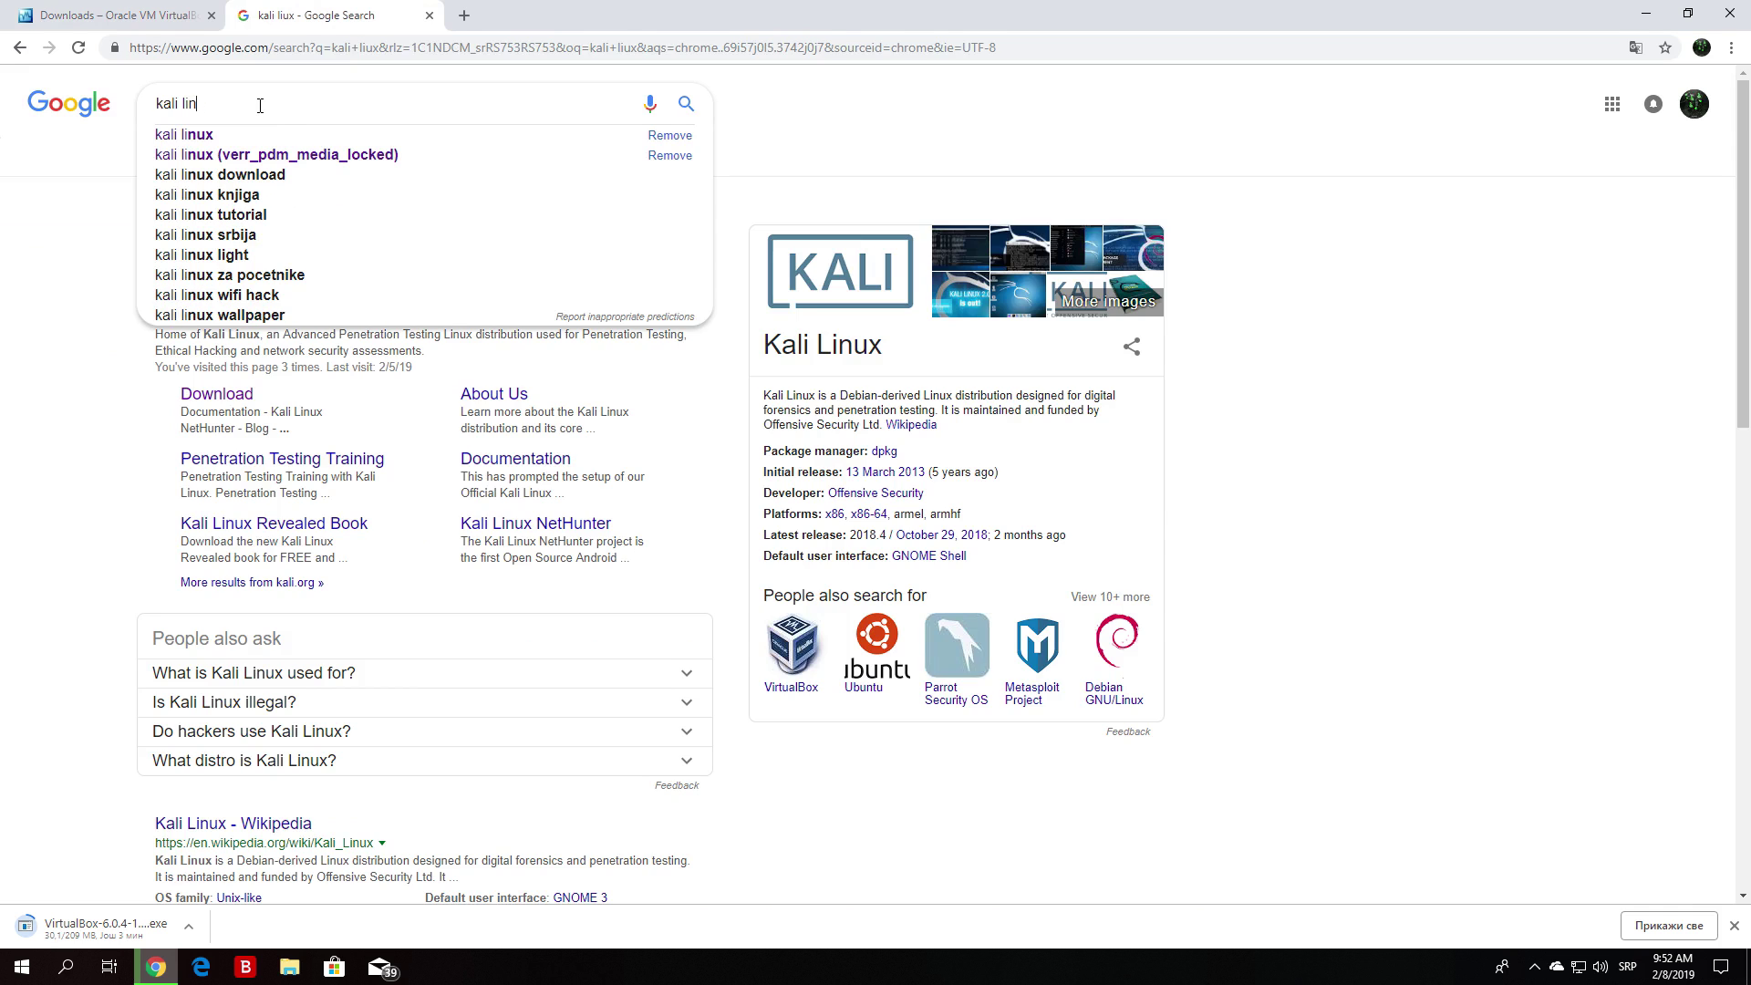
pyautogui.write('ux')
pyautogui.press('Return')
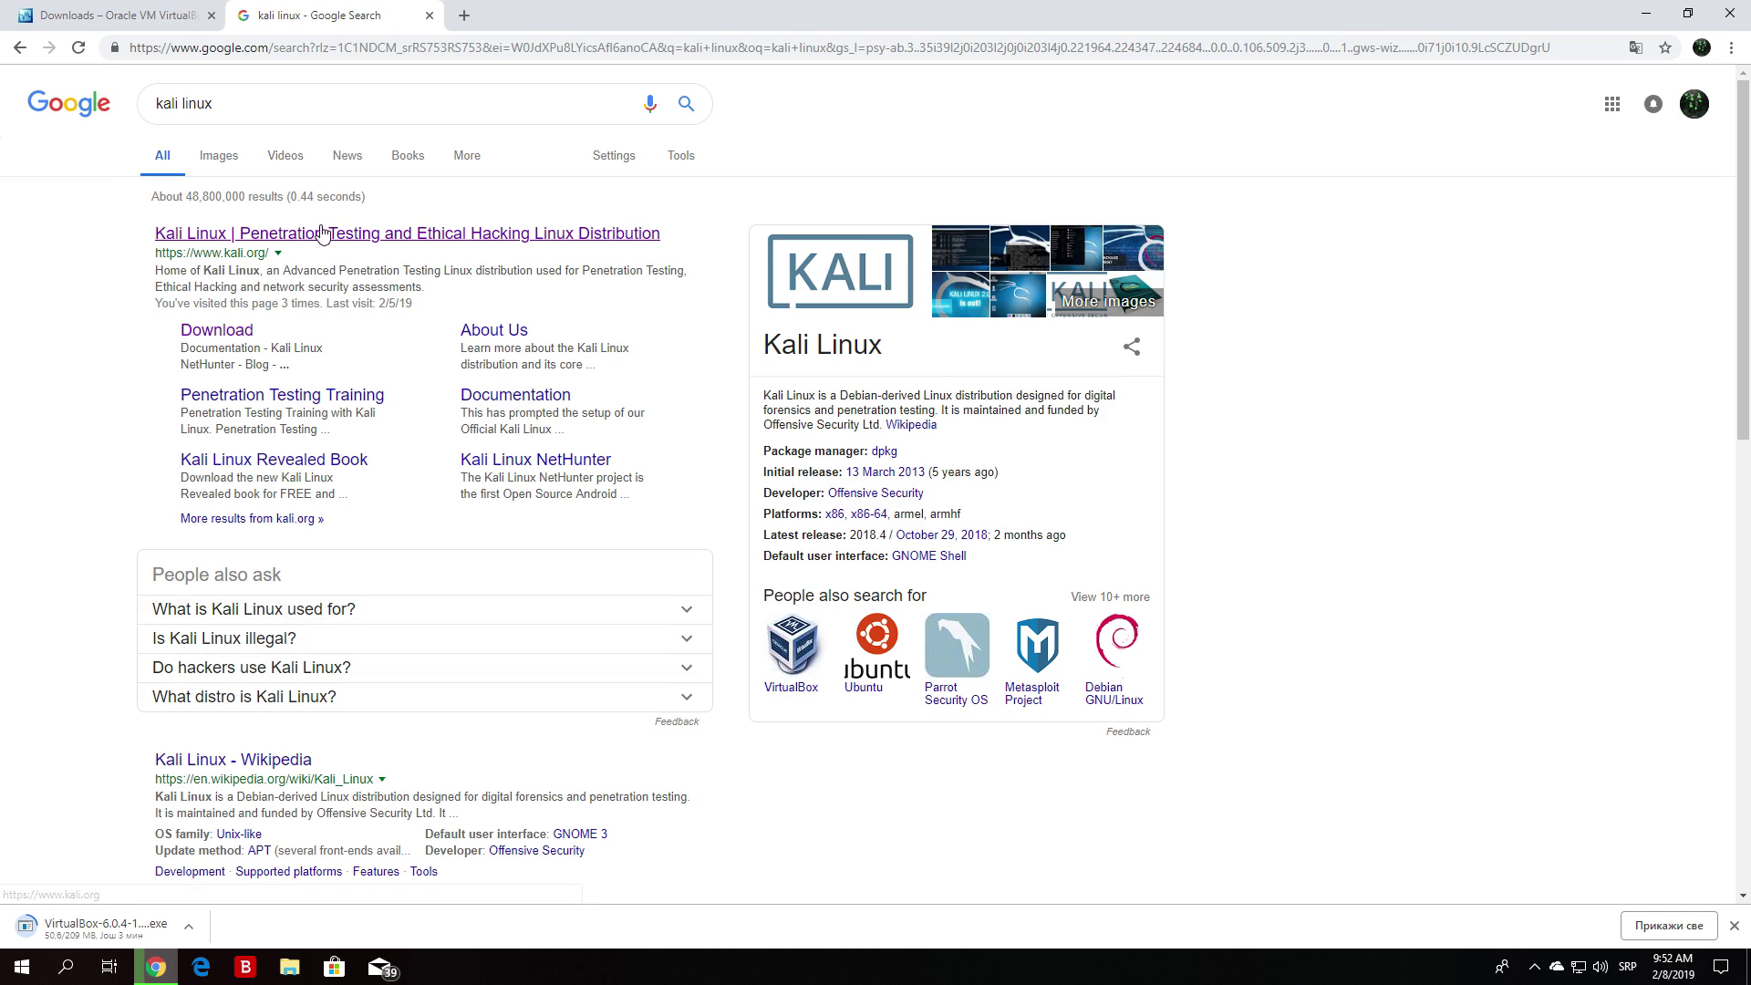
# - Open the official Kali Linux website from the results and go to its Downloads page
pyautogui.click(295, 235)
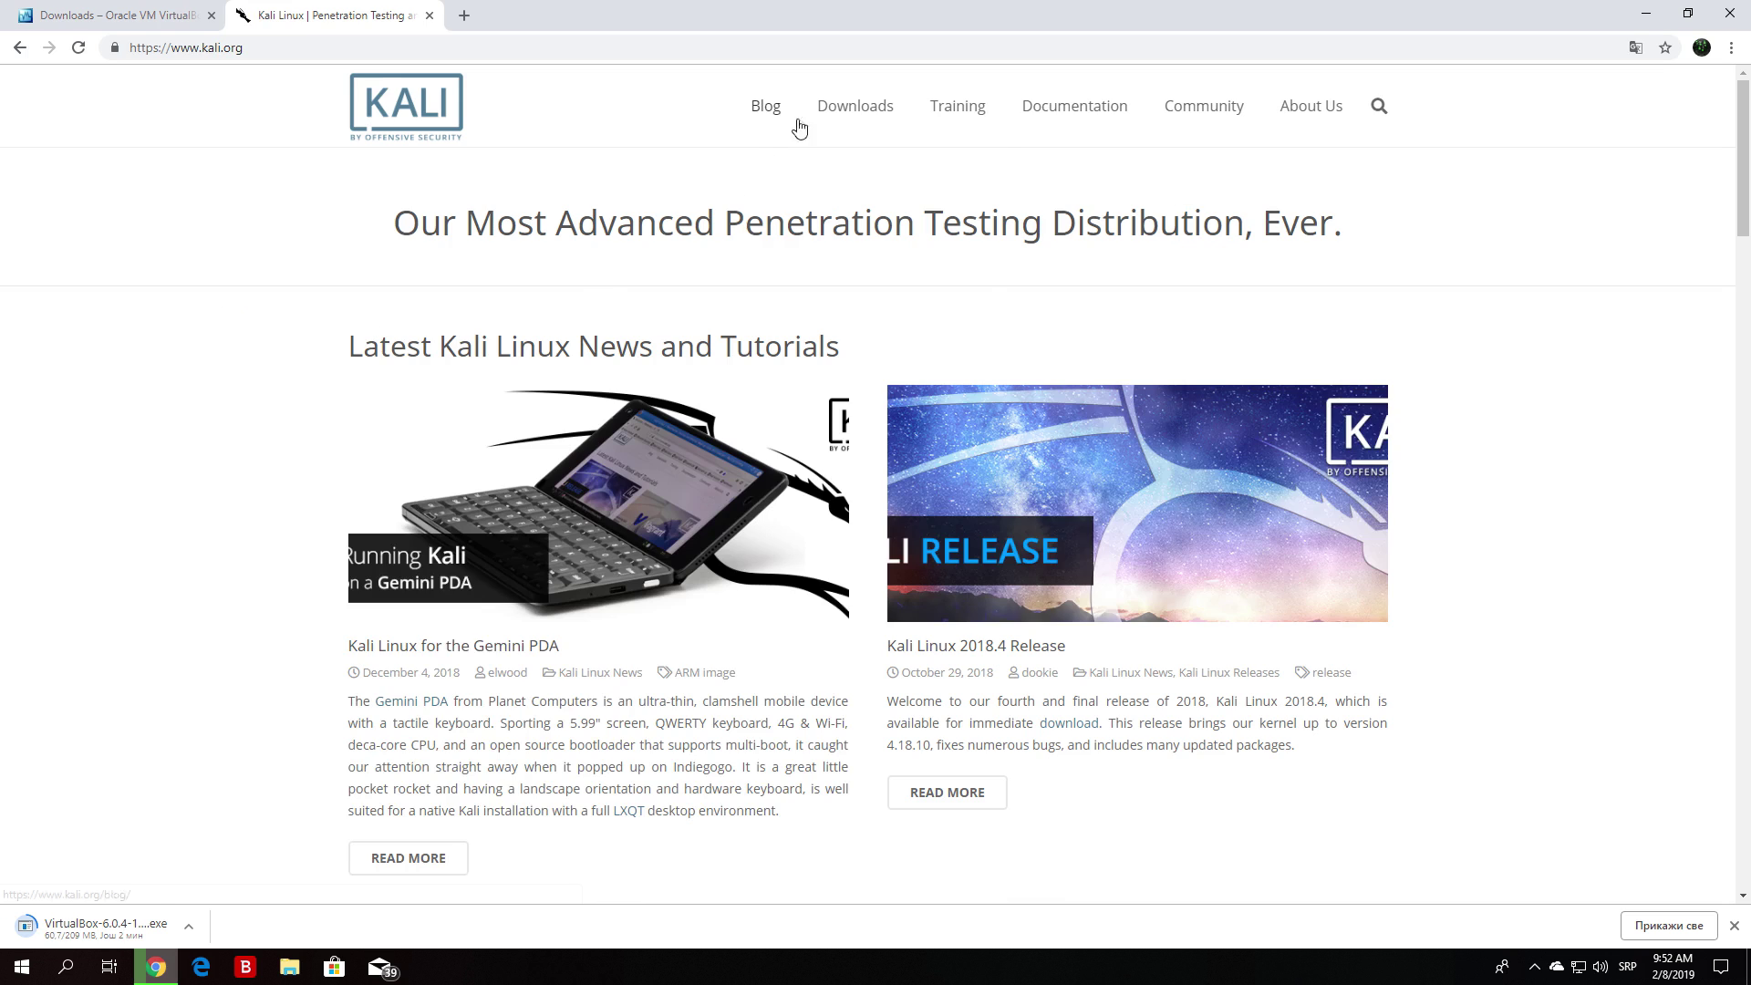
pyautogui.moveTo(861, 117)
pyautogui.click(873, 161)
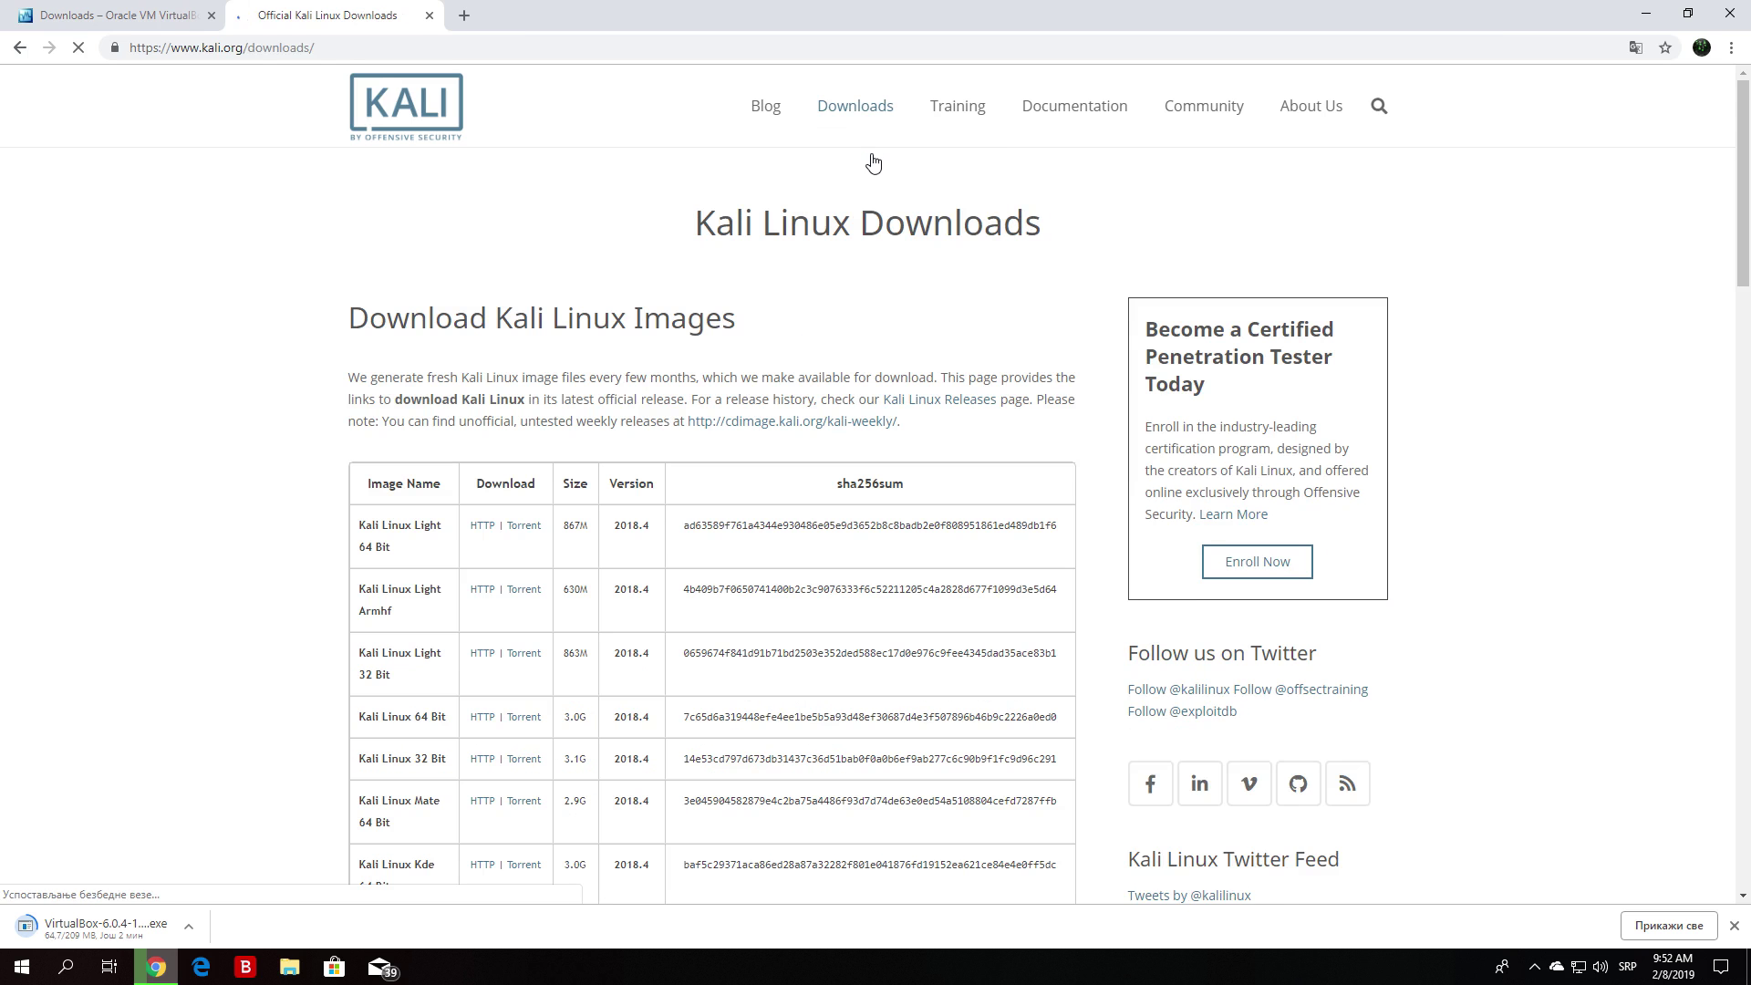
# - Compare the Kali Linux 64 Bit and 32 Bit images and download the 64 Bit 2018.4 image over HTTP
pyautogui.moveTo(1743, 173); pyautogui.dragTo(1746, 245)
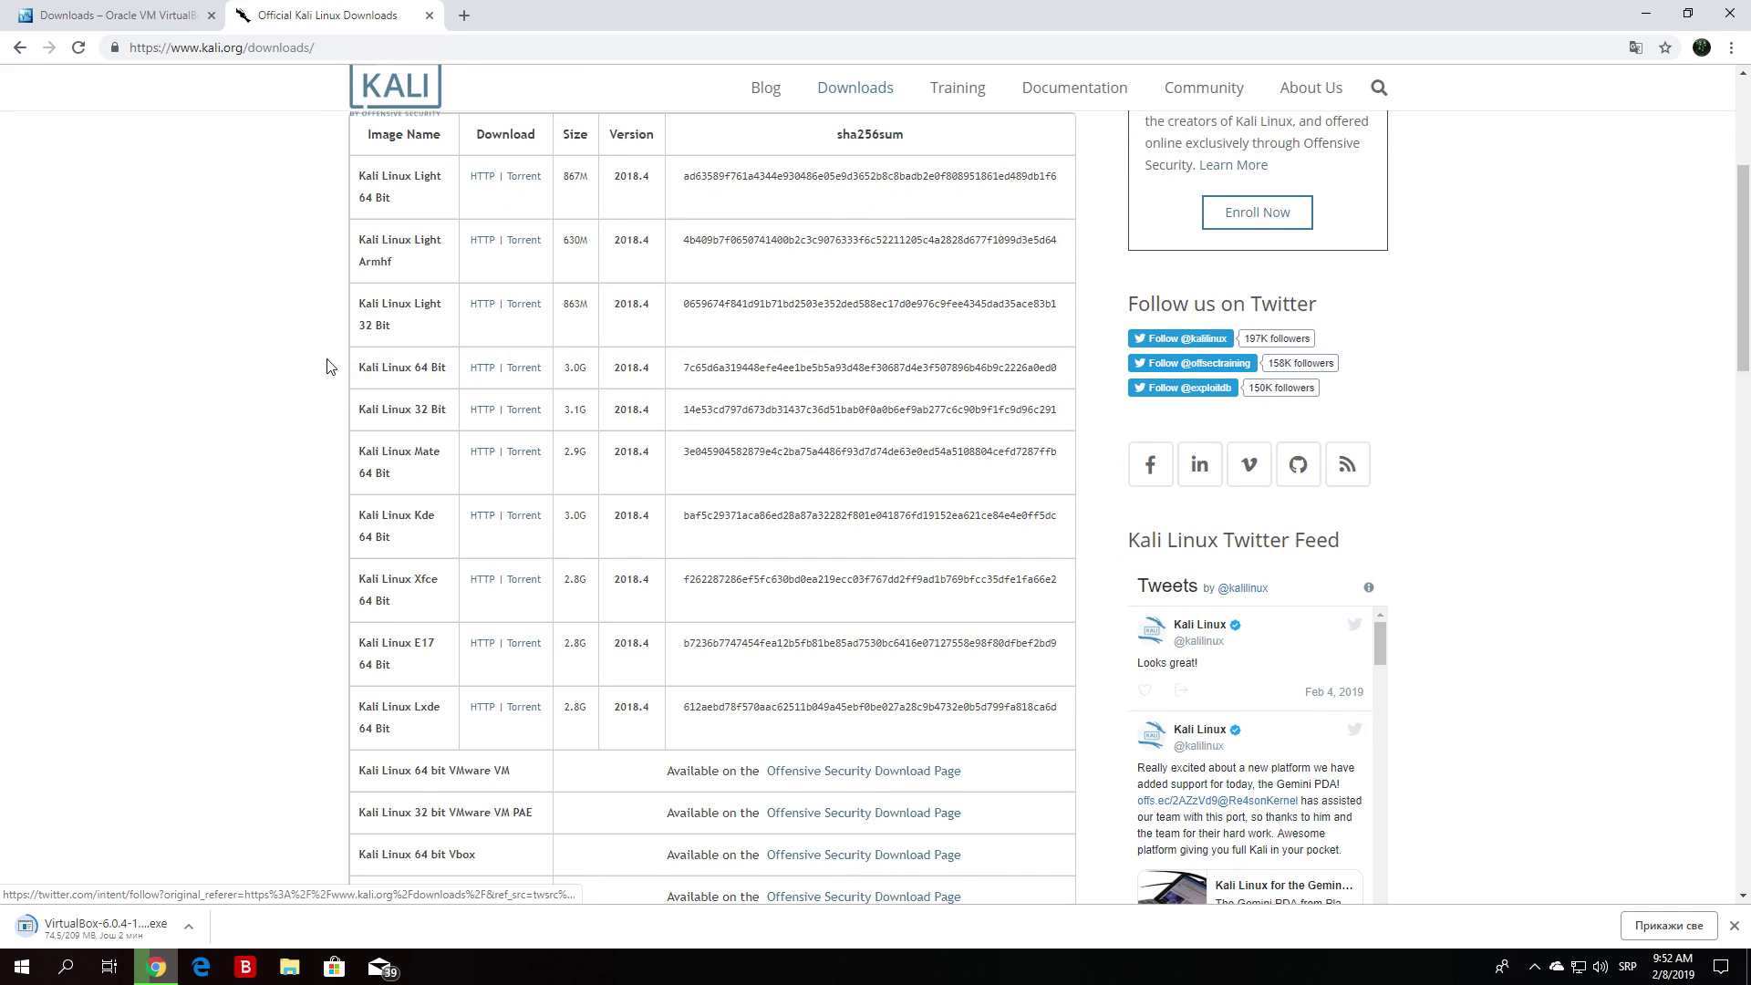
pyautogui.moveTo(329, 363); pyautogui.dragTo(403, 396)
pyautogui.click(313, 387)
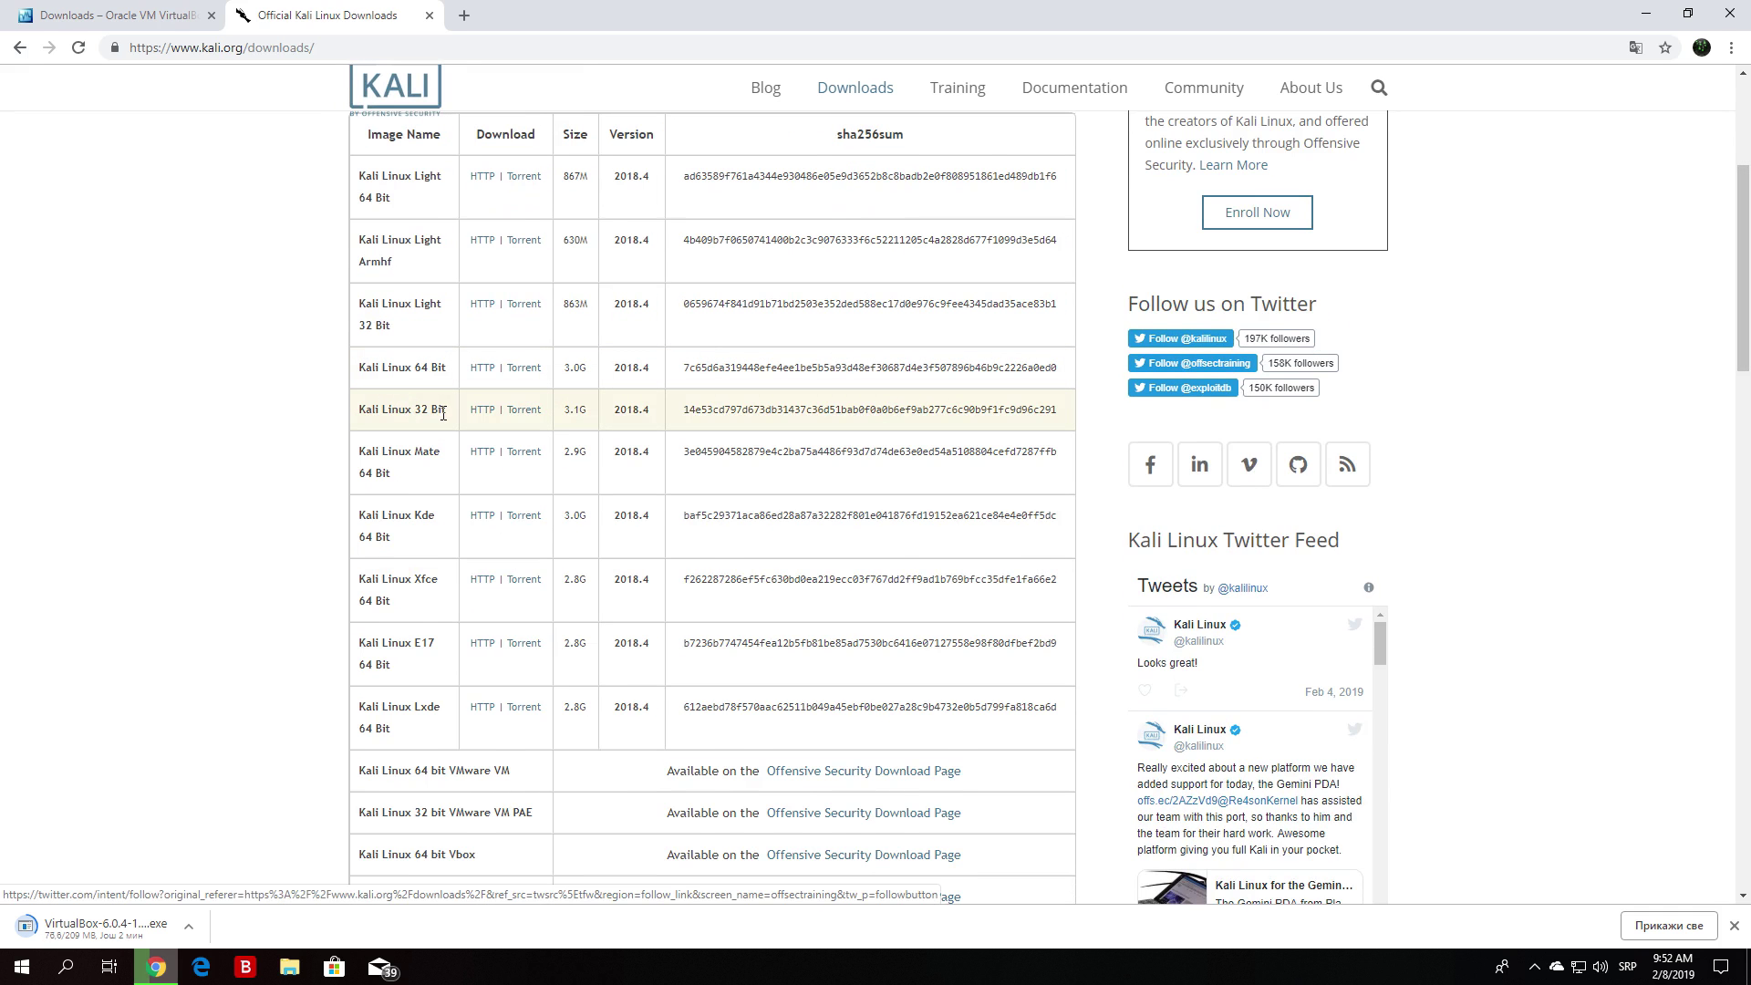
pyautogui.moveTo(451, 413); pyautogui.dragTo(350, 368)
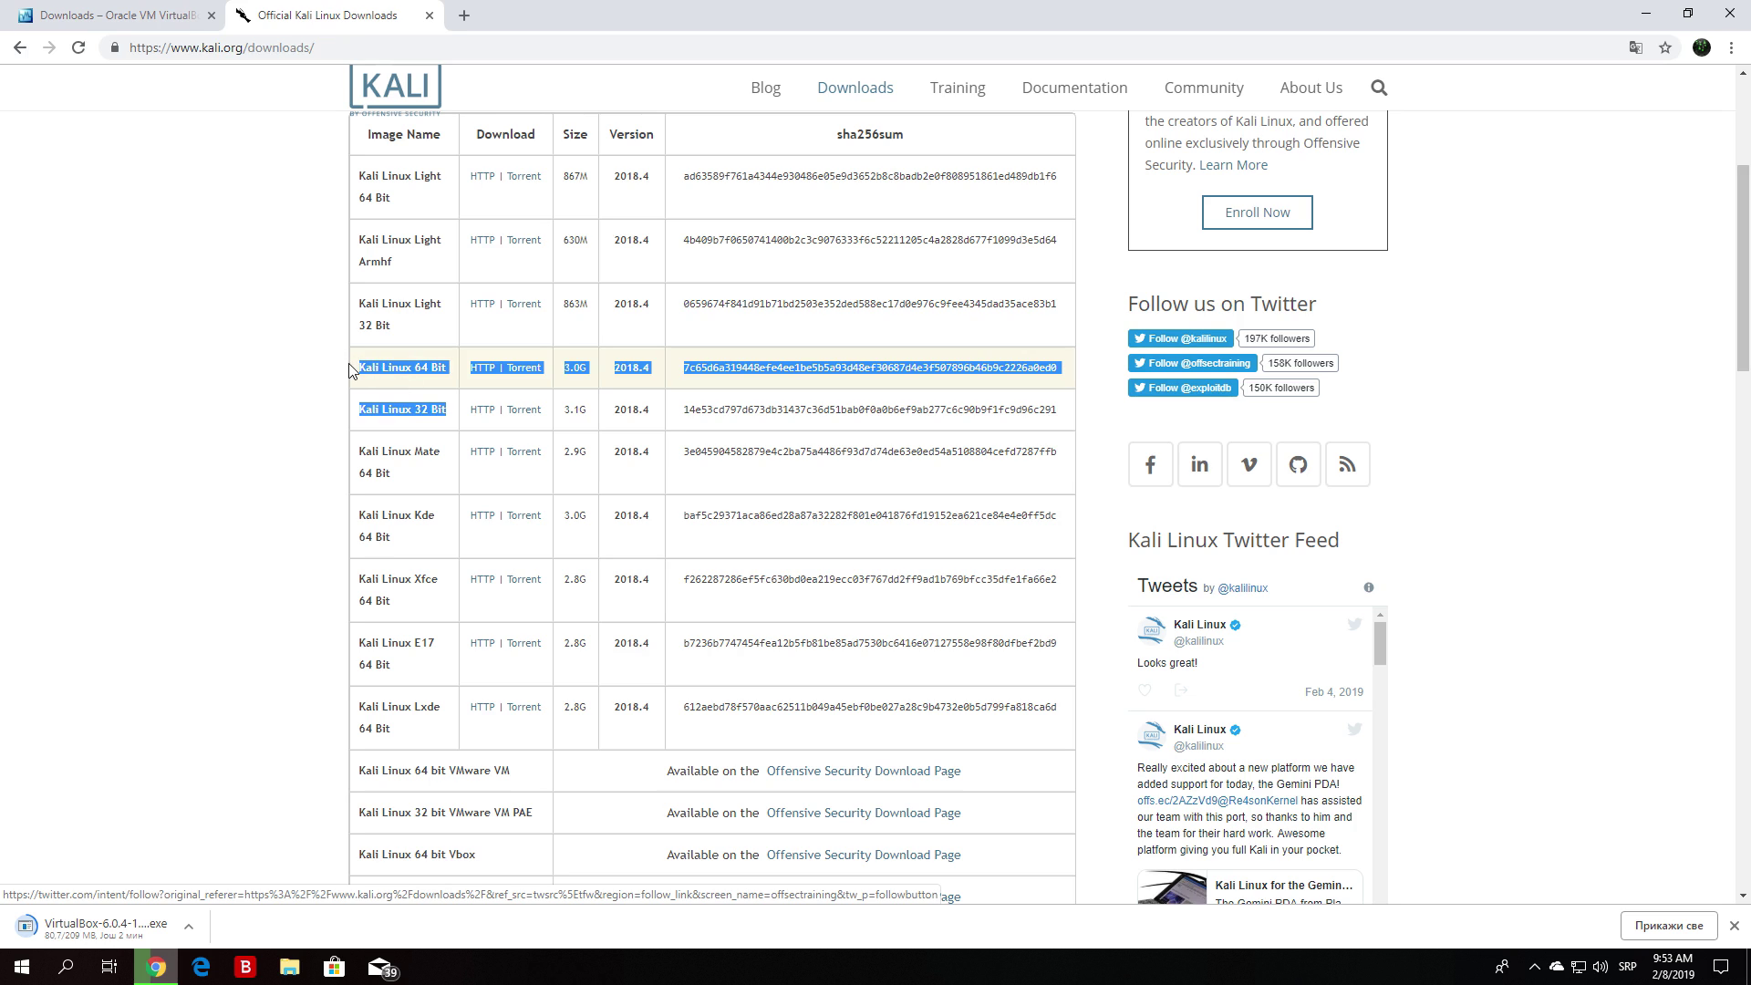
pyautogui.click(137, 412)
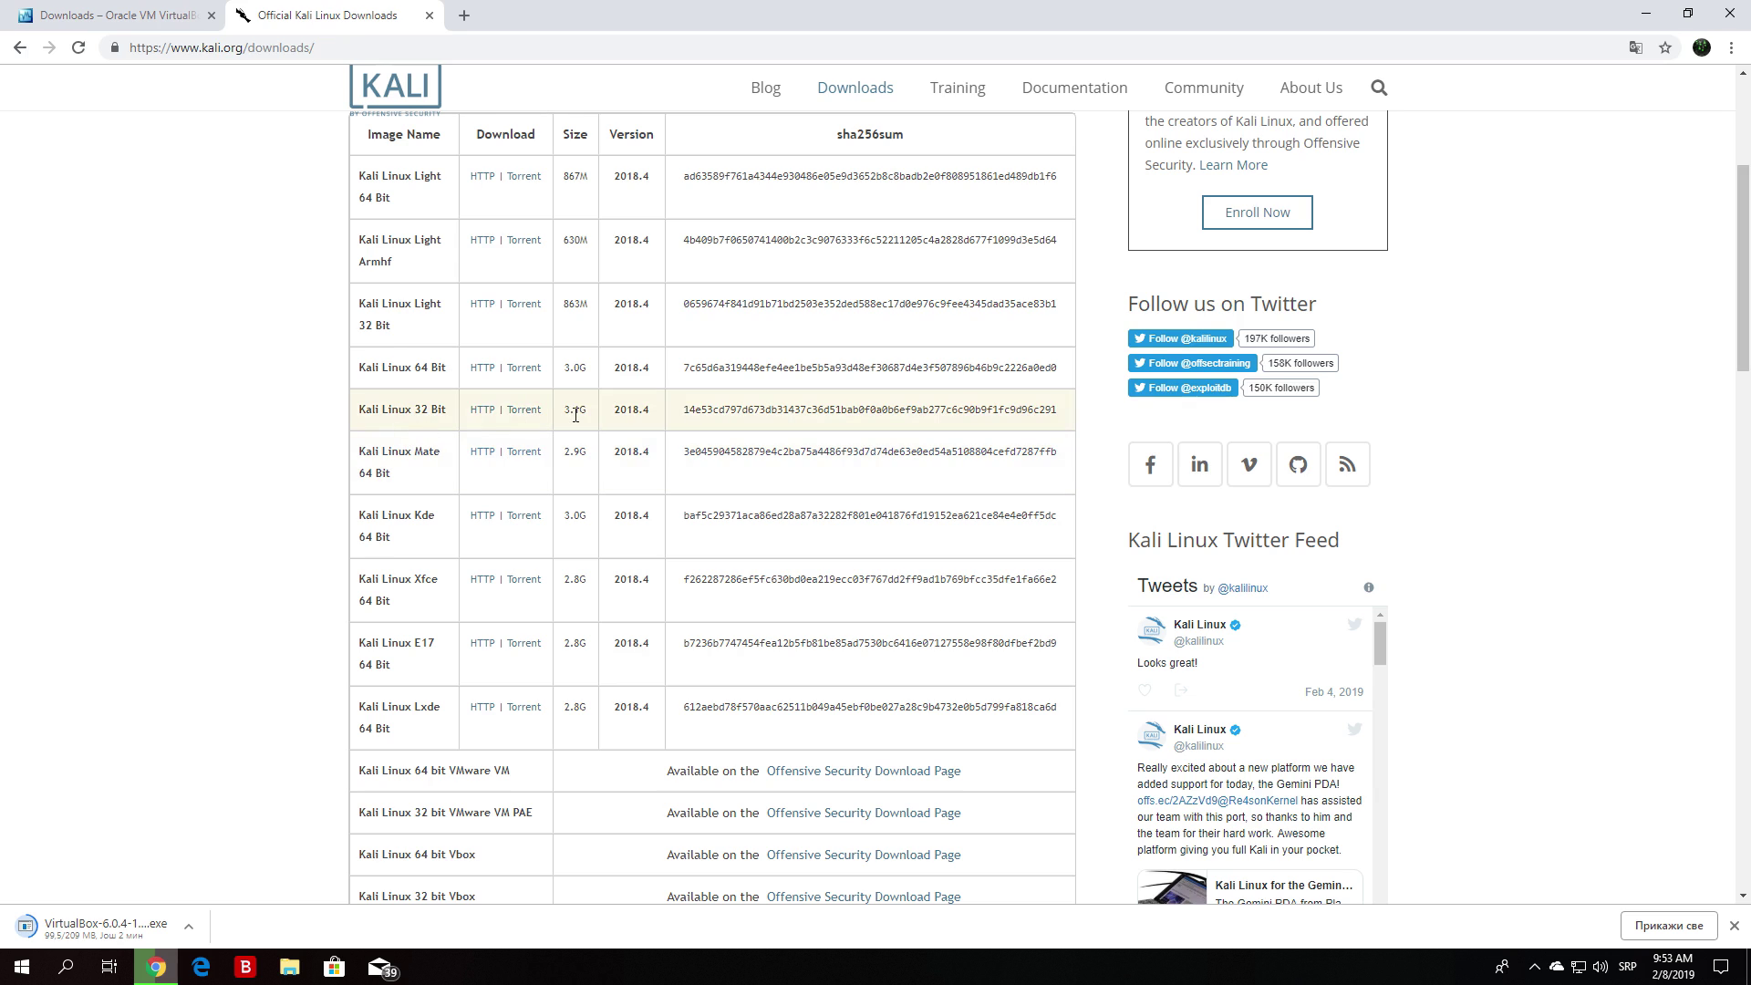
pyautogui.moveTo(567, 415); pyautogui.dragTo(588, 417)
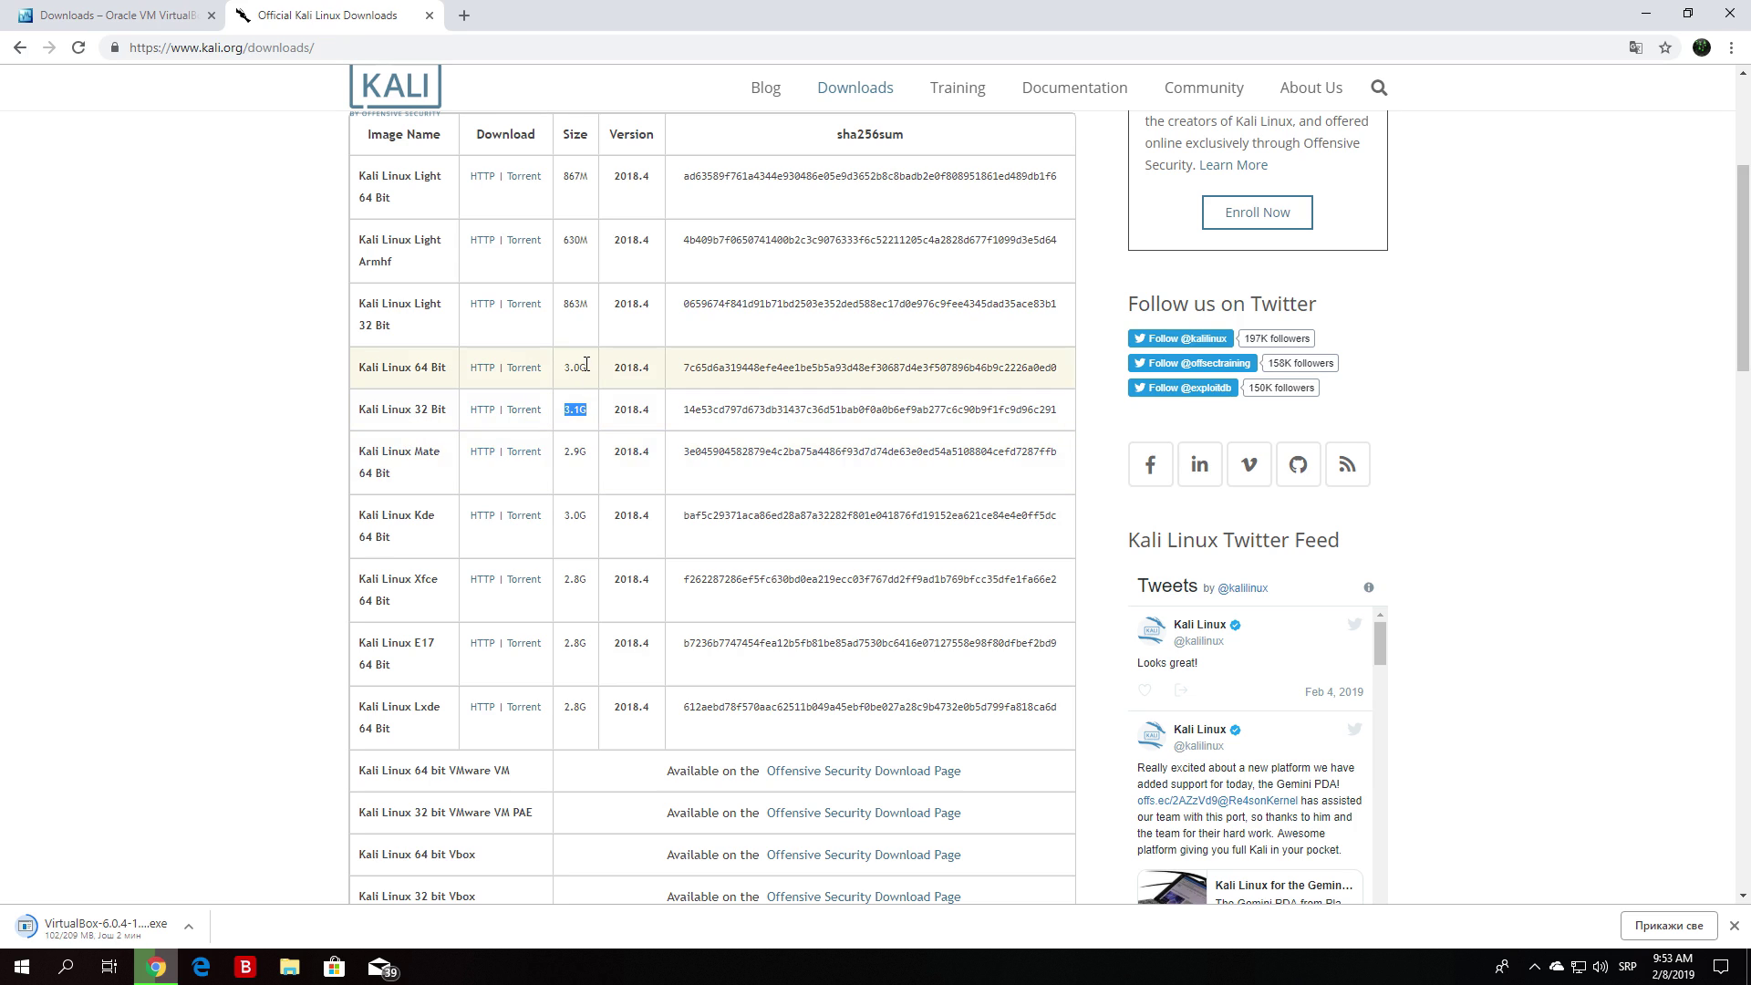
pyautogui.moveTo(589, 367); pyautogui.dragTo(566, 374)
pyautogui.click(156, 391)
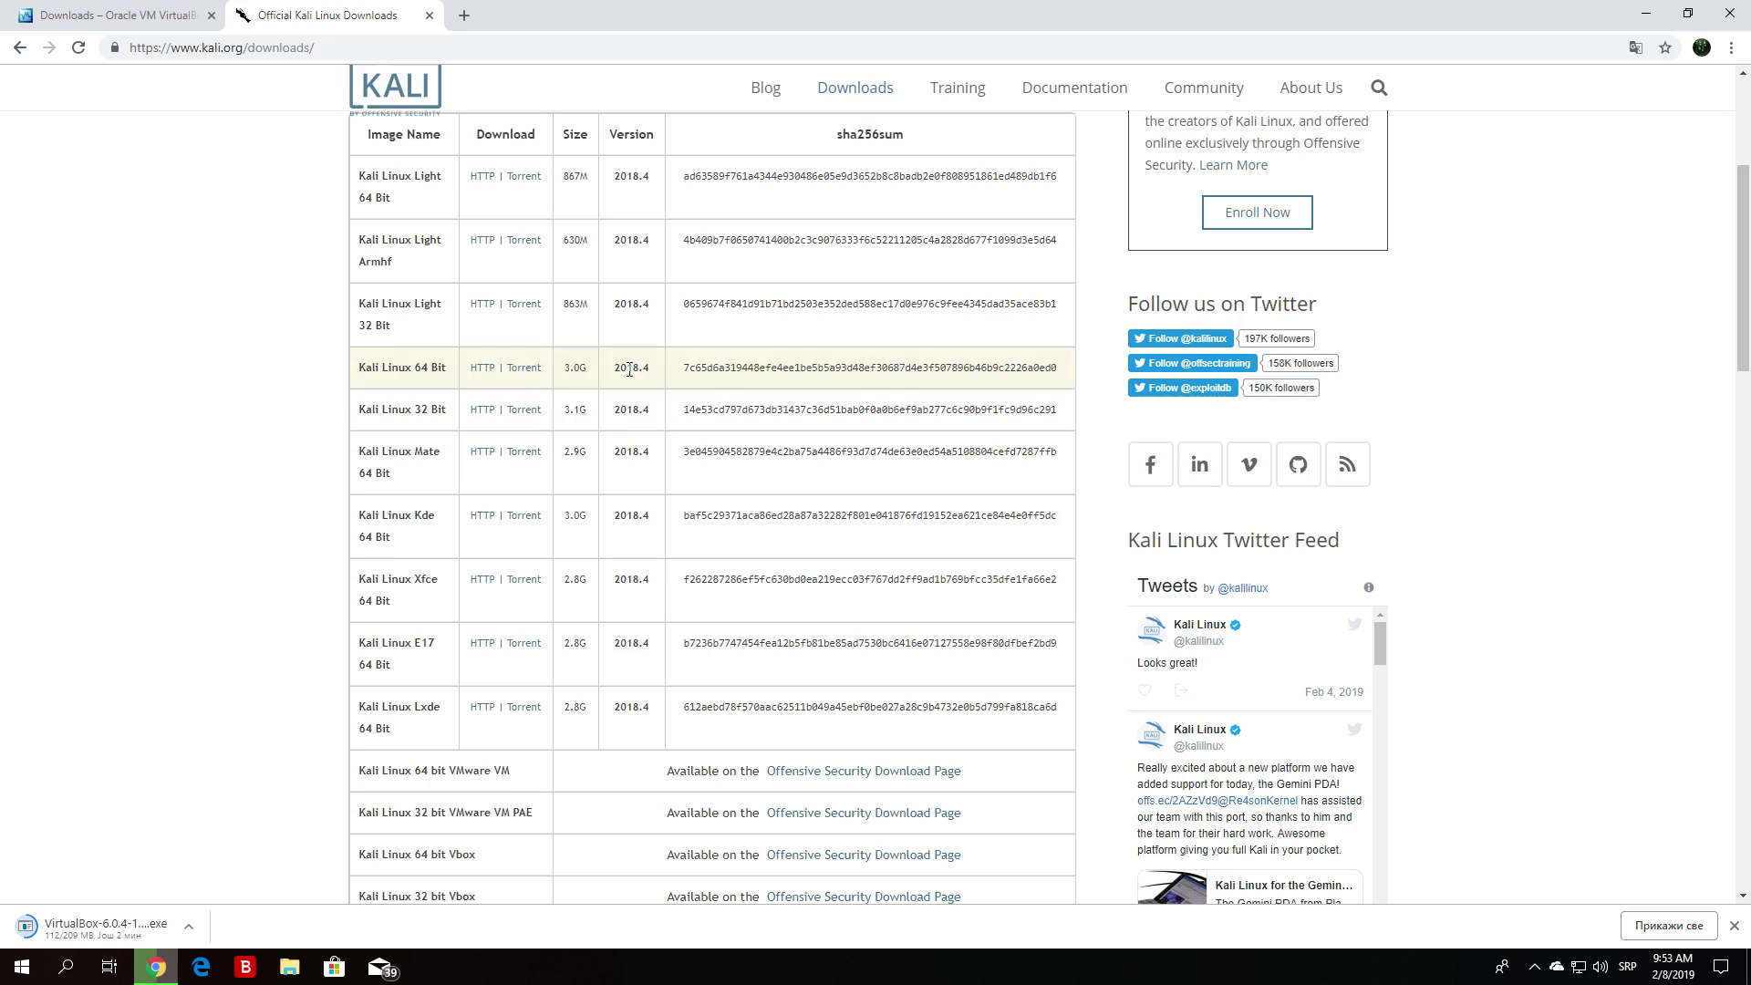
pyautogui.click(476, 374)
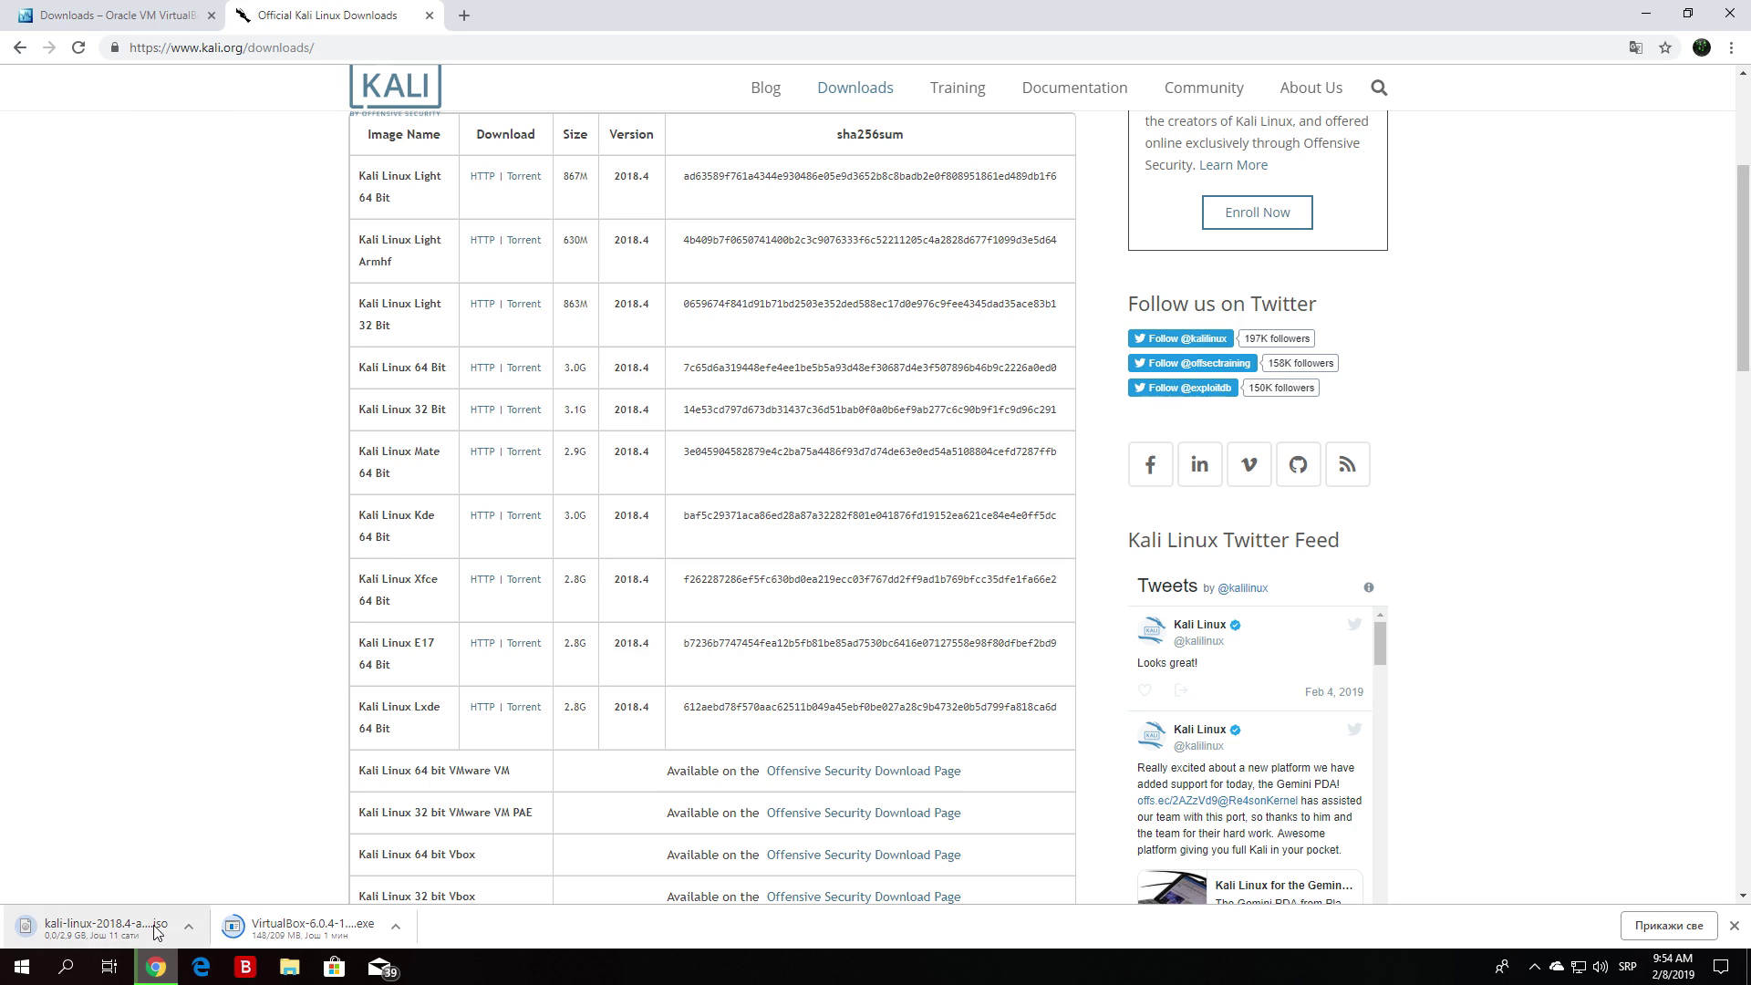
# - Show the desktop and move the Kali Linux ISO and the VirtualBox installer up, placing them apart from each other
pyautogui.press('super+d')
pyautogui.moveTo(675, 678); pyautogui.dragTo(457, 411)
pyautogui.moveTo(528, 599); pyautogui.dragTo(556, 388)
pyautogui.moveTo(567, 451); pyautogui.dragTo(737, 512)
pyautogui.click(737, 513)
pyautogui.moveTo(727, 401); pyautogui.dragTo(793, 402)
pyautogui.click(651, 413)
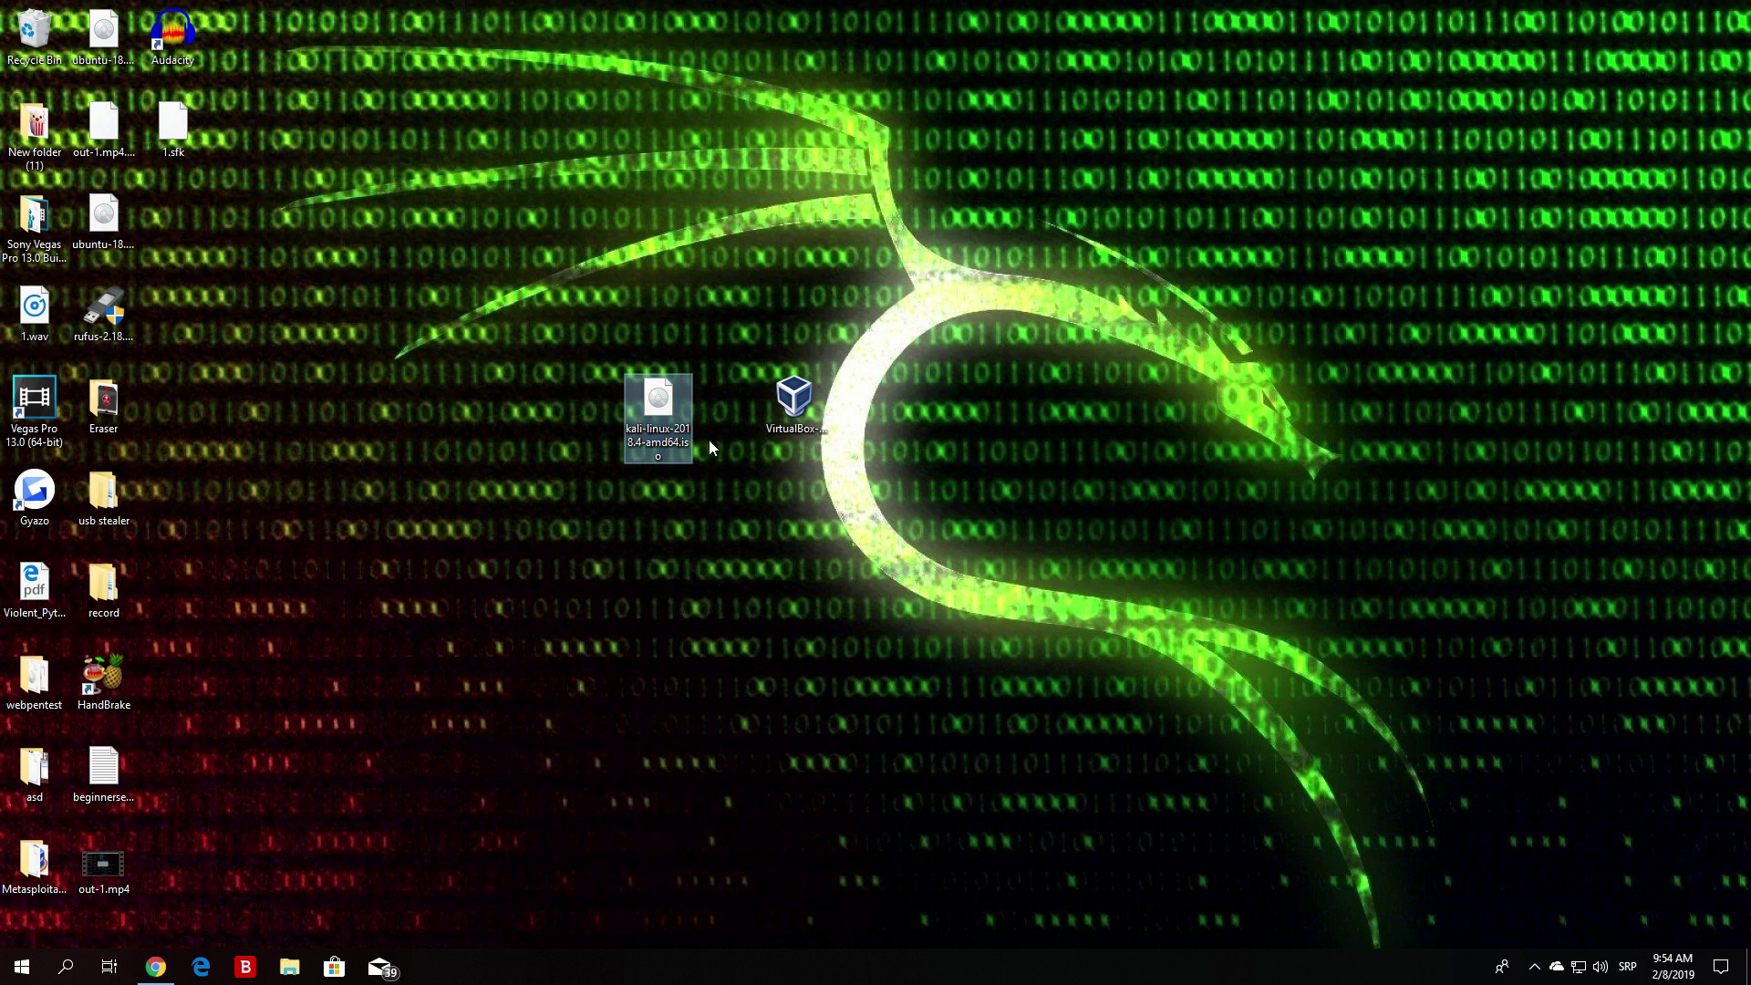
pyautogui.click(542, 361)
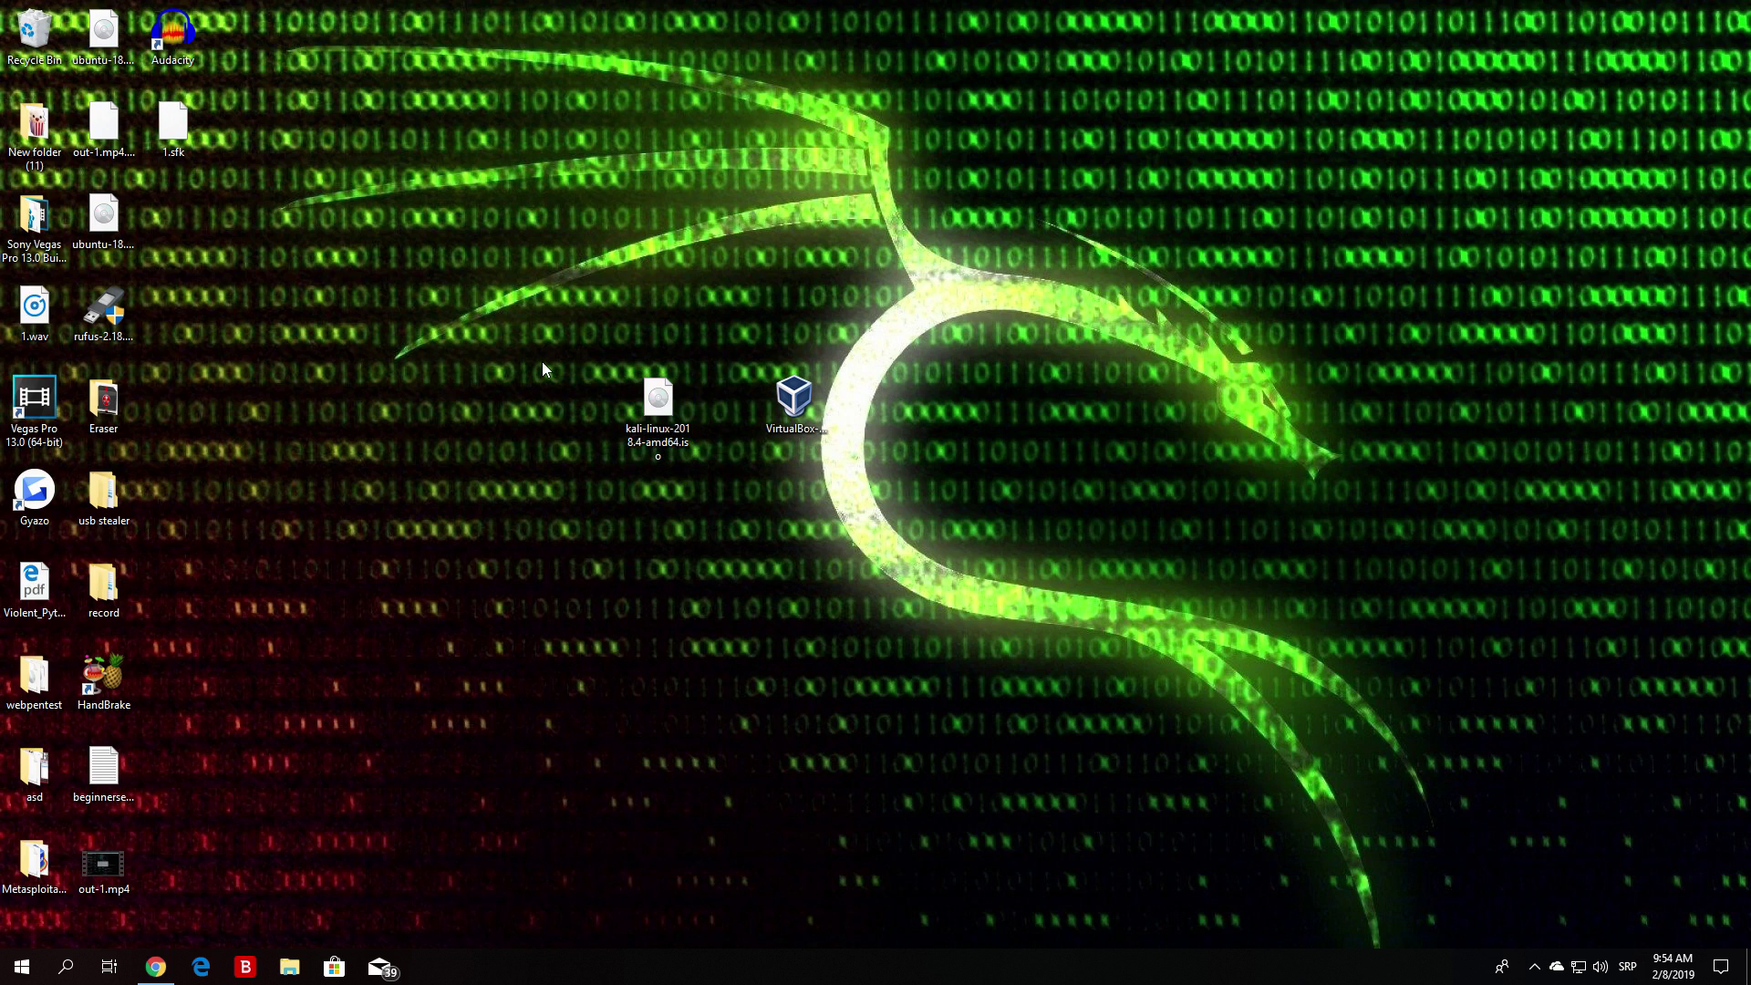
# - Launch the VirtualBox installer from the desktop and accept the default features and installation location
pyautogui.click(794, 401)
pyautogui.click(836, 310)
pyautogui.doubleClick(807, 409)
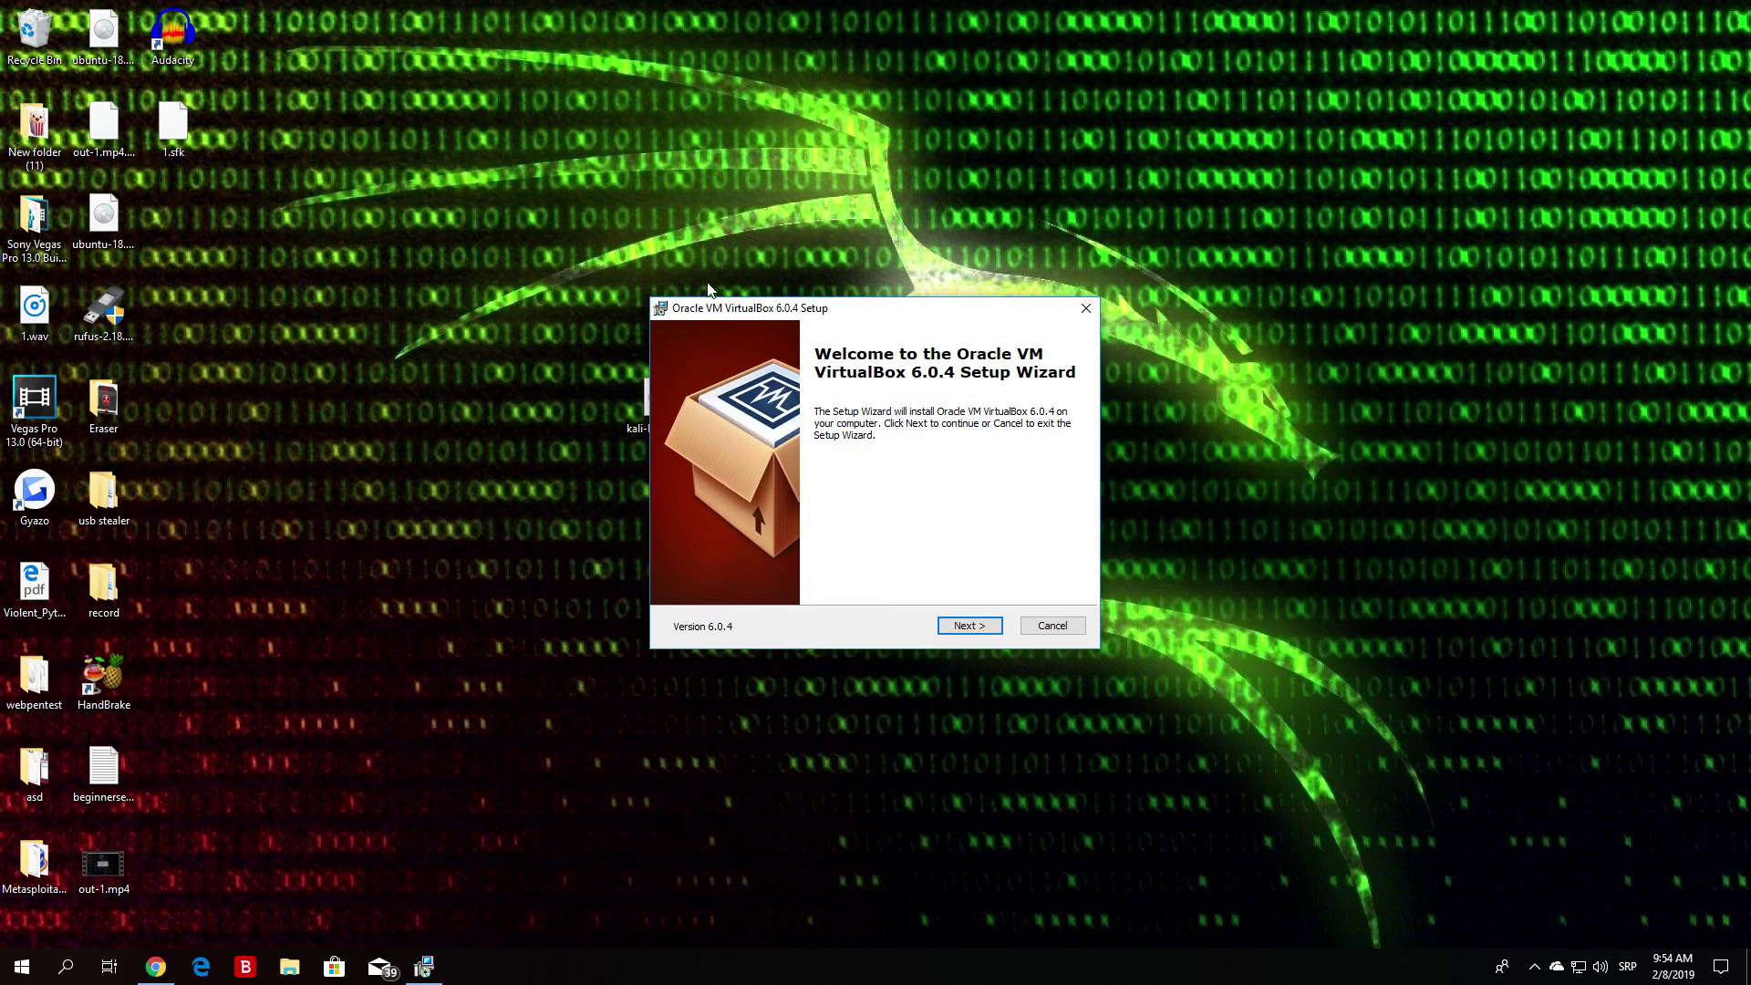
pyautogui.click(968, 626)
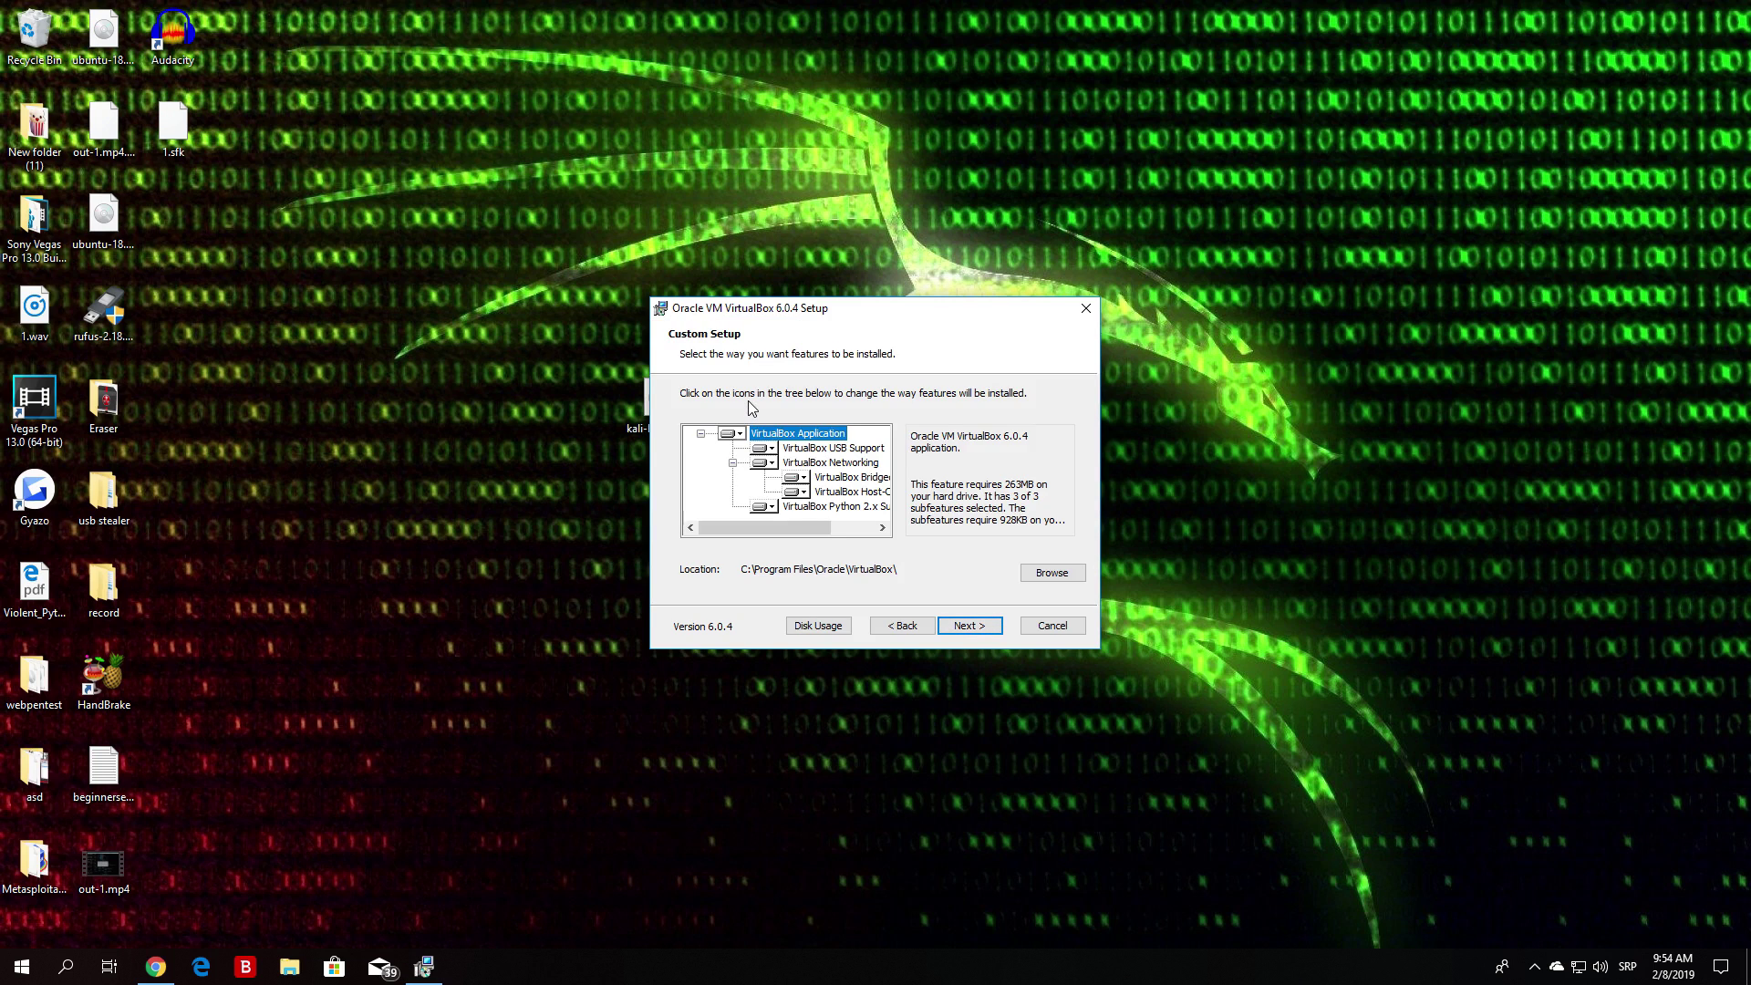
pyautogui.moveTo(810, 529); pyautogui.dragTo(767, 545)
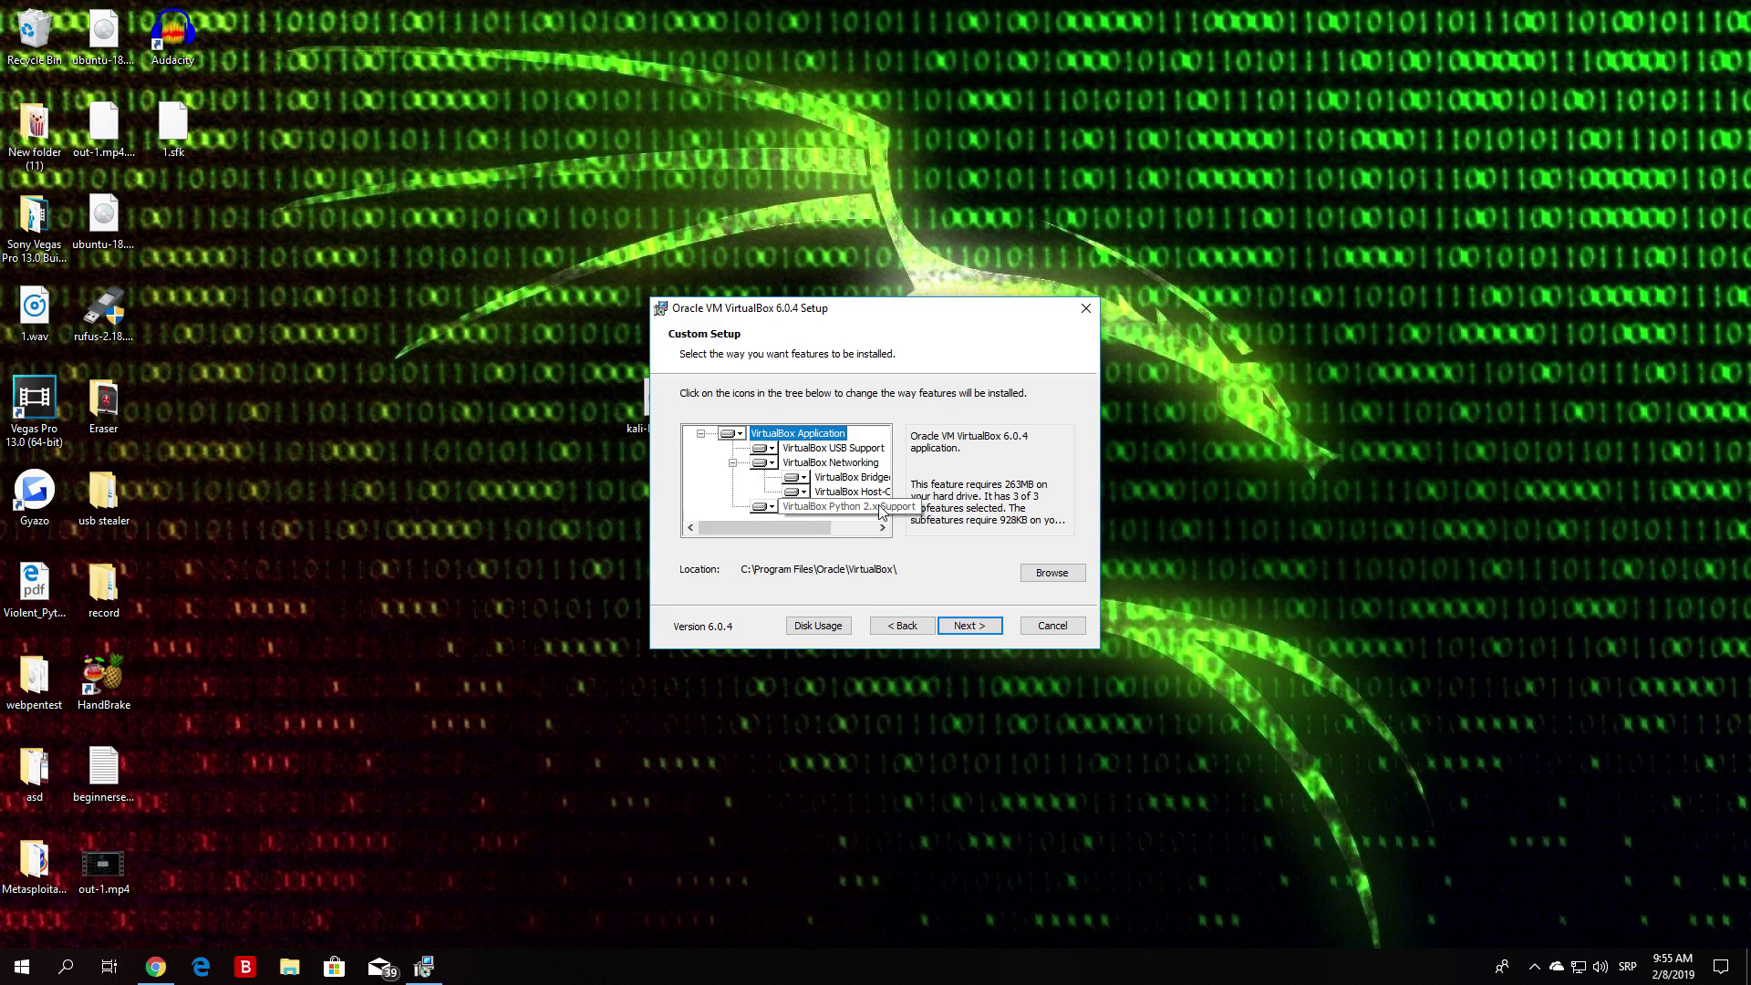
pyautogui.click(979, 626)
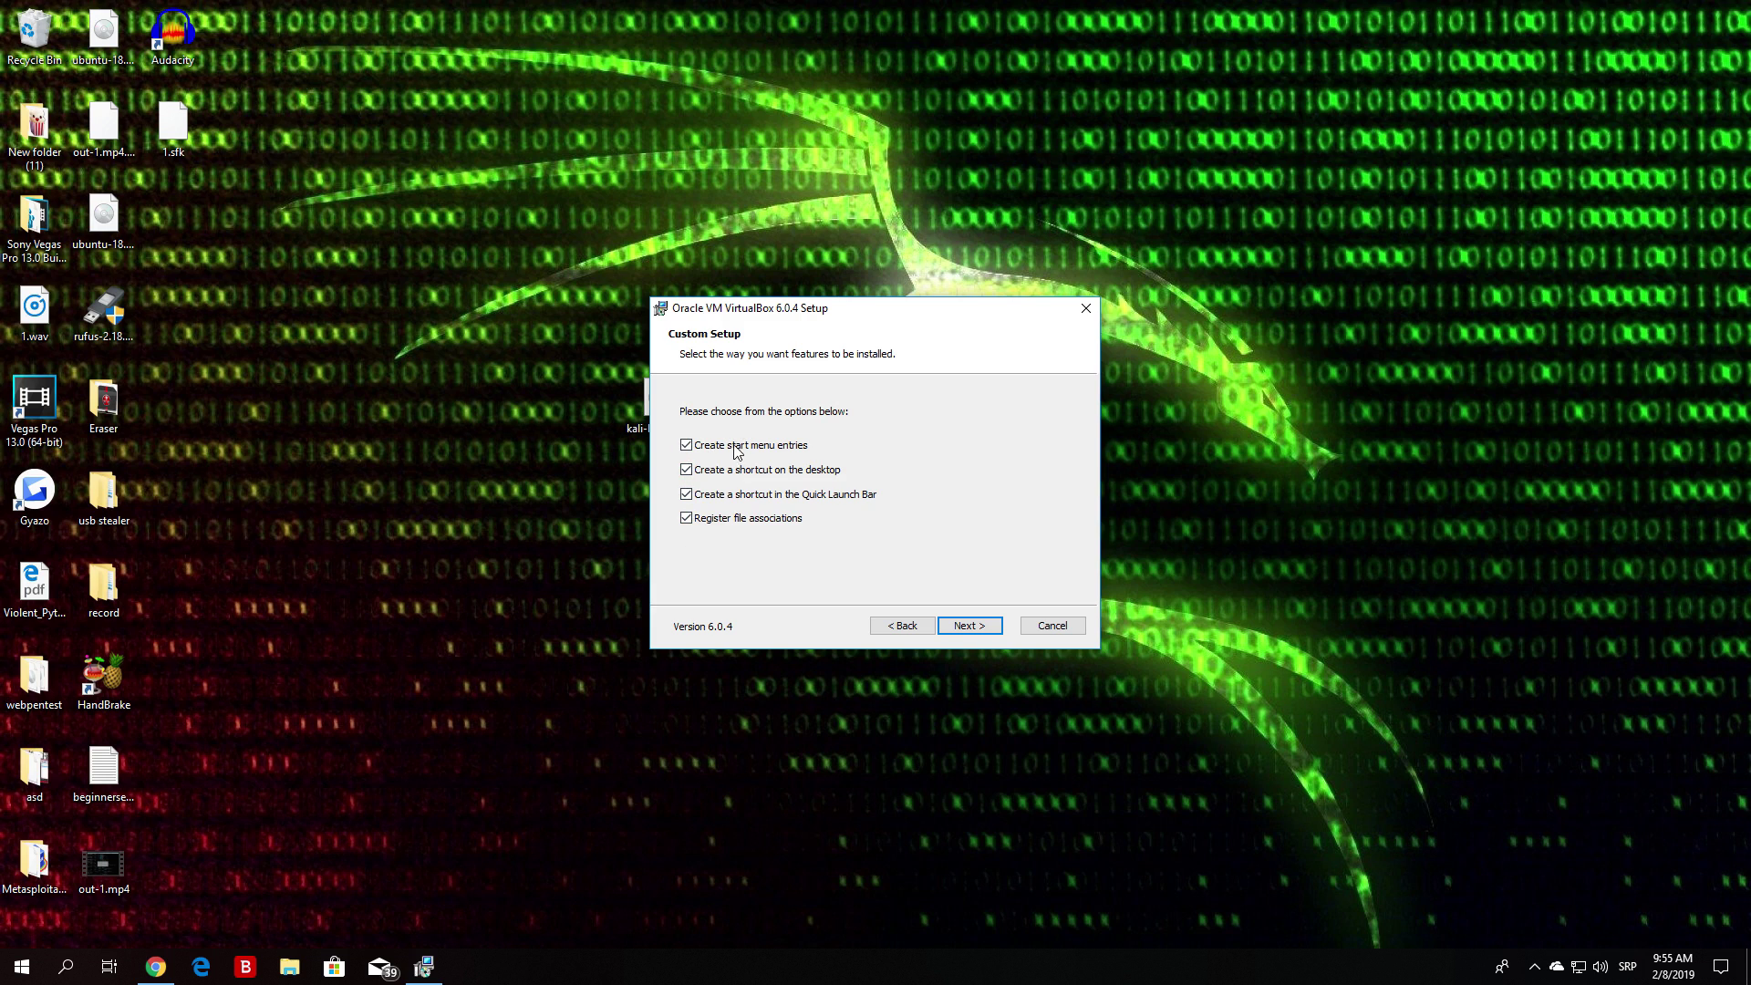
# - Keep all start menu, shortcut and file association options enabled and agree to proceed despite the network interfaces warning
pyautogui.click(687, 470)
pyautogui.click(687, 469)
pyautogui.click(970, 629)
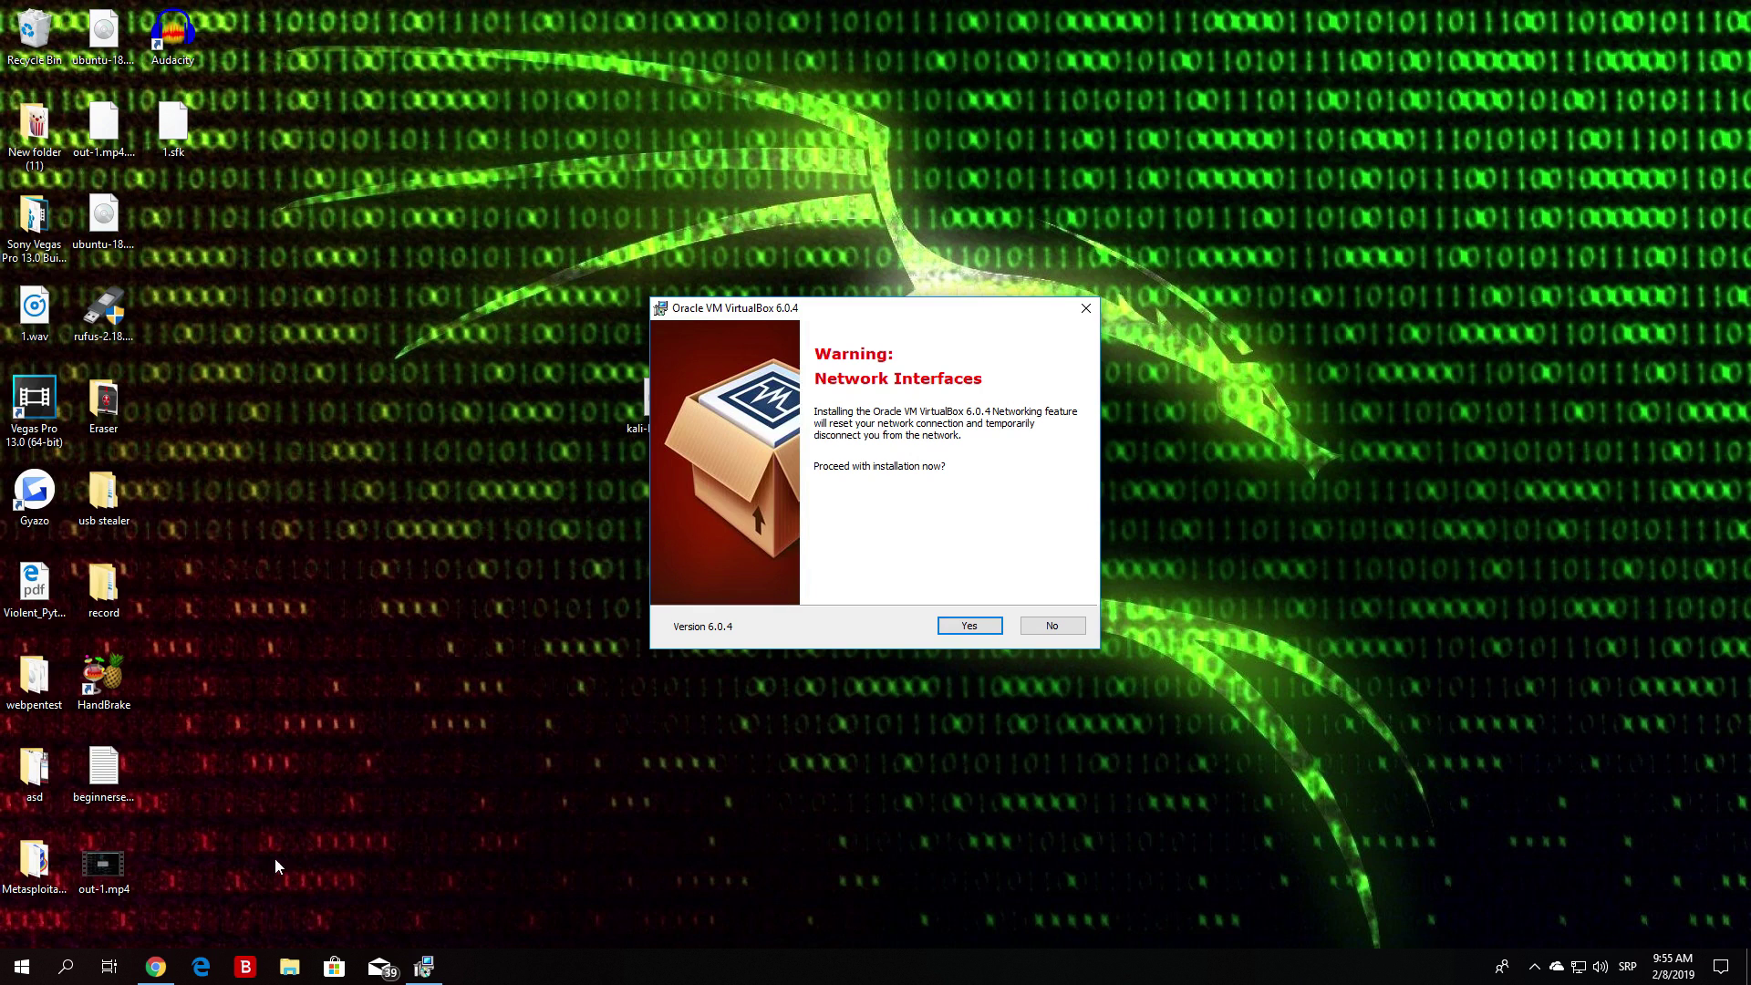
pyautogui.click(970, 628)
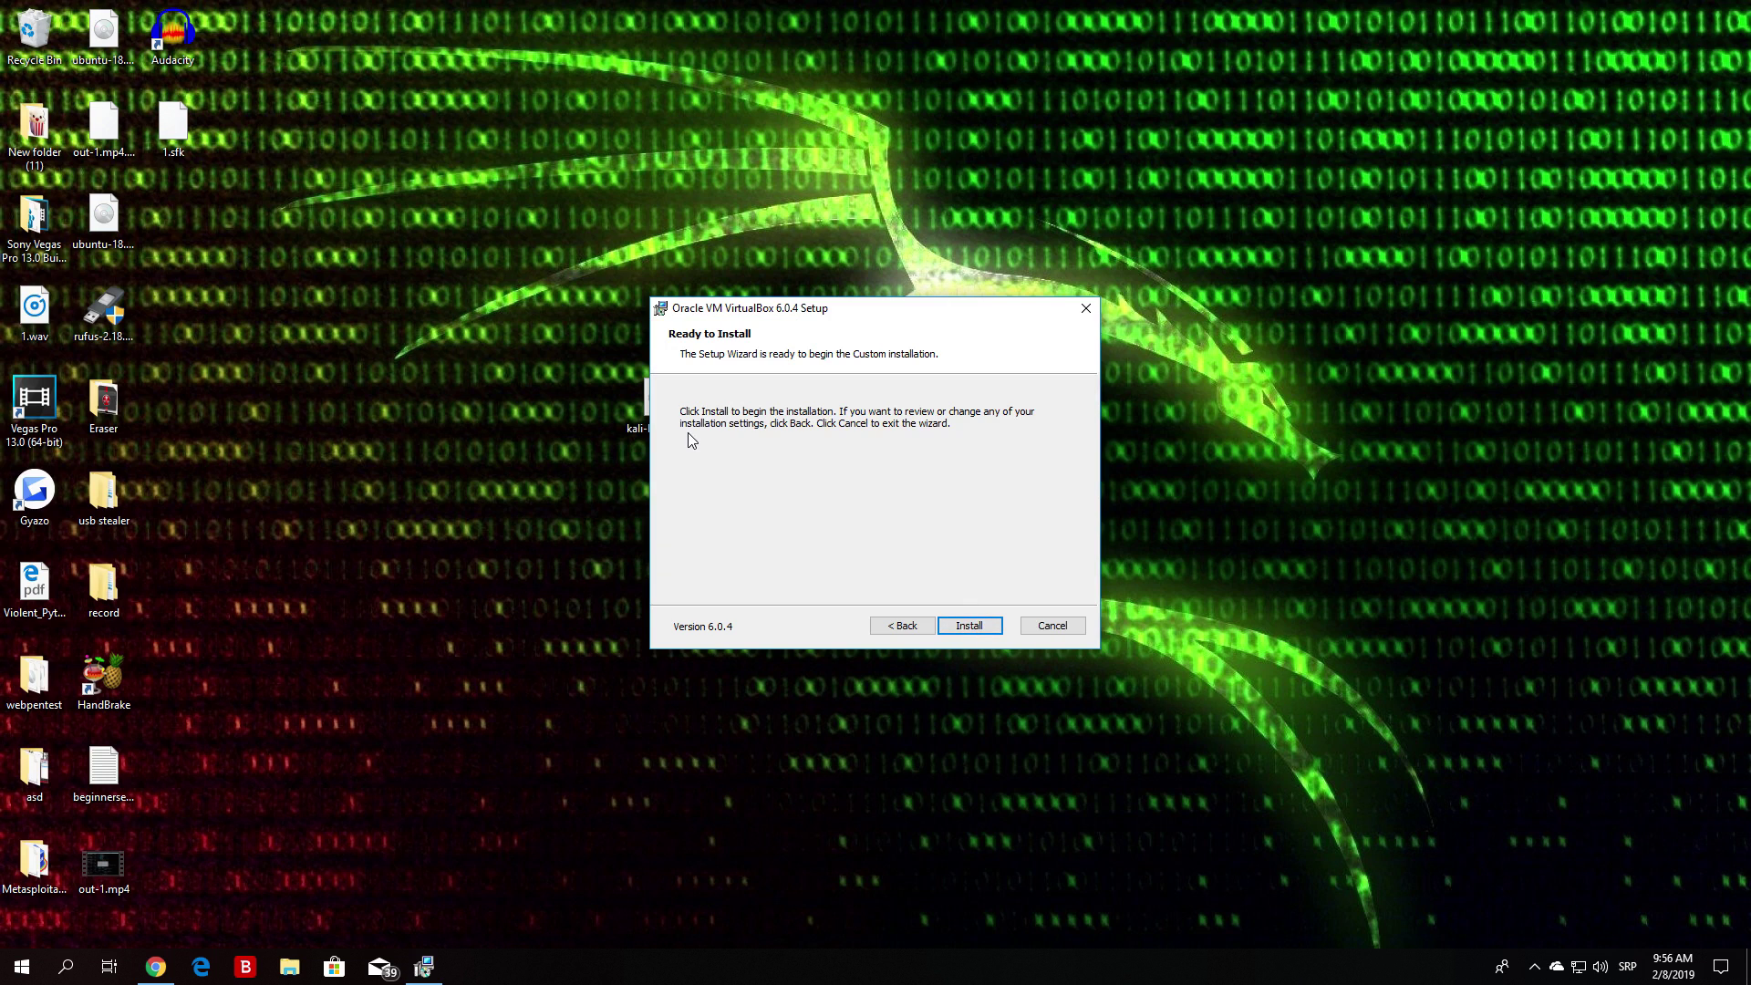
# - Install VirtualBox 6.0.4 and finish the setup with the option to start it after installation kept enabled
pyautogui.click(970, 627)
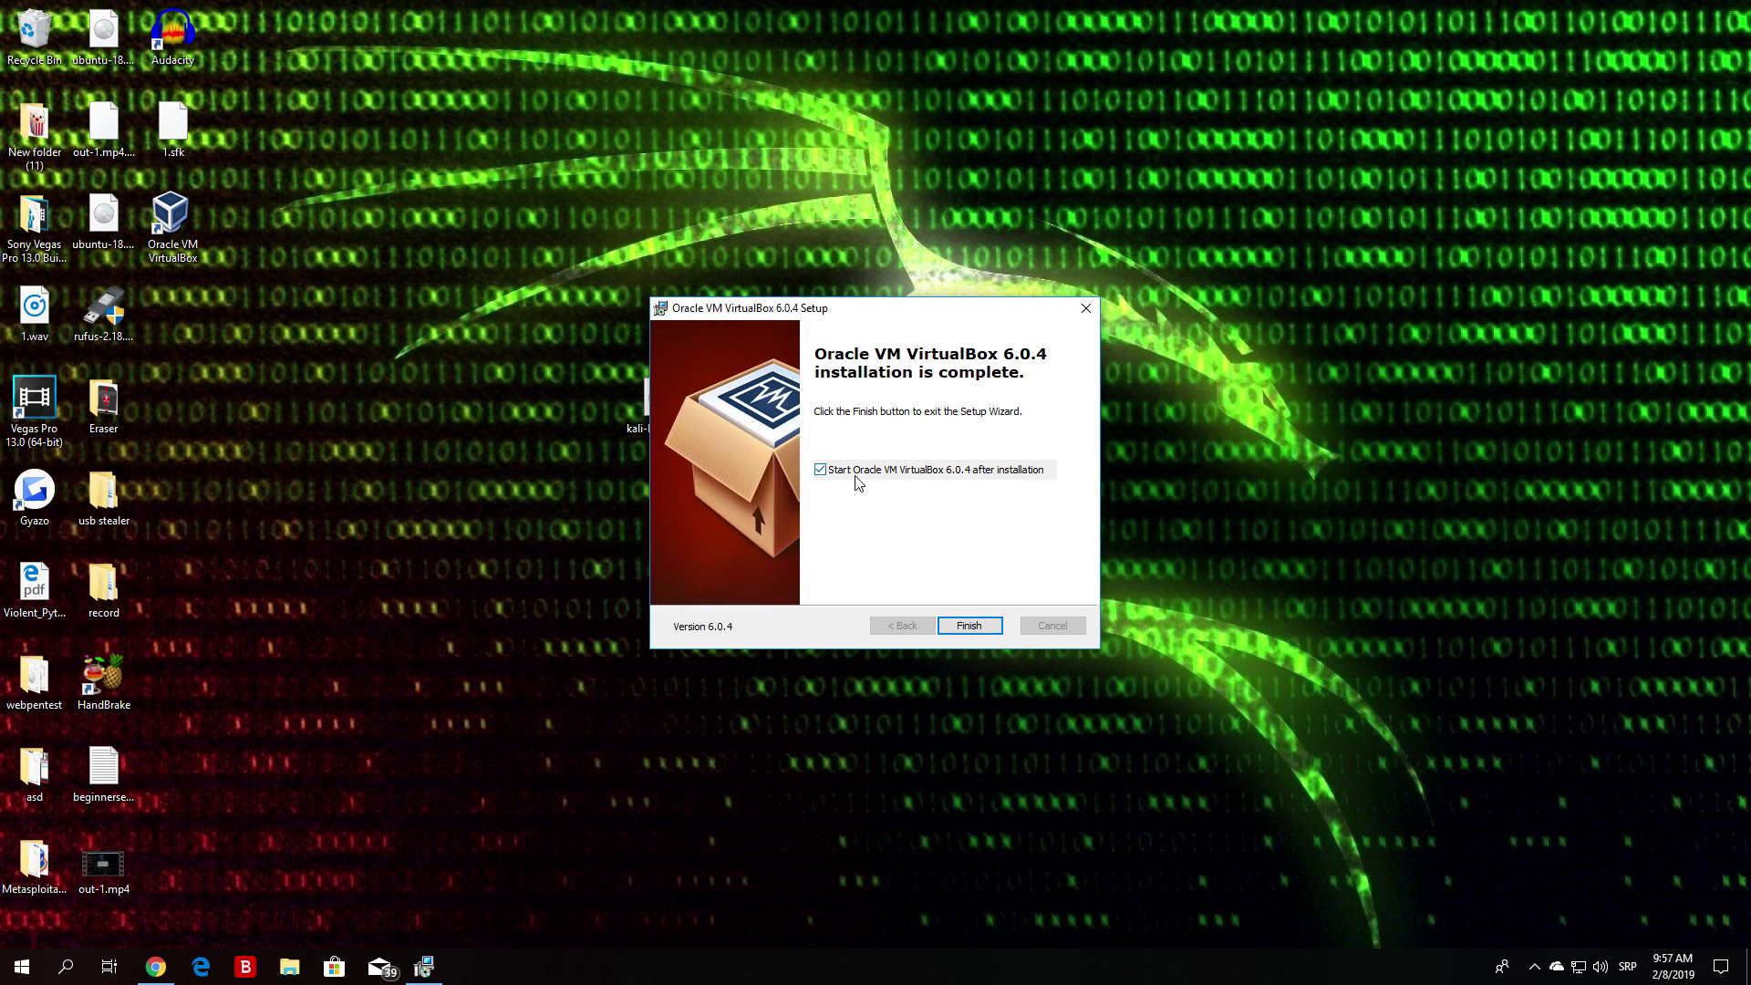
pyautogui.click(969, 627)
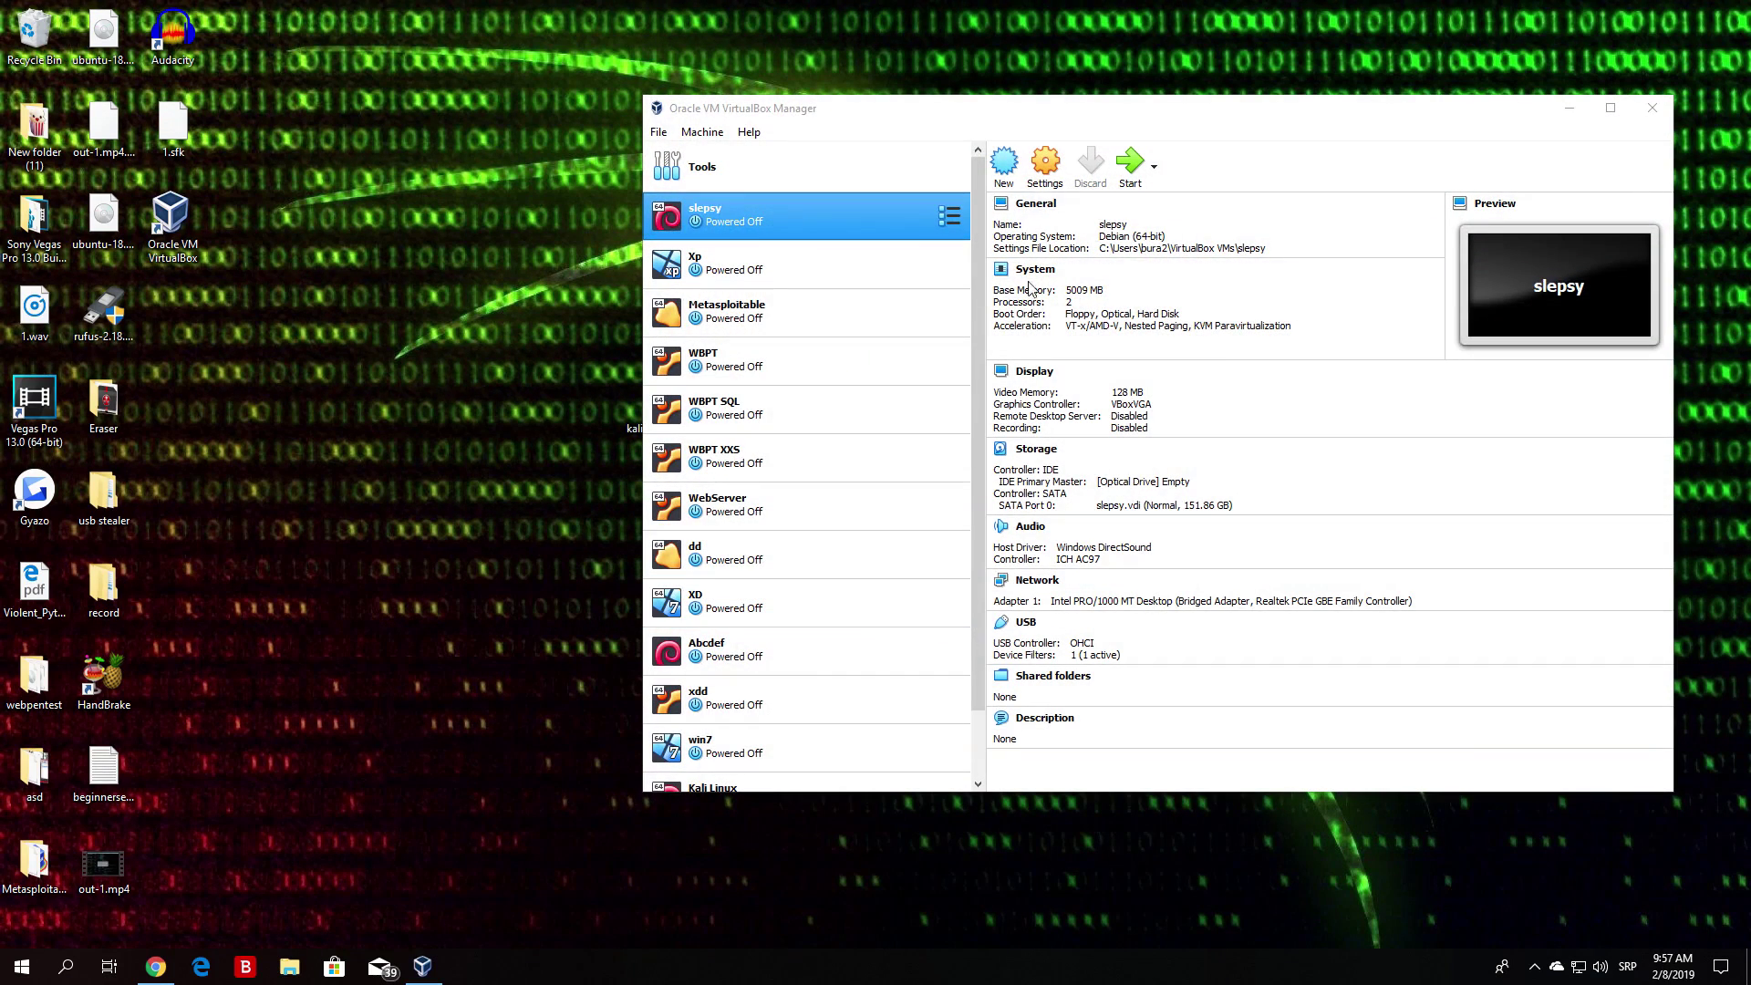
# - Look through the existing virtual machines one by one and examine their configuration details
pyautogui.scroll(-3, 982, 180)
pyautogui.scroll(3, 973, 292)
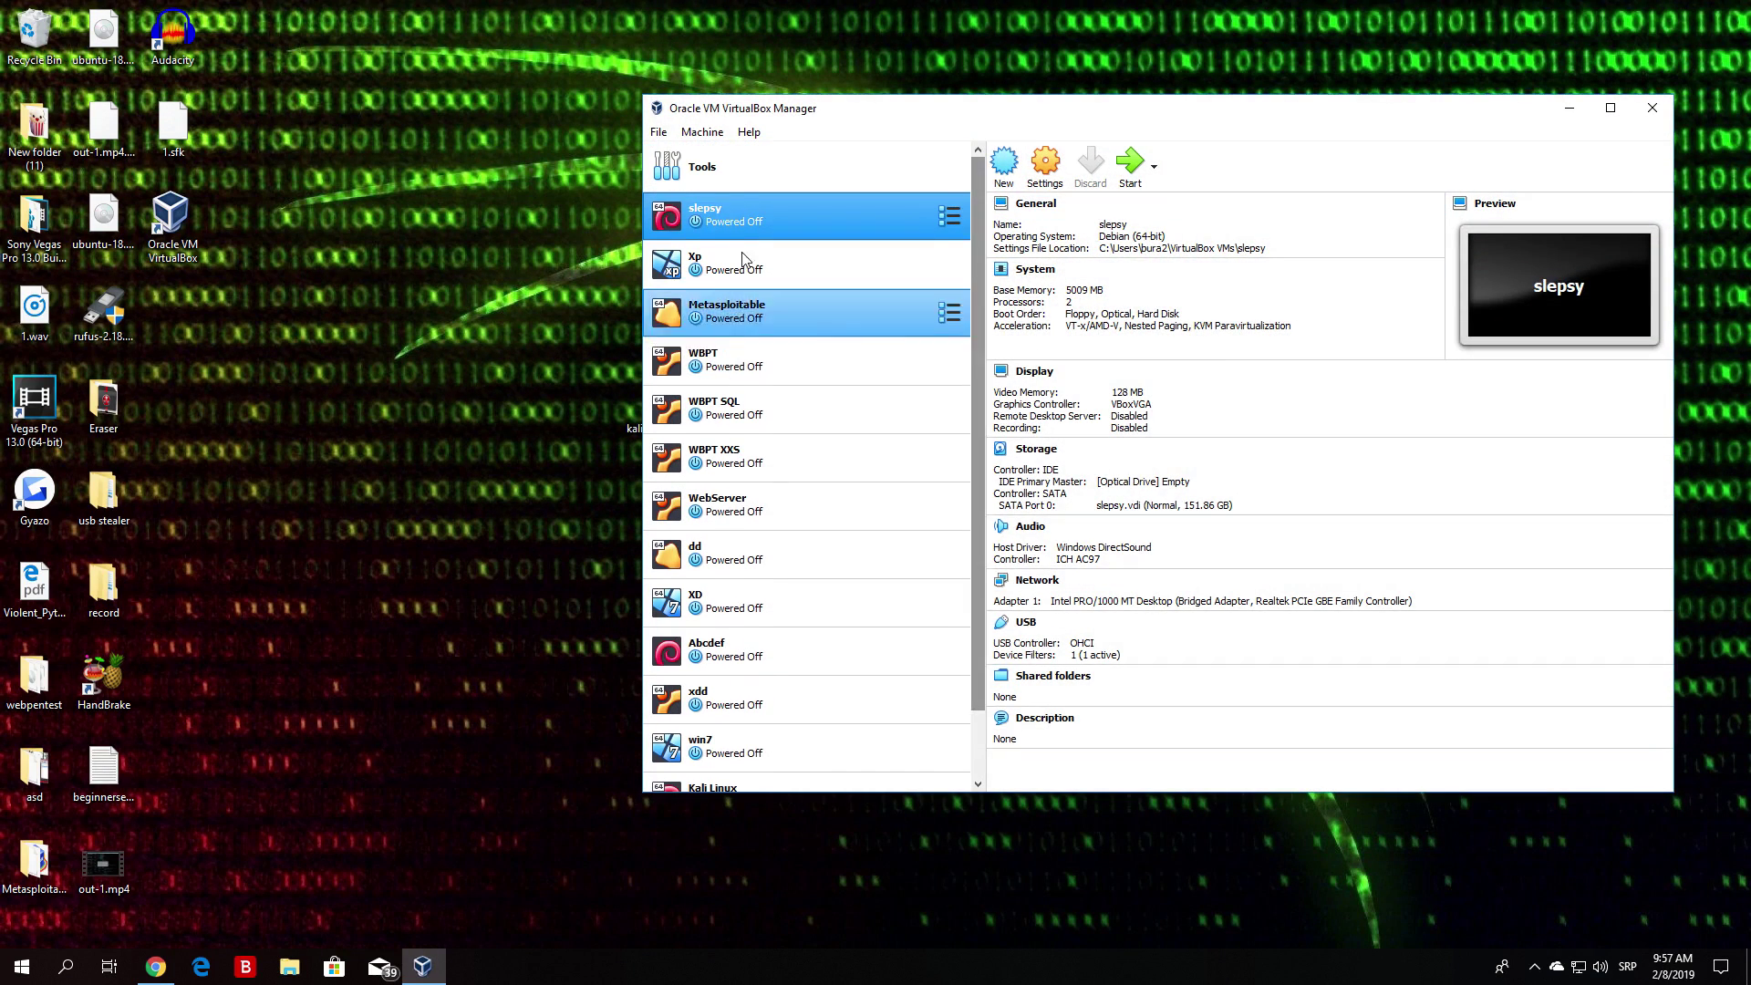
pyautogui.scroll(-2, 821, 547)
pyautogui.click(717, 750)
pyautogui.click(719, 721)
pyautogui.click(728, 675)
pyautogui.click(735, 576)
pyautogui.click(740, 528)
pyautogui.click(744, 484)
pyautogui.click(743, 430)
pyautogui.click(742, 391)
pyautogui.click(746, 336)
pyautogui.click(748, 292)
pyautogui.click(744, 244)
pyautogui.click(743, 202)
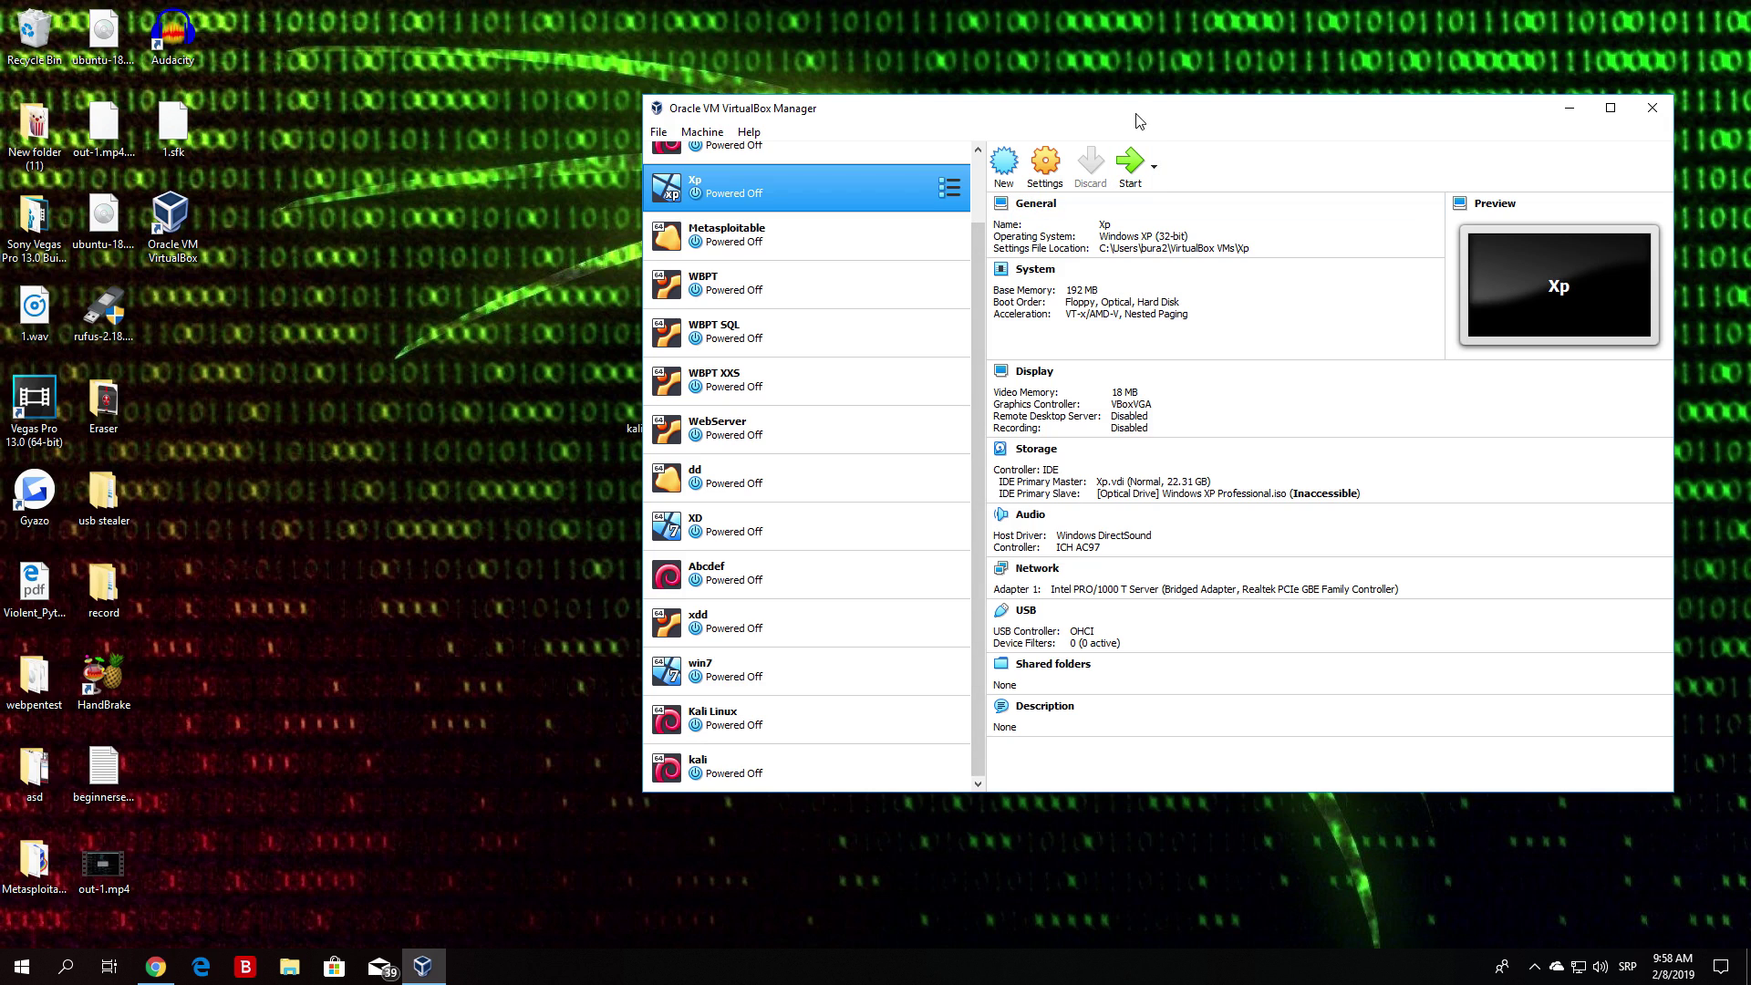
# - Begin creating a new virtual machine named ethicalhackingmachine, keeping the default machine folder
pyautogui.click(1005, 178)
pyautogui.click(1008, 169)
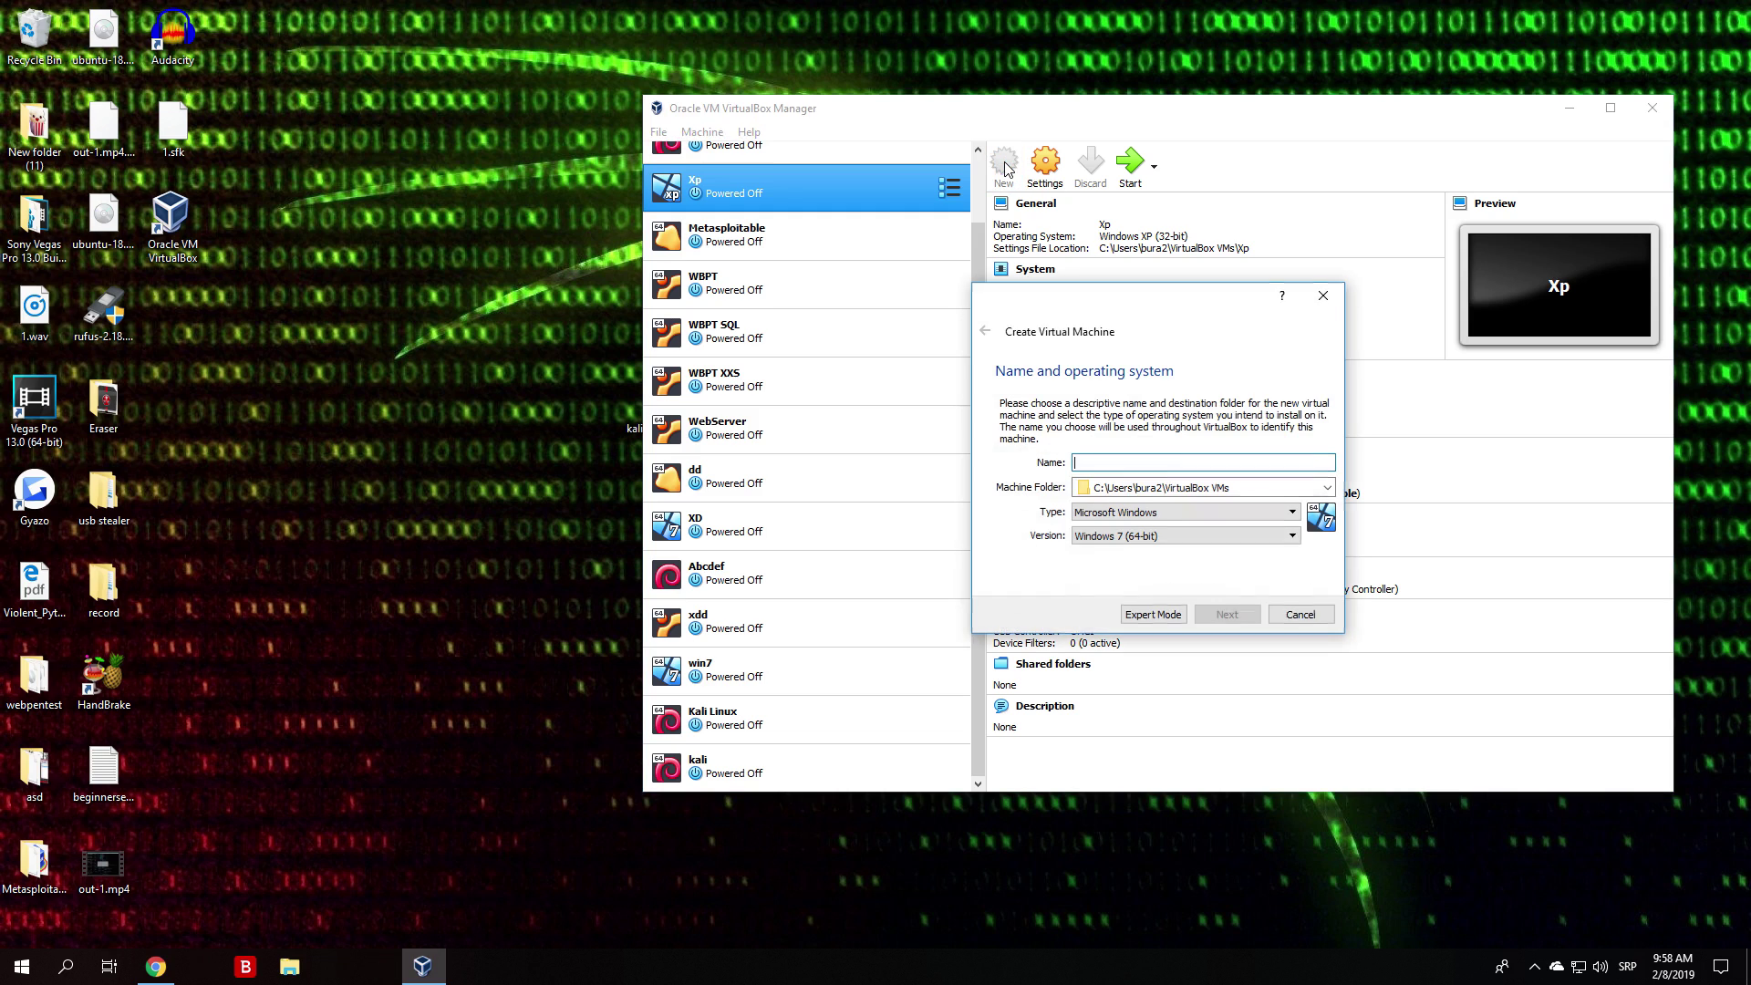
pyautogui.moveTo(1136, 301); pyautogui.dragTo(638, 320)
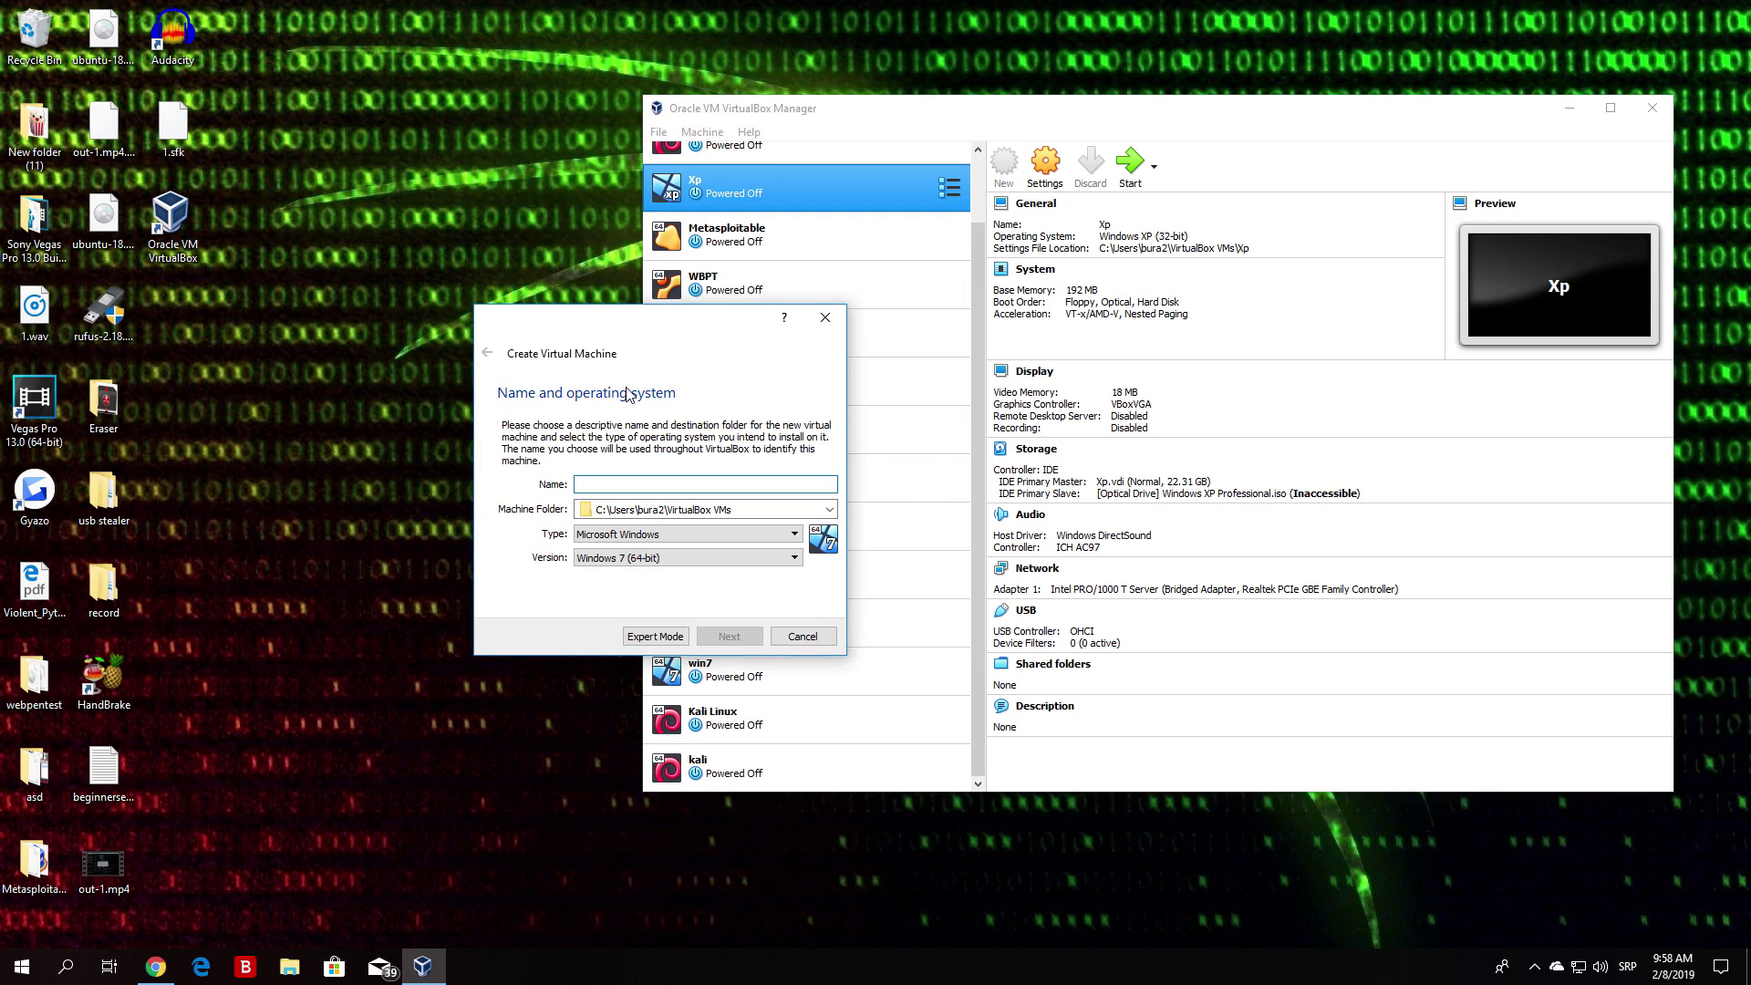
pyautogui.write('ethicalhackingmachine')
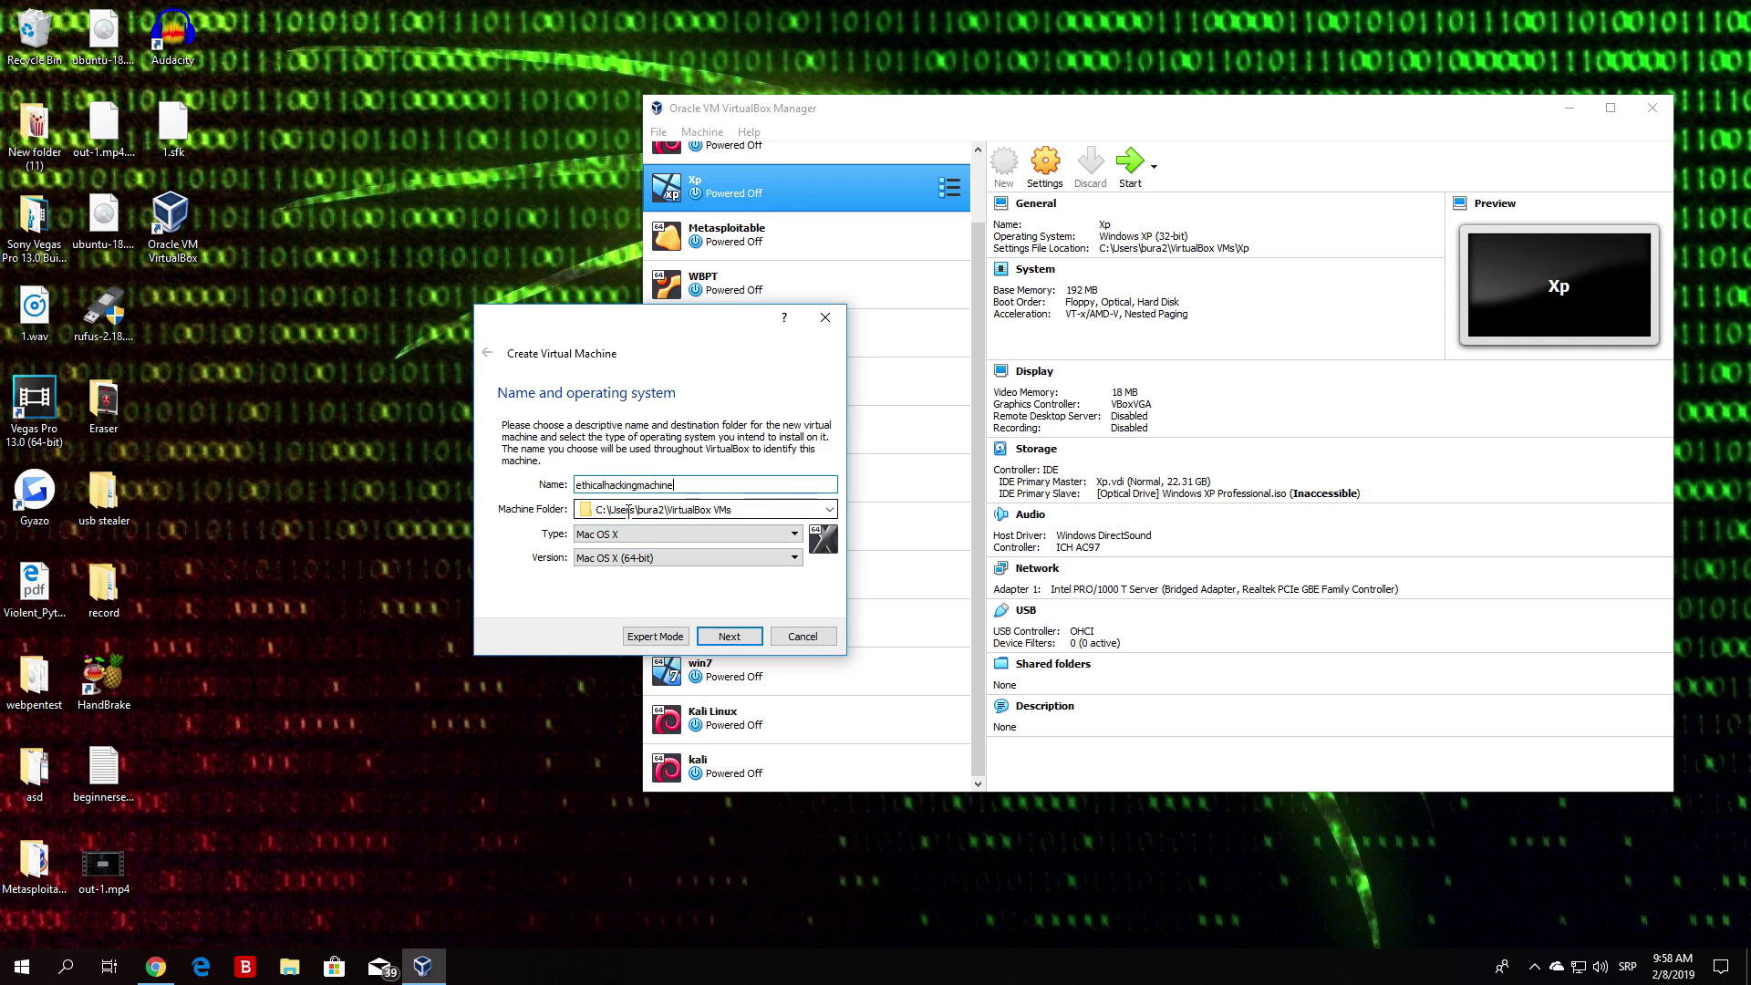
pyautogui.moveTo(731, 509); pyautogui.dragTo(555, 527)
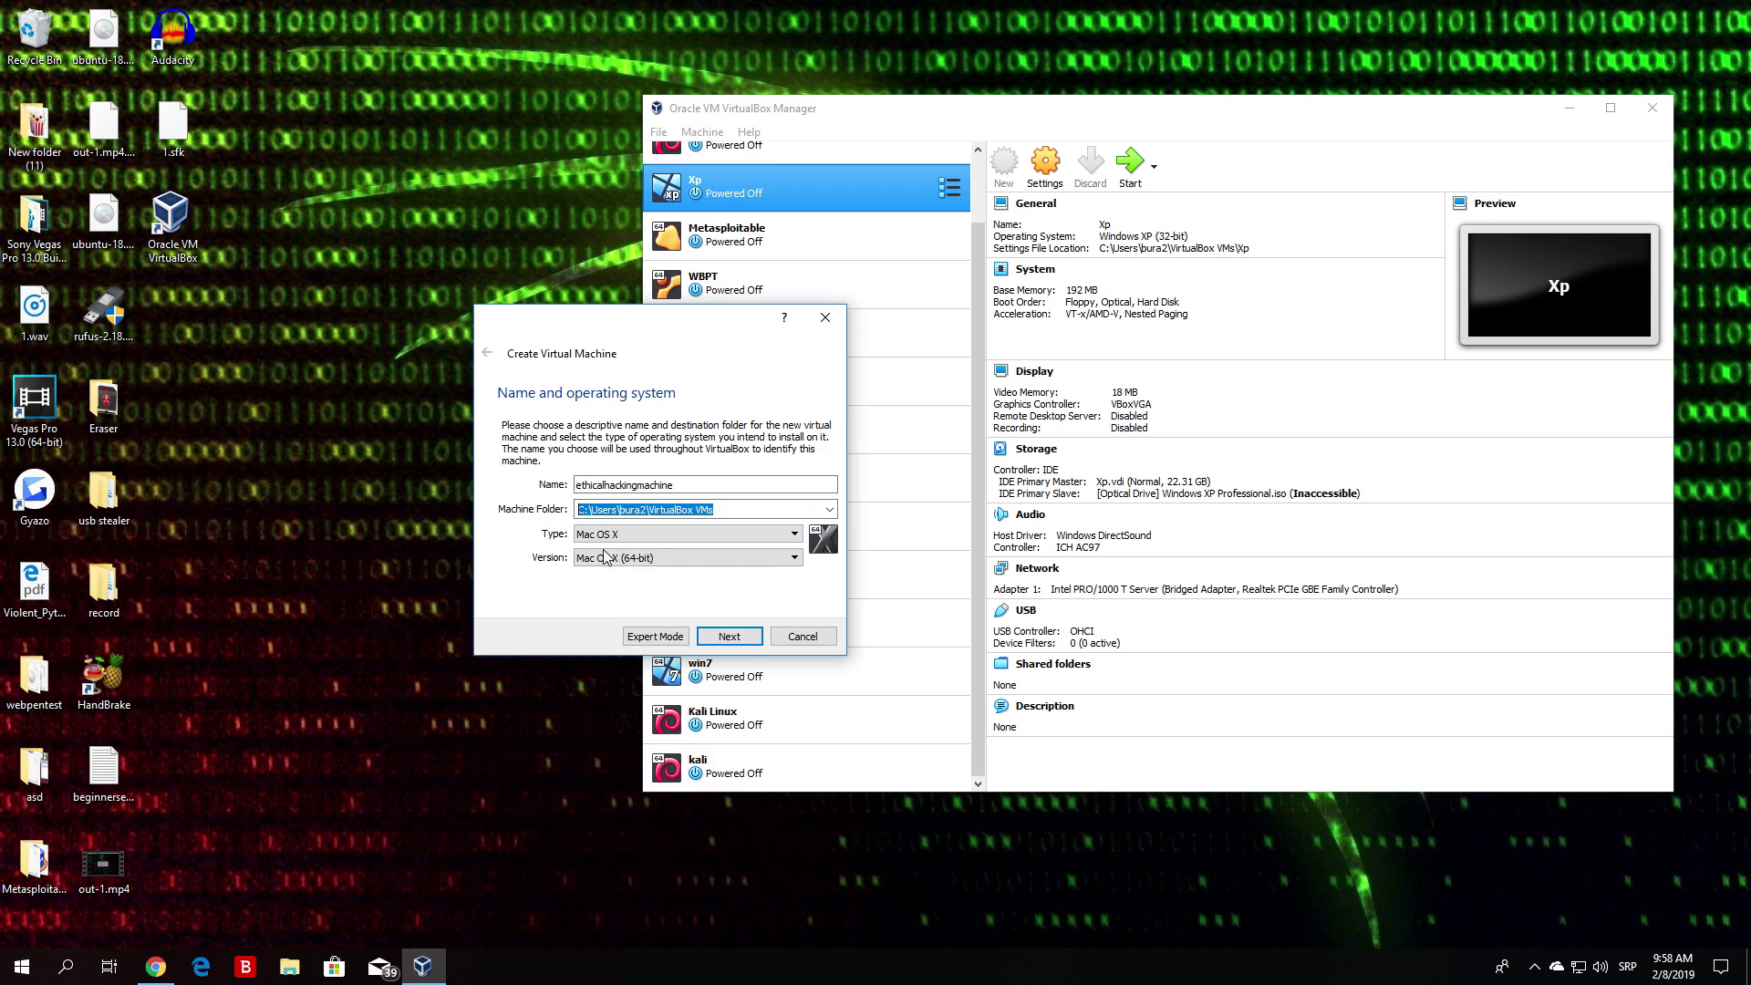
# - Set the new machine's operating system type to Linux and its version to Debian (64-bit), and continue to the memory size
pyautogui.click(600, 536)
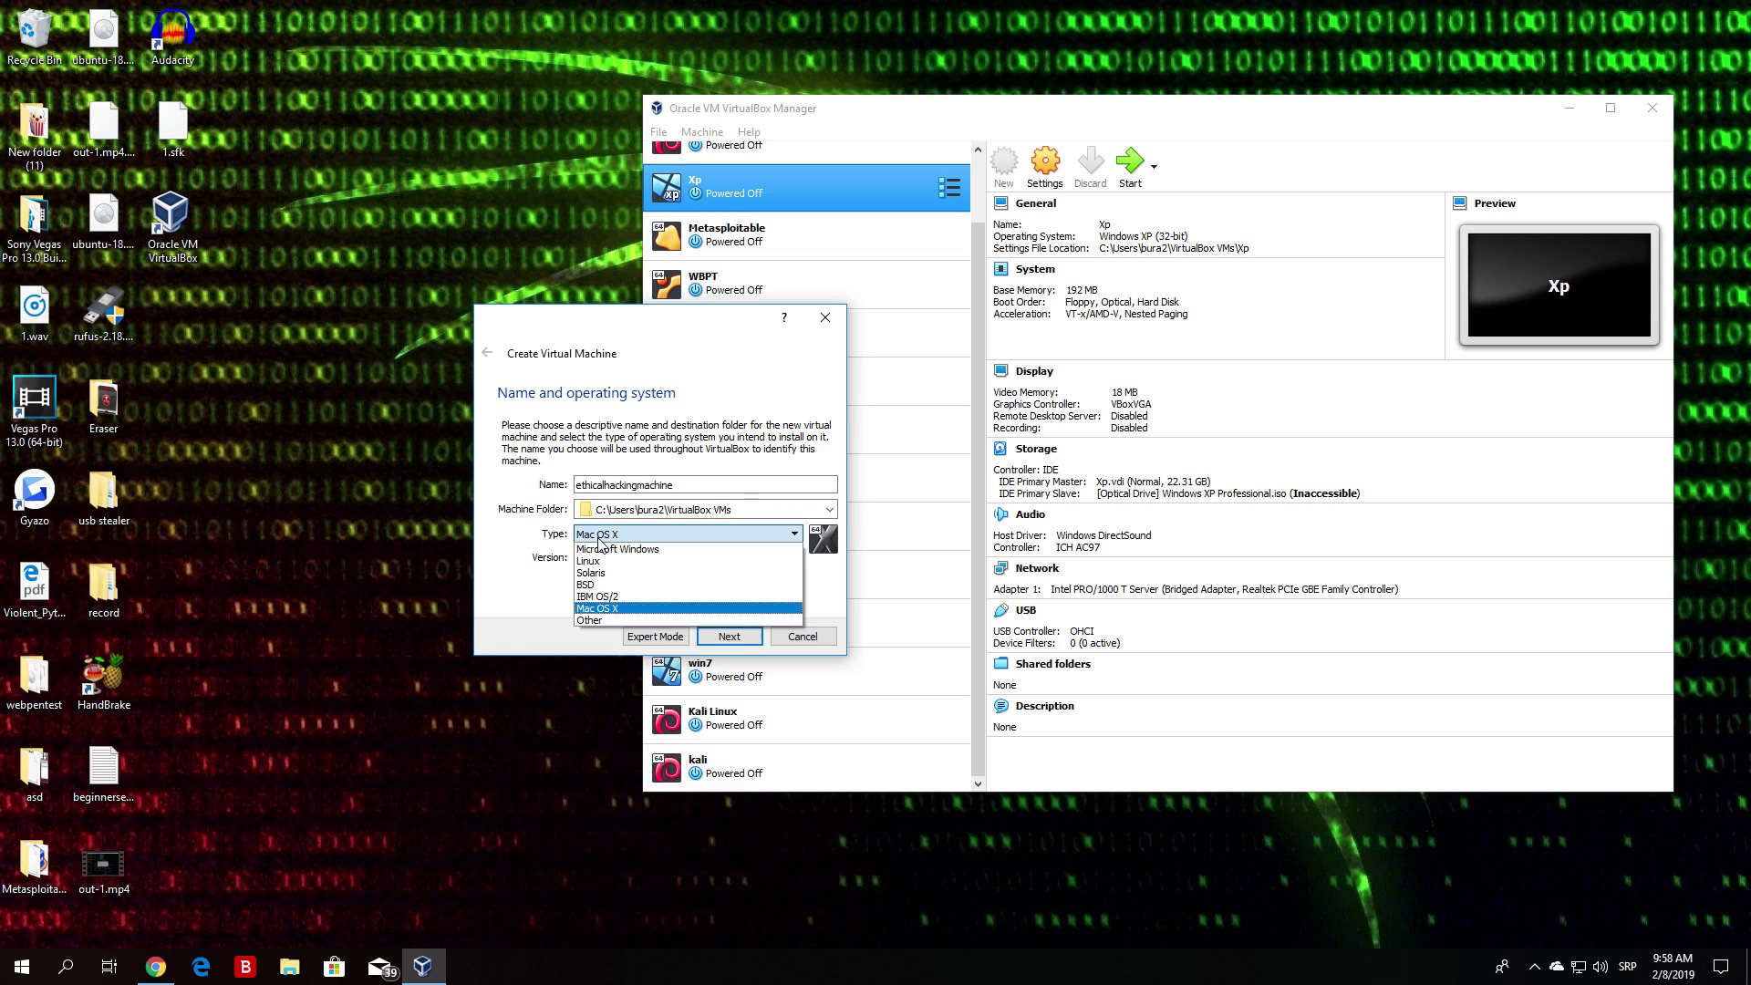
pyautogui.click(597, 561)
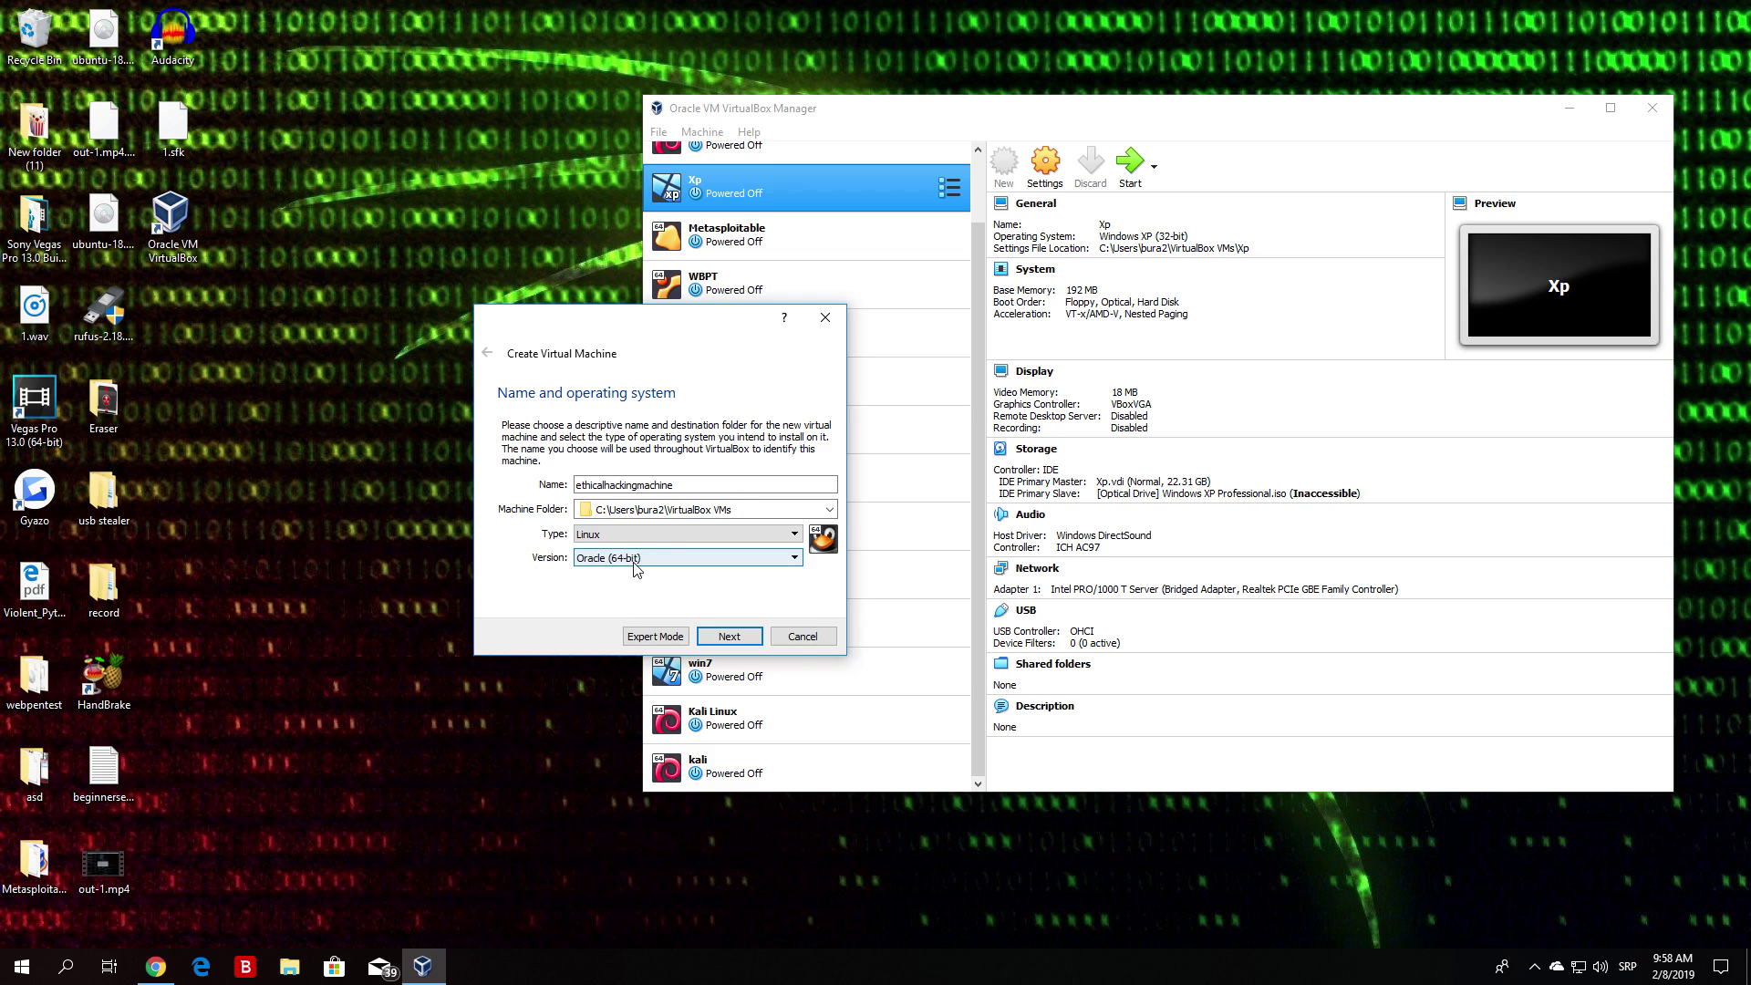
pyautogui.click(636, 564)
pyautogui.moveTo(795, 630); pyautogui.dragTo(795, 632)
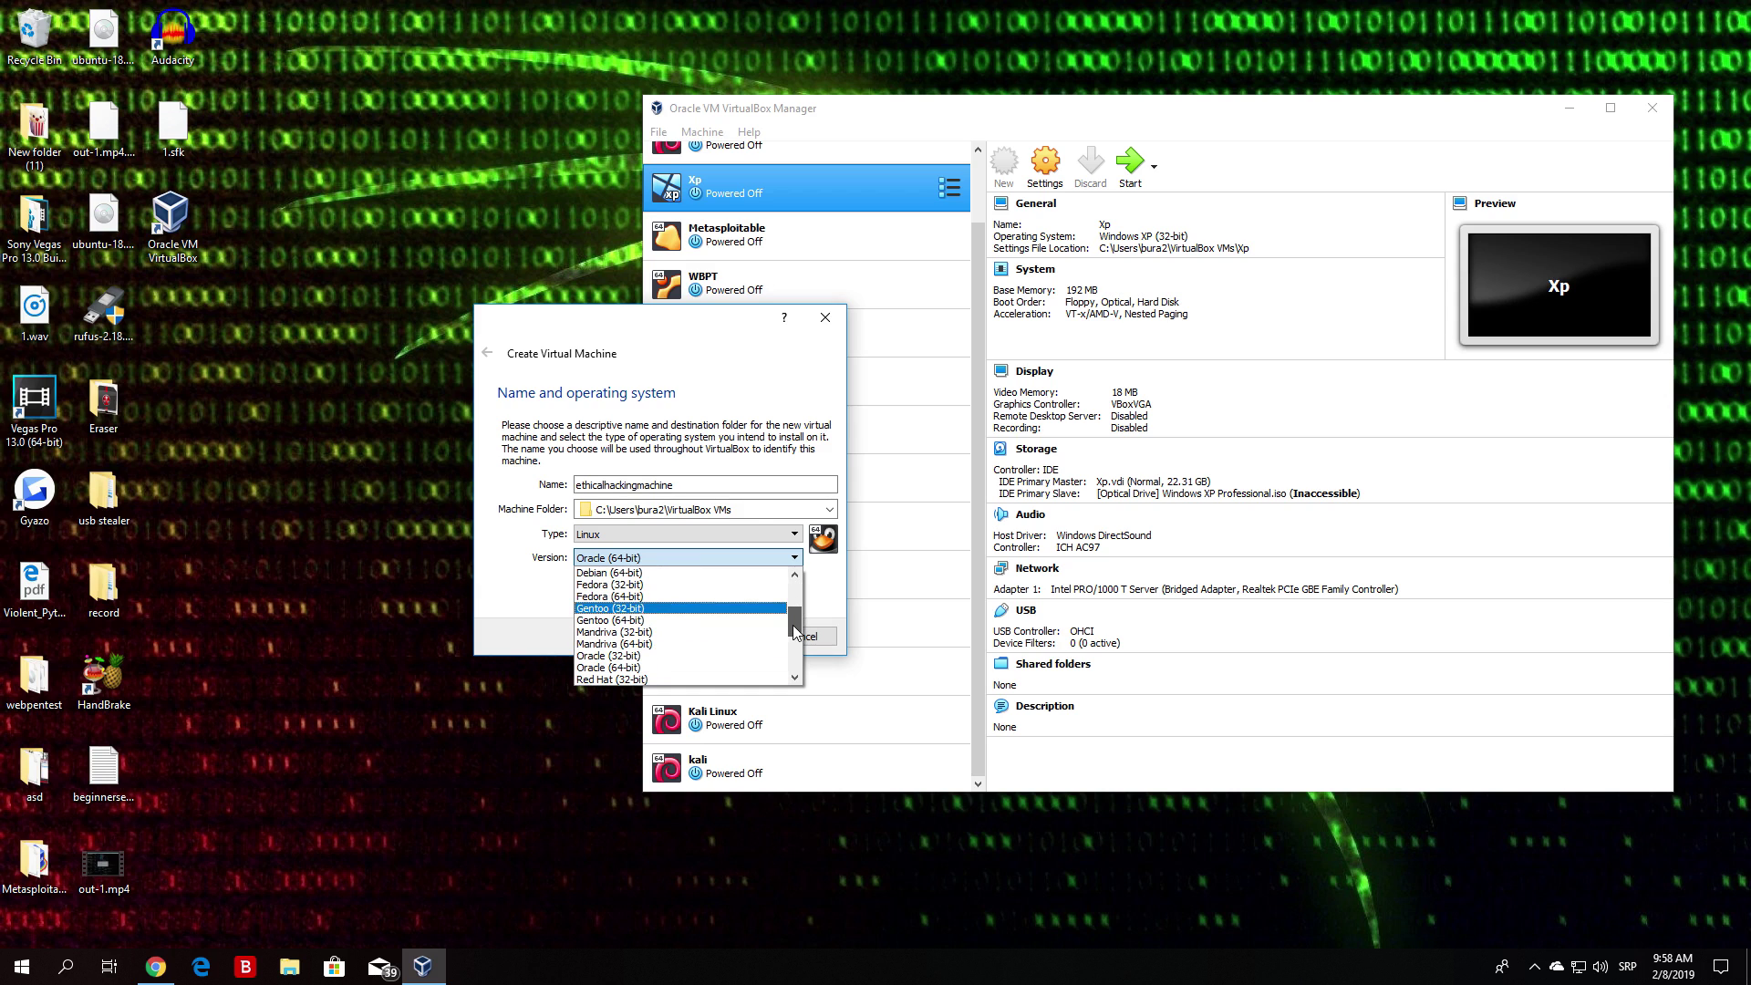
pyautogui.click(624, 574)
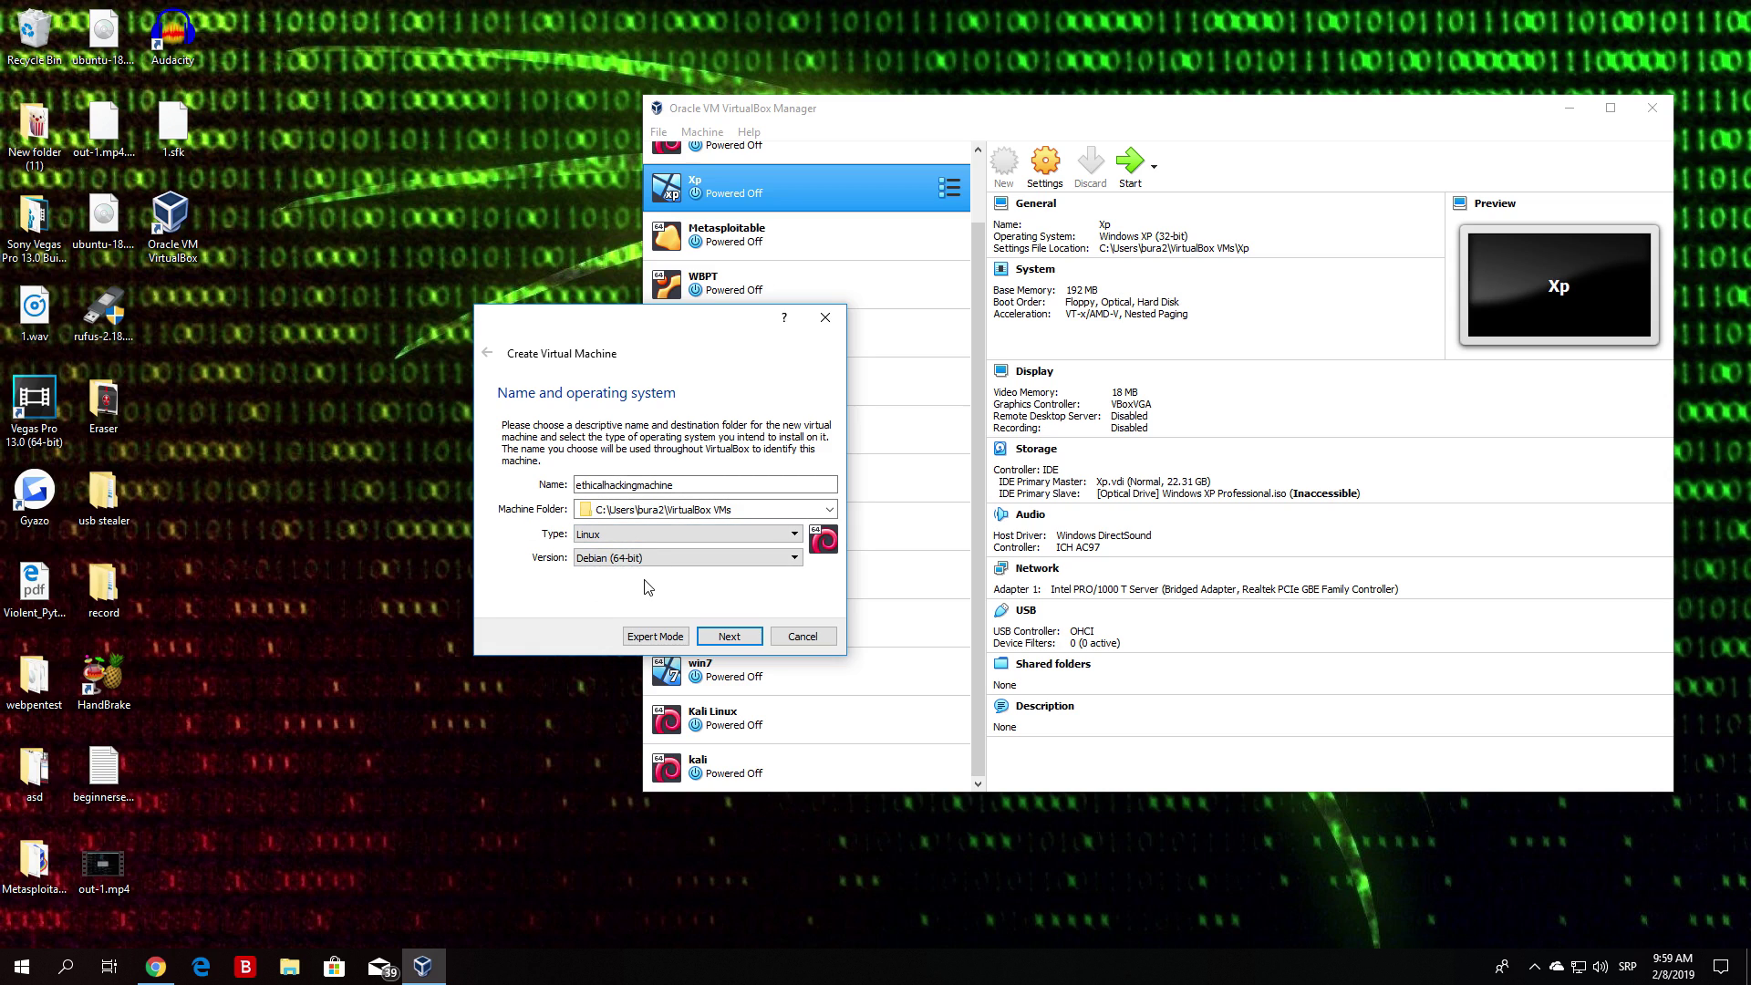
pyautogui.click(720, 644)
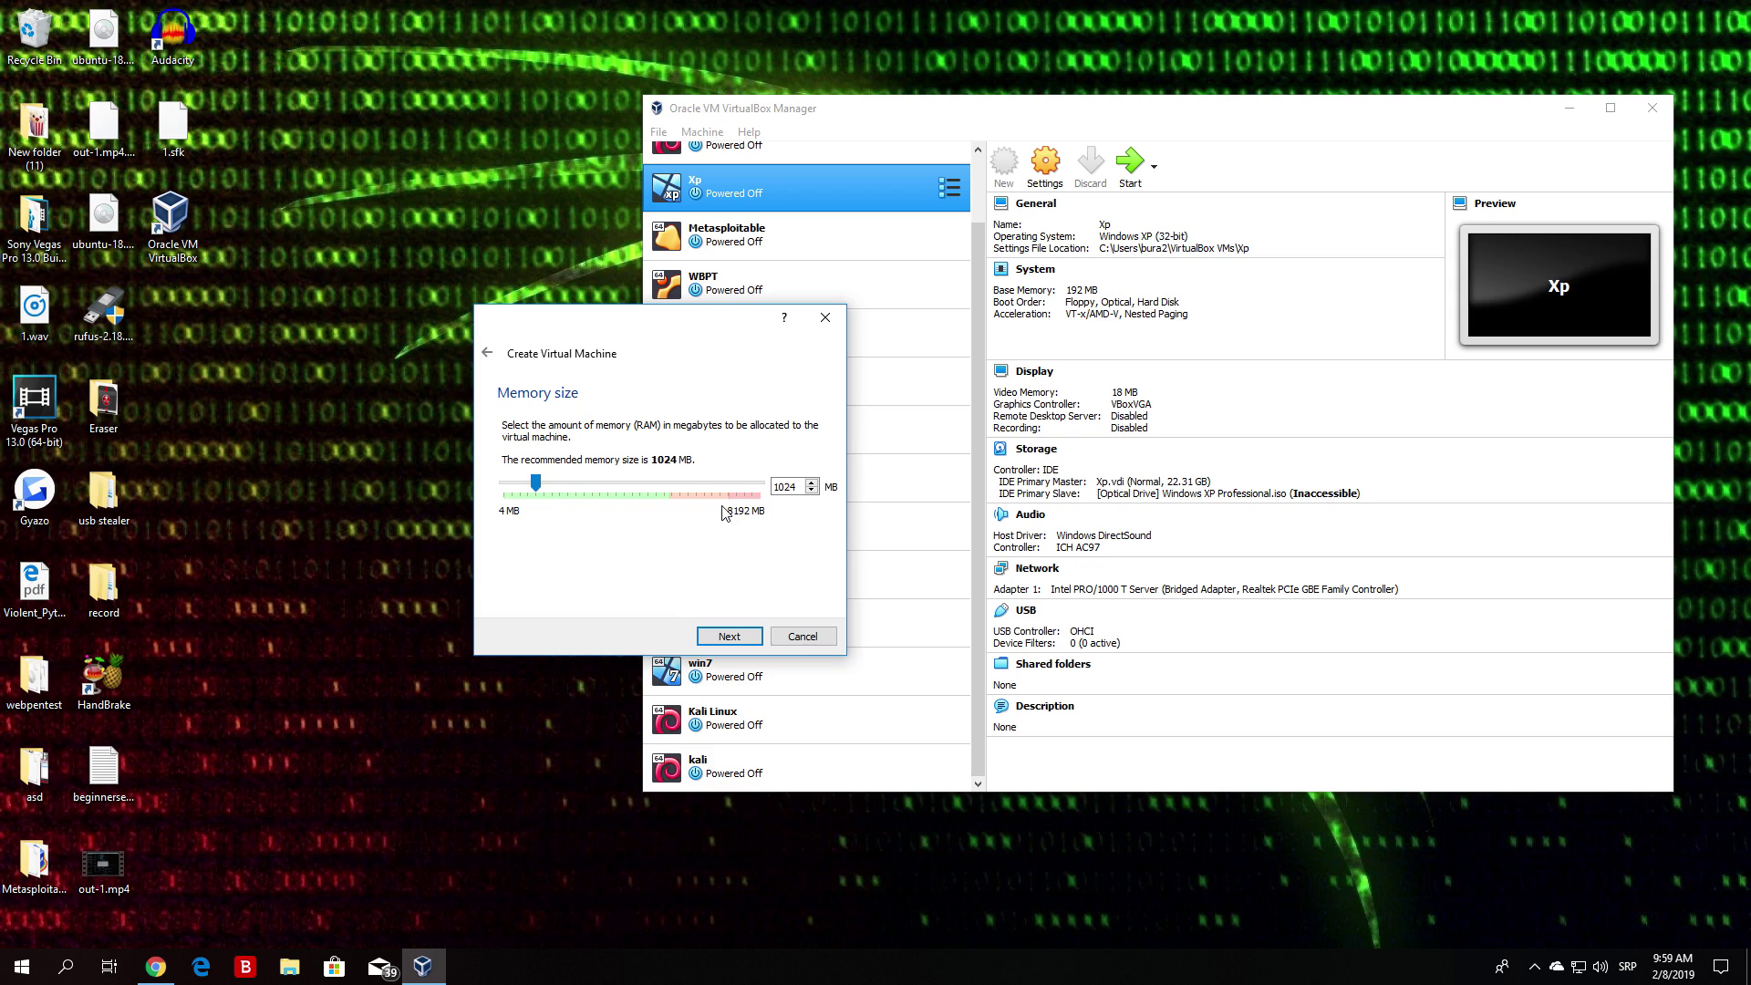
# - Set the new machine's memory size to 4096 MB and continue to the hard disk options
pyautogui.moveTo(537, 485); pyautogui.dragTo(637, 504)
pyautogui.moveTo(630, 483); pyautogui.dragTo(714, 498)
pyautogui.moveTo(715, 484); pyautogui.dragTo(761, 542)
pyautogui.moveTo(764, 486); pyautogui.dragTo(567, 484)
pyautogui.moveTo(566, 481); pyautogui.dragTo(631, 484)
pyautogui.click(727, 636)
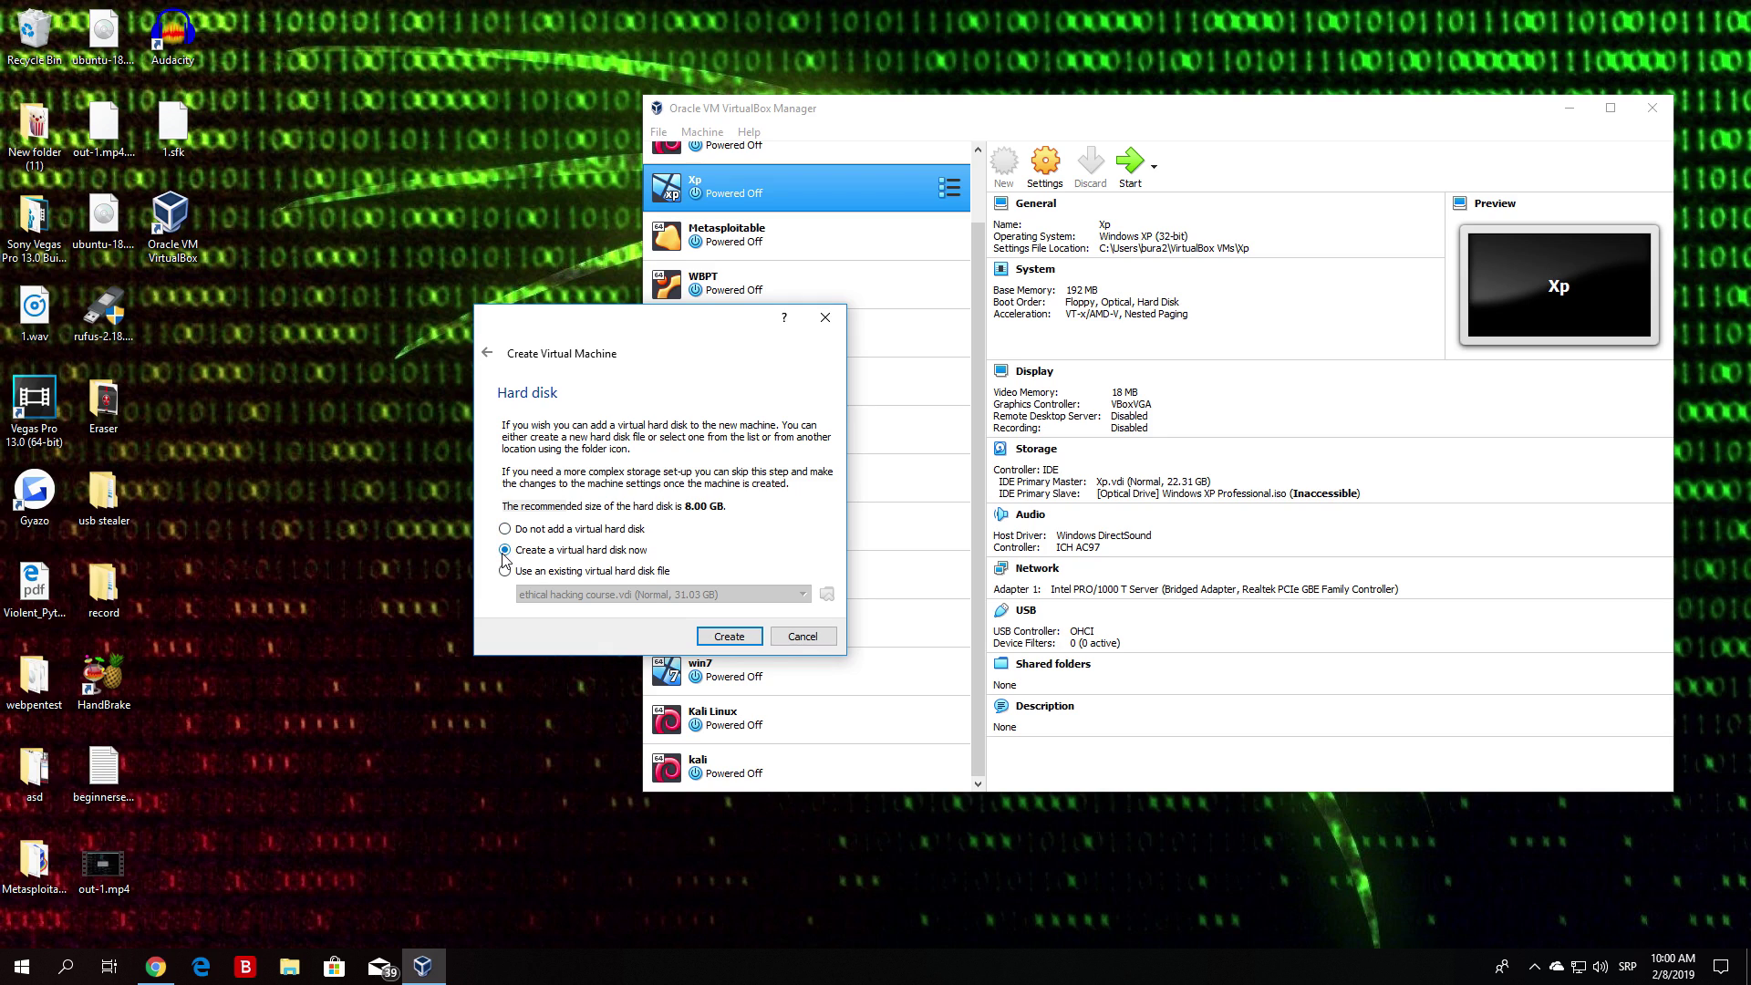
# - Choose to create a new virtual hard disk of type VDI (VirtualBox Disk Image) with dynamically allocated storage
pyautogui.click(729, 637)
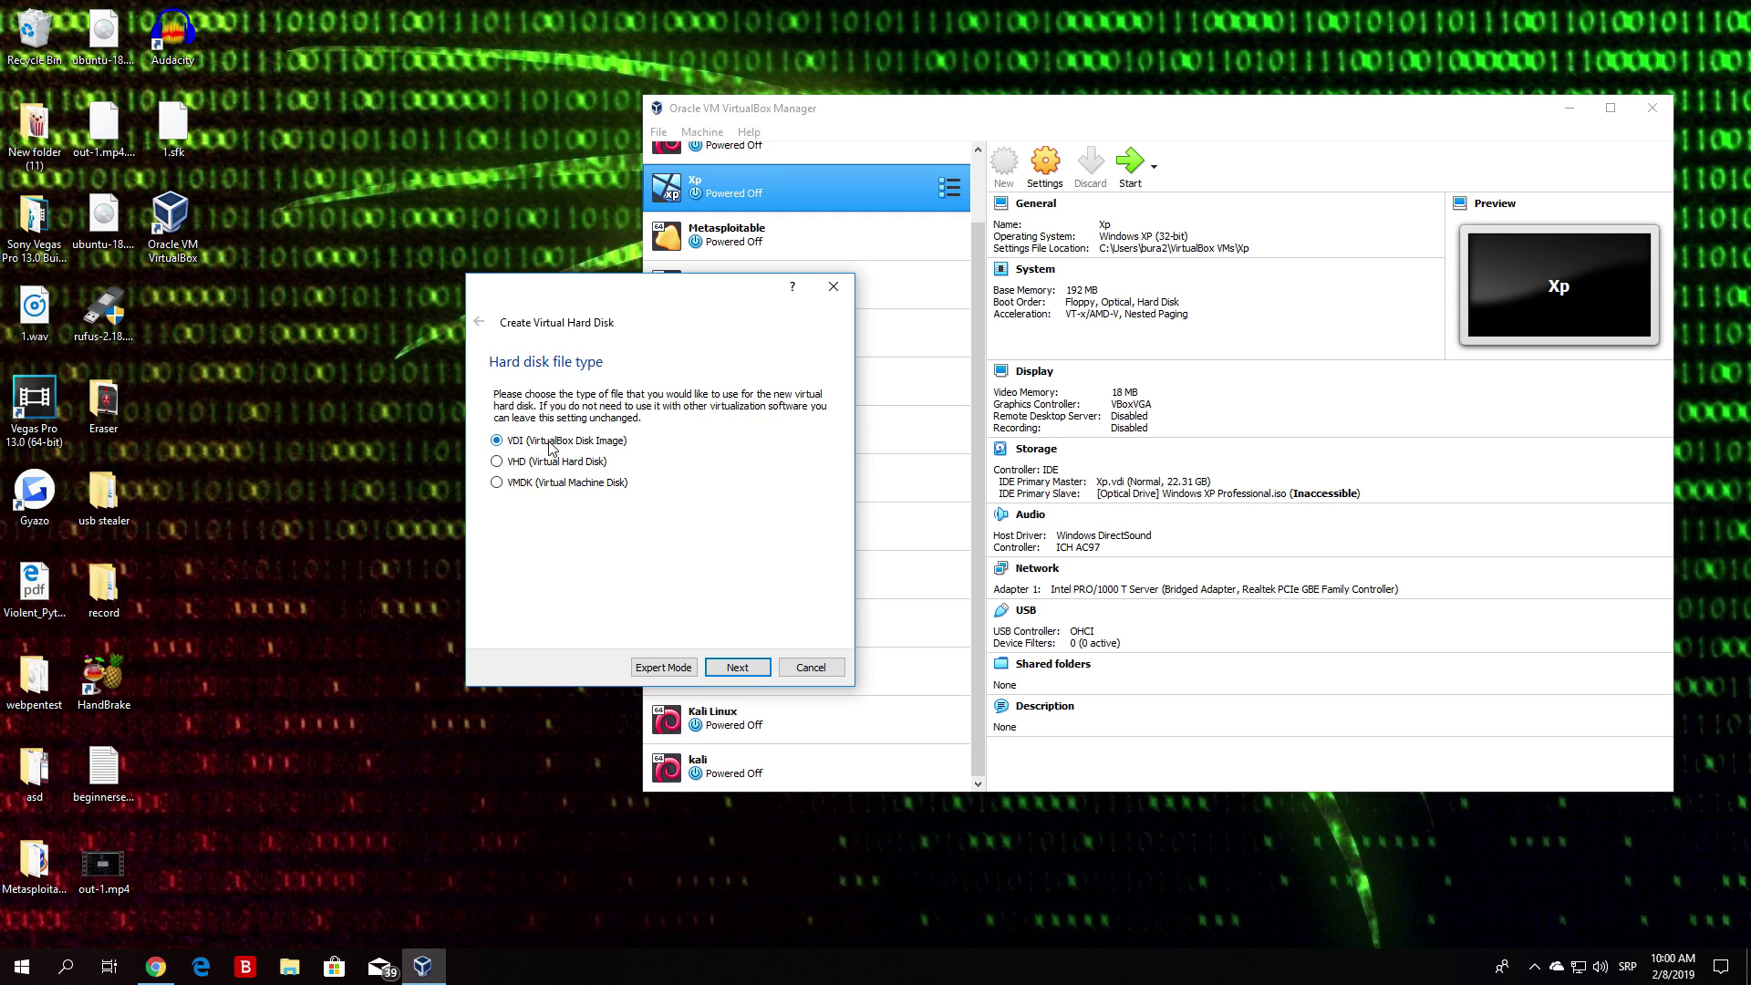
pyautogui.click(737, 668)
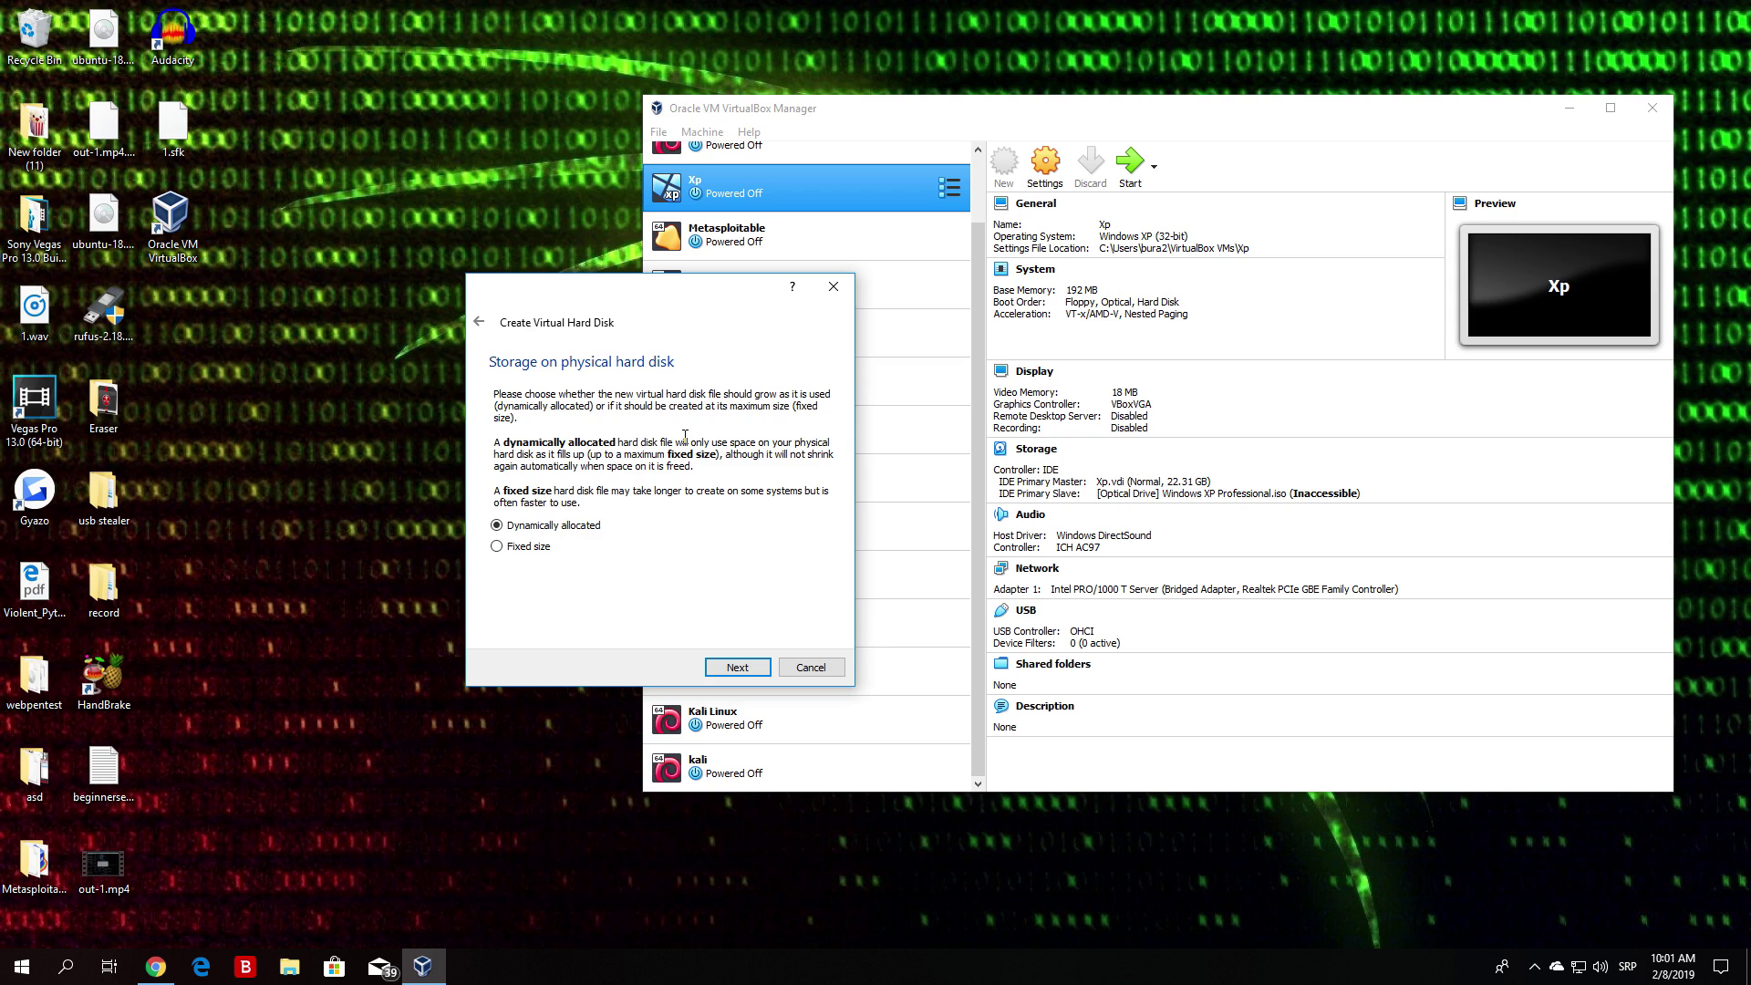
pyautogui.click(504, 547)
pyautogui.click(497, 547)
pyautogui.click(498, 527)
pyautogui.click(497, 547)
pyautogui.click(497, 526)
pyautogui.click(737, 668)
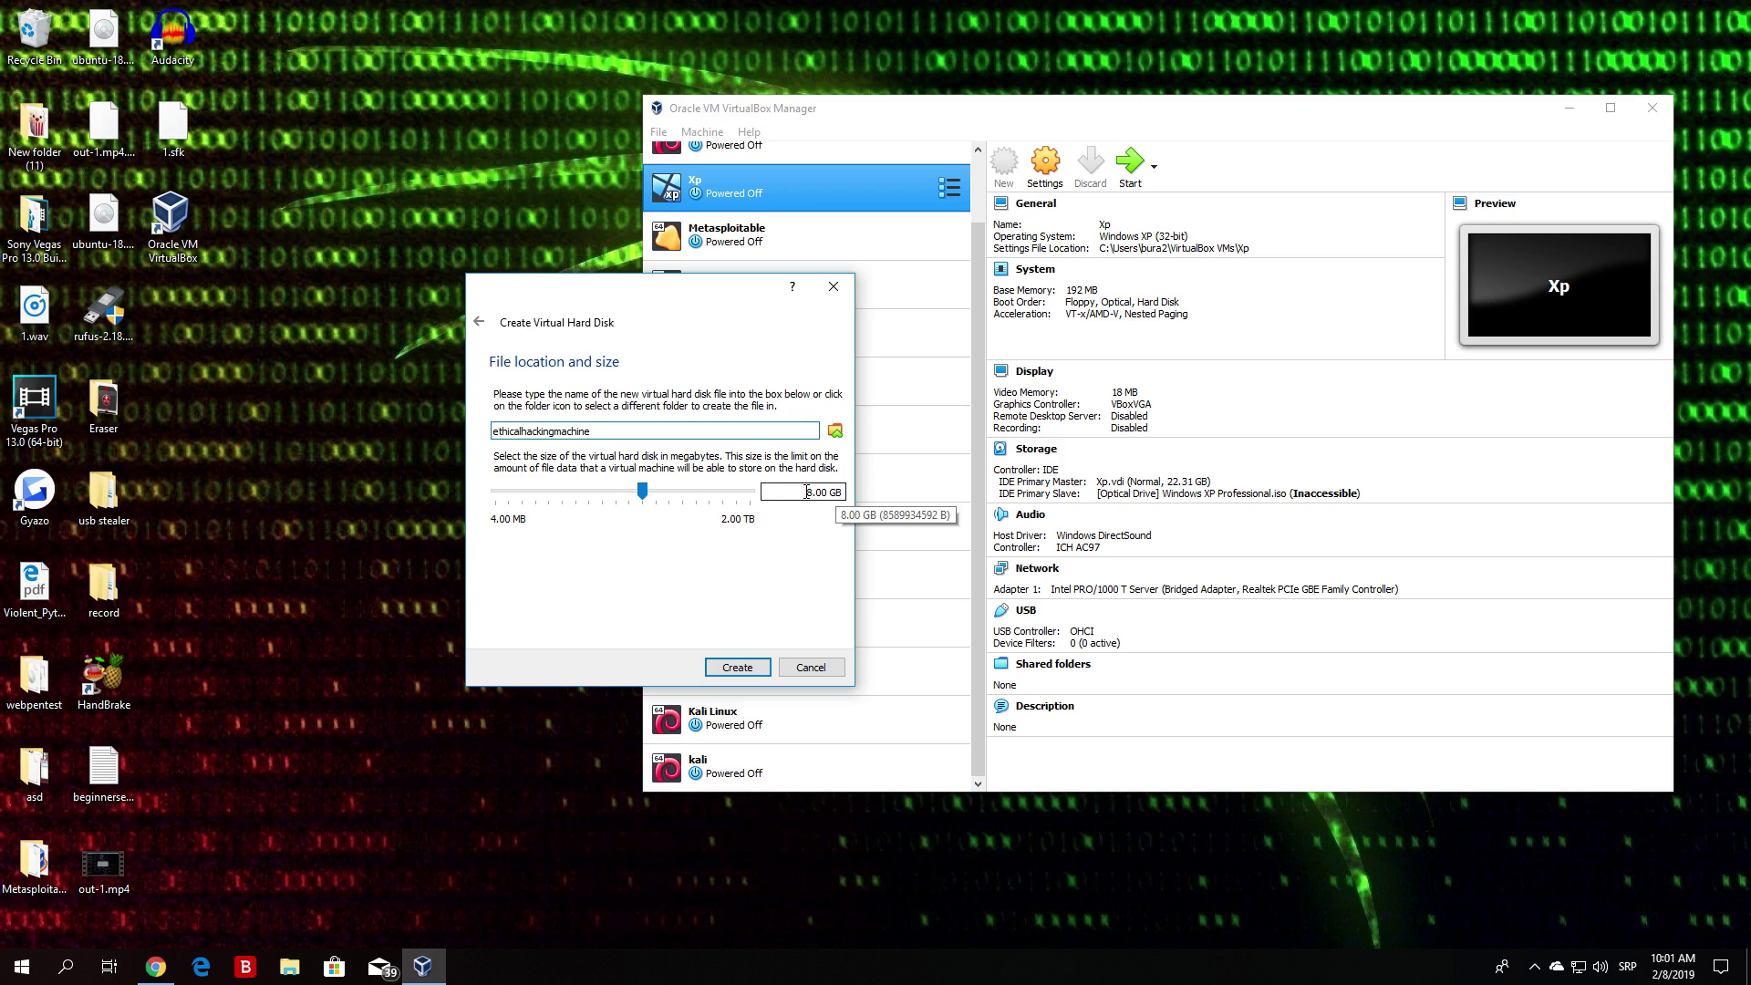
# - Set the virtual hard disk size to 29.94 GB and create the machine, keeping ethicalhackingmachine as the disk file name
pyautogui.moveTo(807, 492); pyautogui.dragTo(841, 490)
pyautogui.click(643, 492)
pyautogui.moveTo(643, 491); pyautogui.dragTo(666, 498)
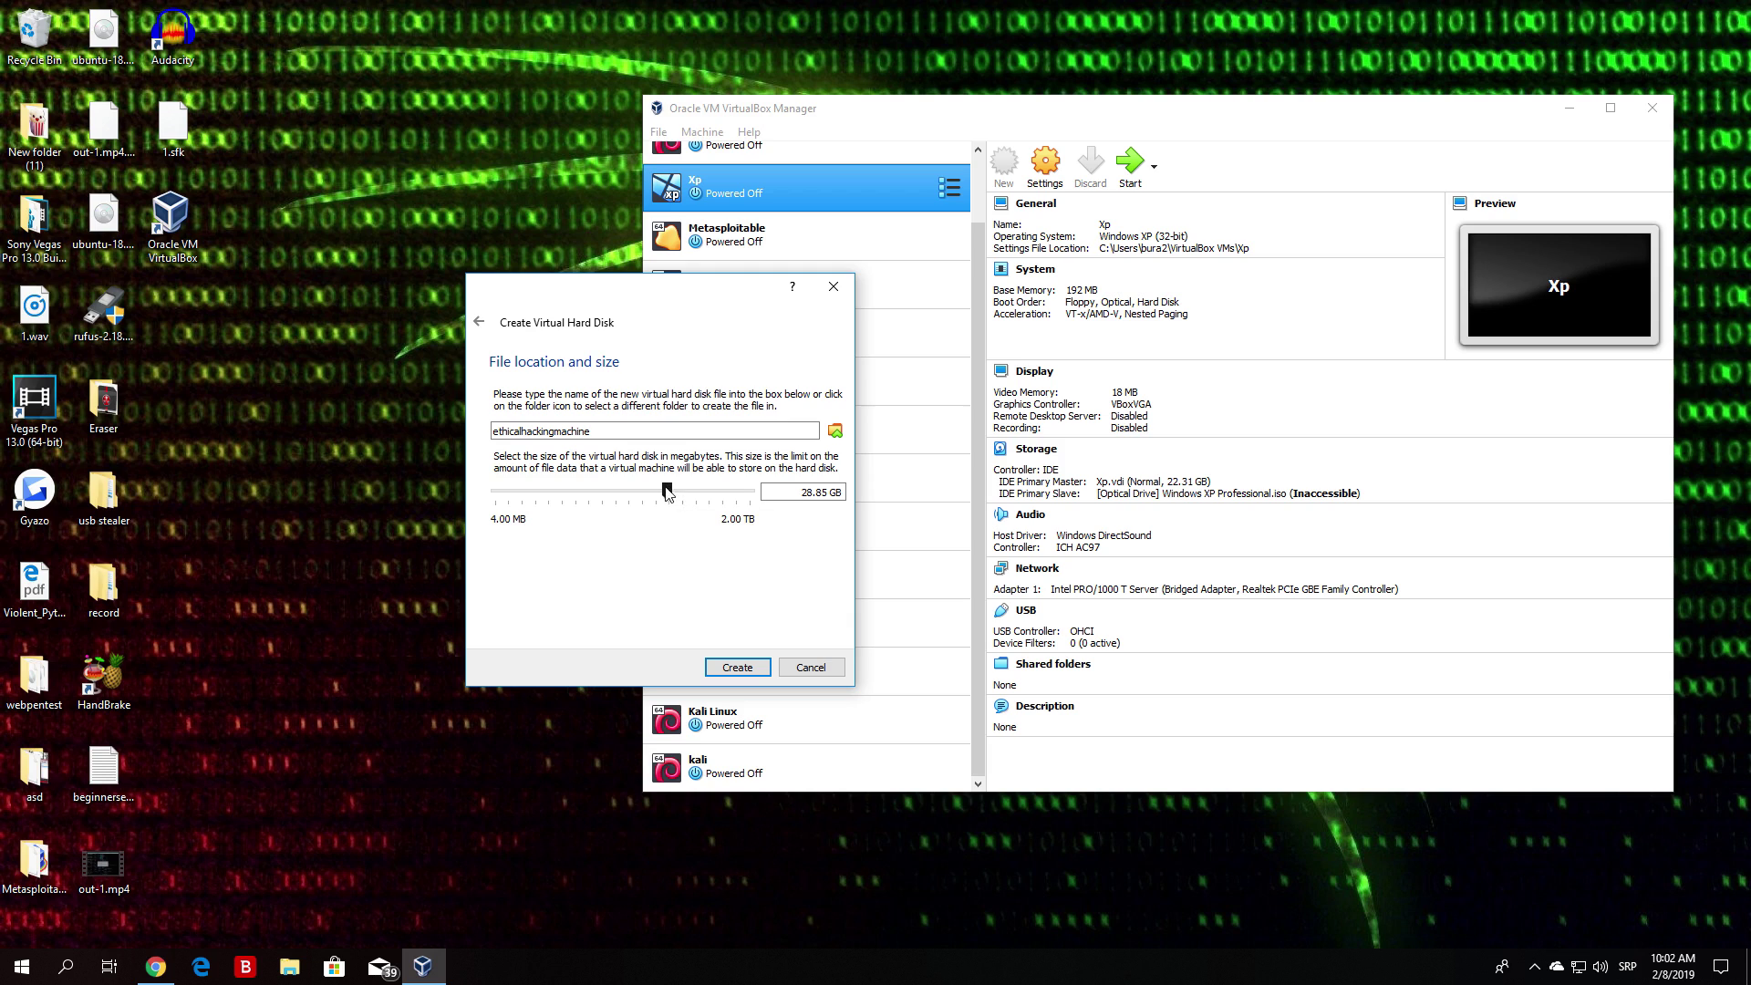
pyautogui.moveTo(664, 493); pyautogui.dragTo(666, 493)
pyautogui.click(669, 491)
pyautogui.moveTo(669, 495)
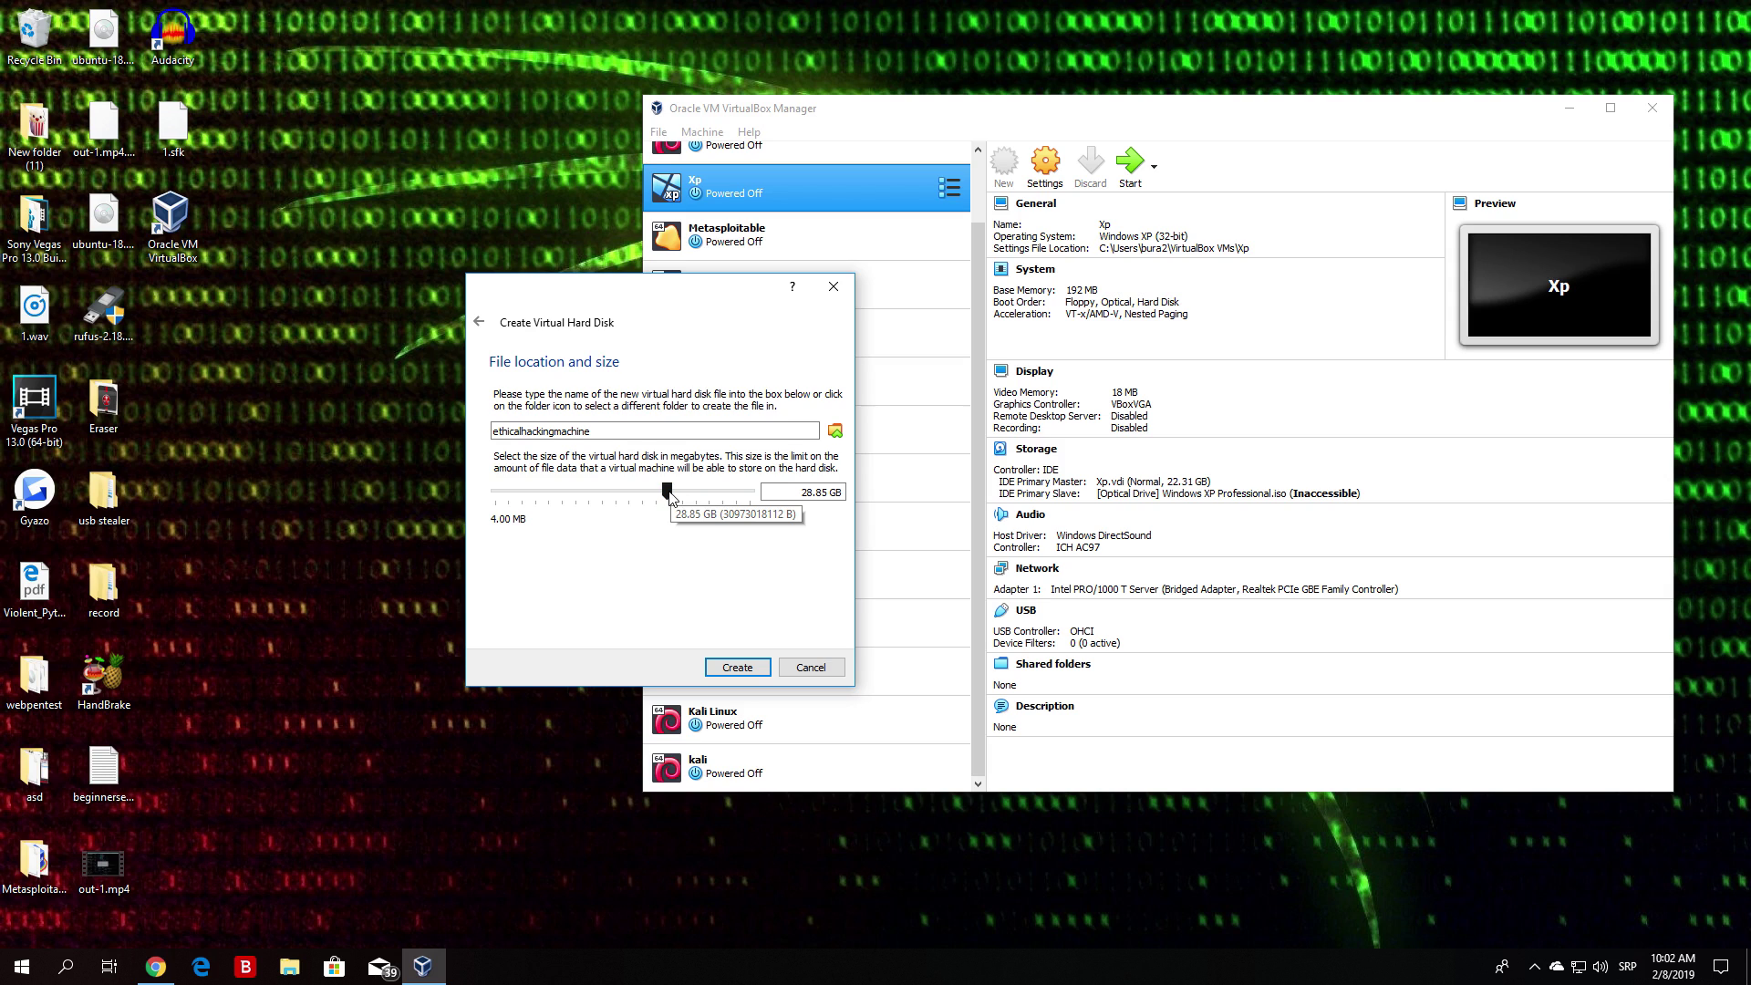
pyautogui.moveTo(670, 495); pyautogui.dragTo(669, 496)
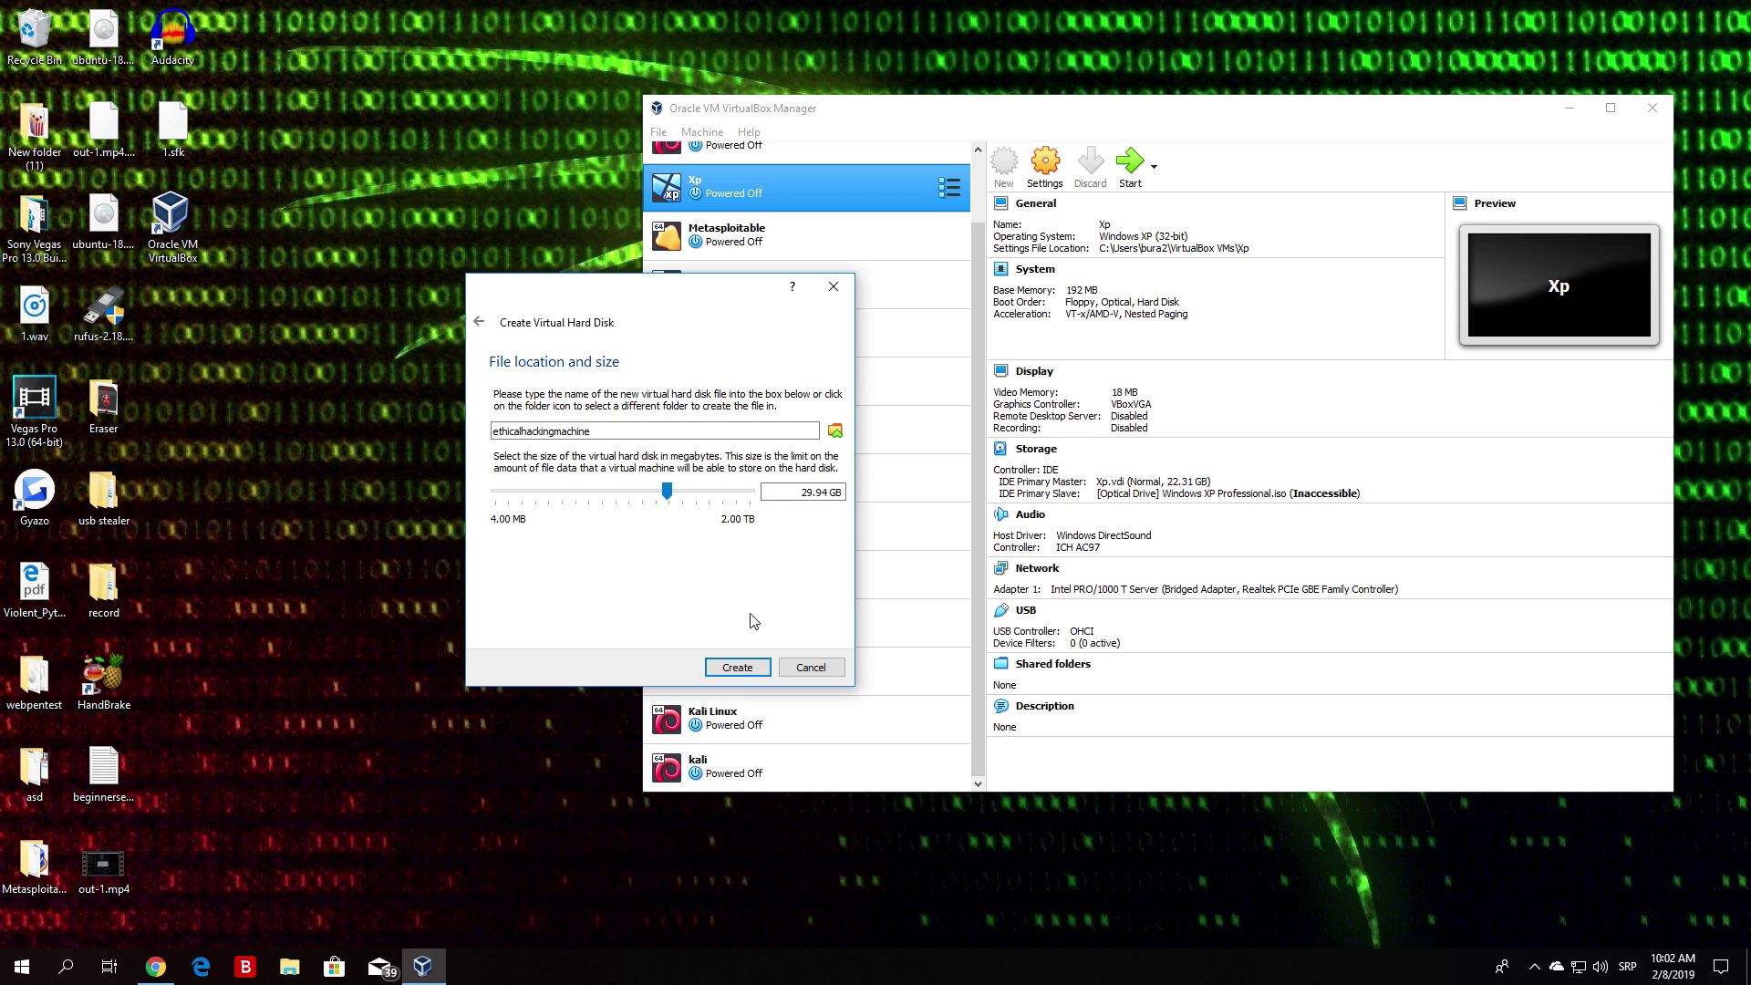
pyautogui.click(733, 670)
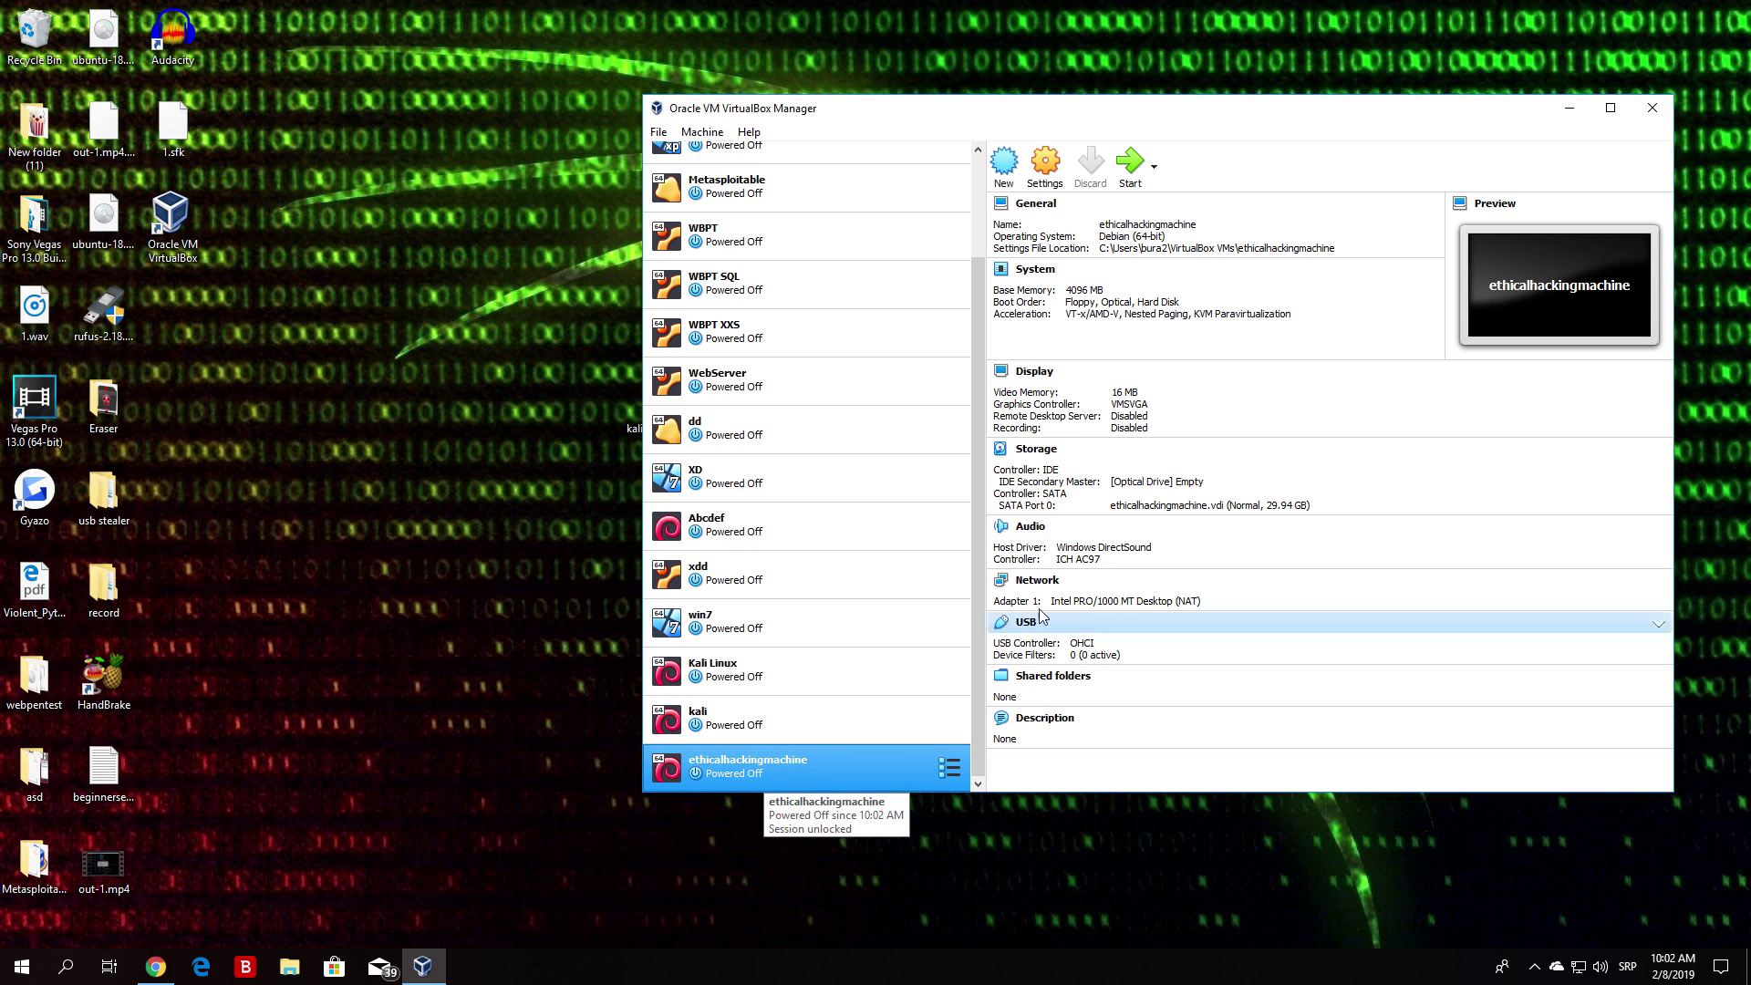
# - Move the VirtualBox window aside, shift the Kali Linux ISO to free desktop space and check its full file name
pyautogui.moveTo(1047, 102); pyautogui.dragTo(1146, 108)
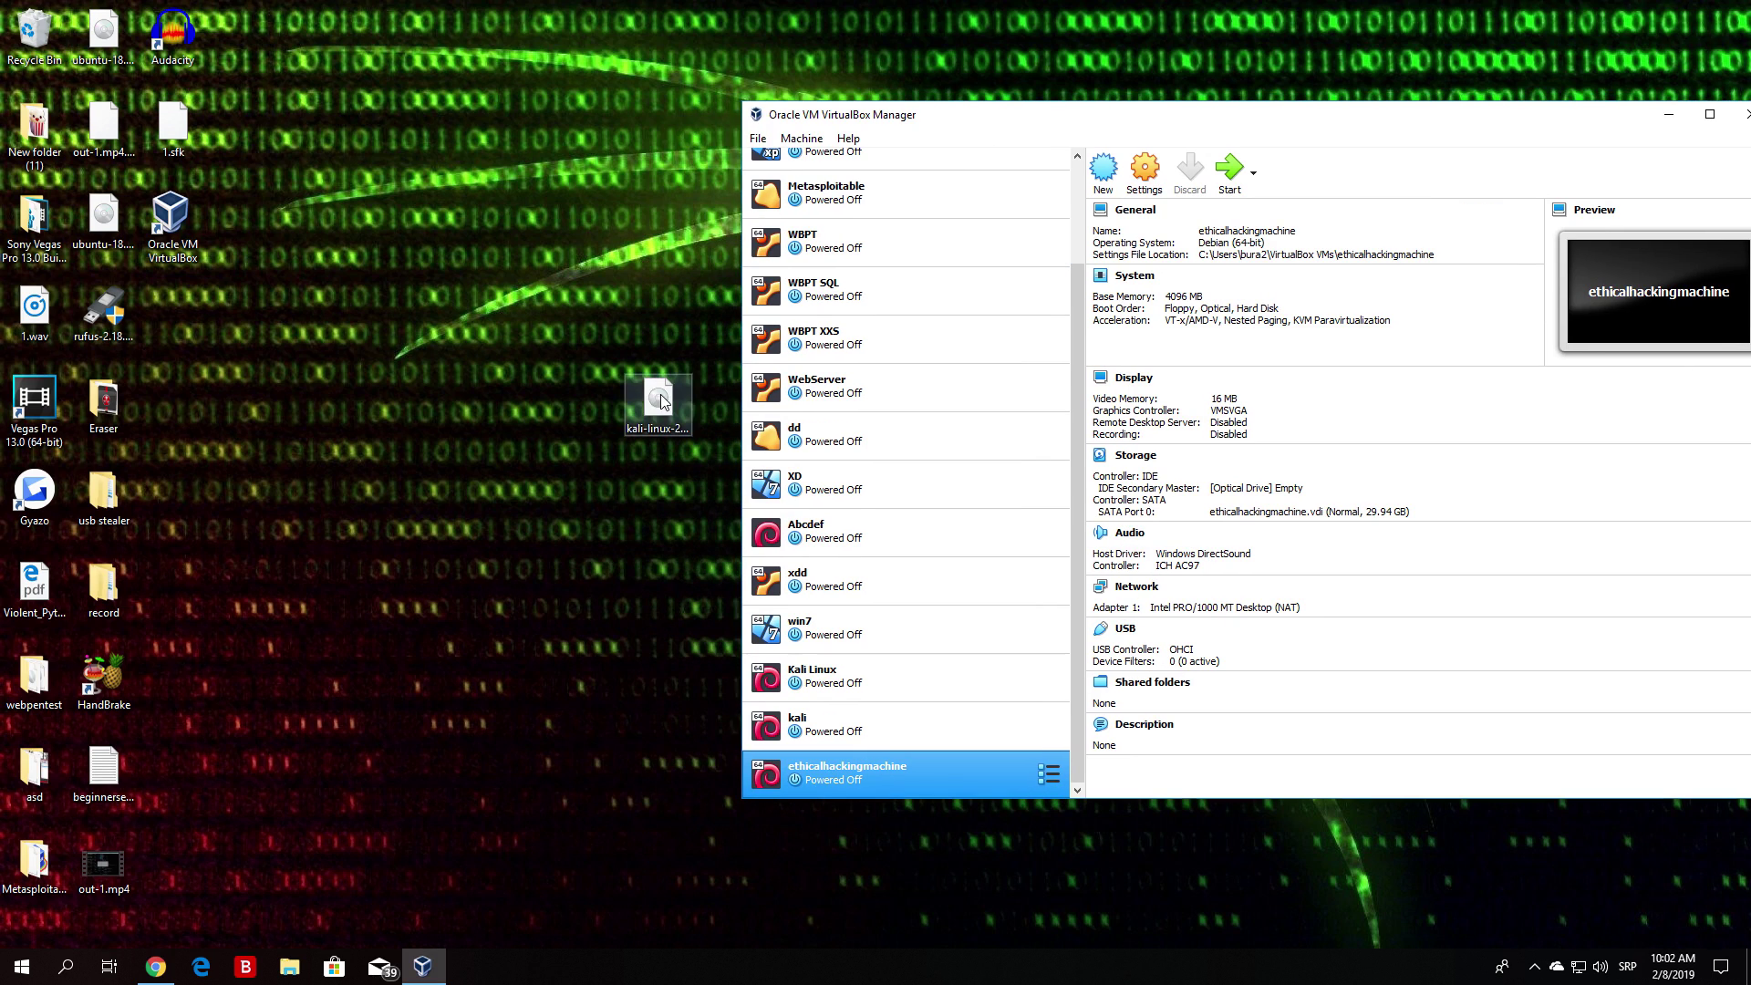
pyautogui.moveTo(658, 401); pyautogui.dragTo(520, 493)
pyautogui.press('F2')
pyautogui.moveTo(614, 637); pyautogui.dragTo(416, 359)
pyautogui.click(445, 255)
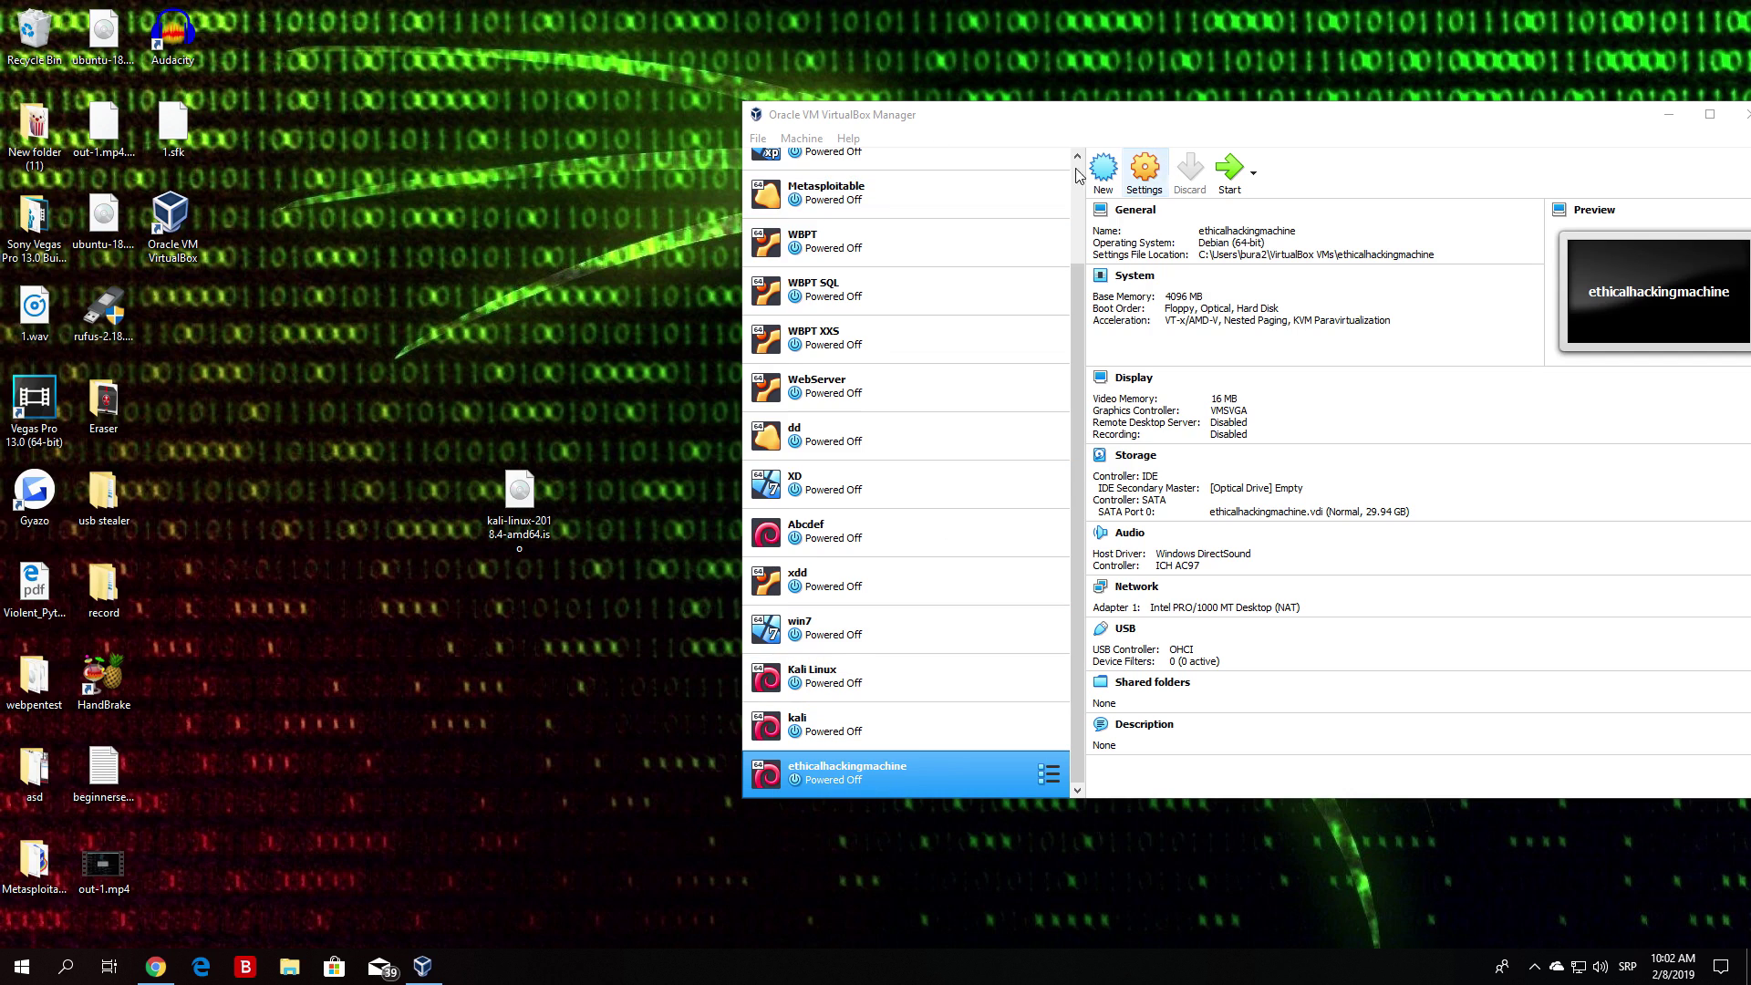
# - Open the settings of ethicalhackingmachine and review its advanced, description and disk encryption options and the System motherboard options
pyautogui.click(782, 725)
pyautogui.click(773, 770)
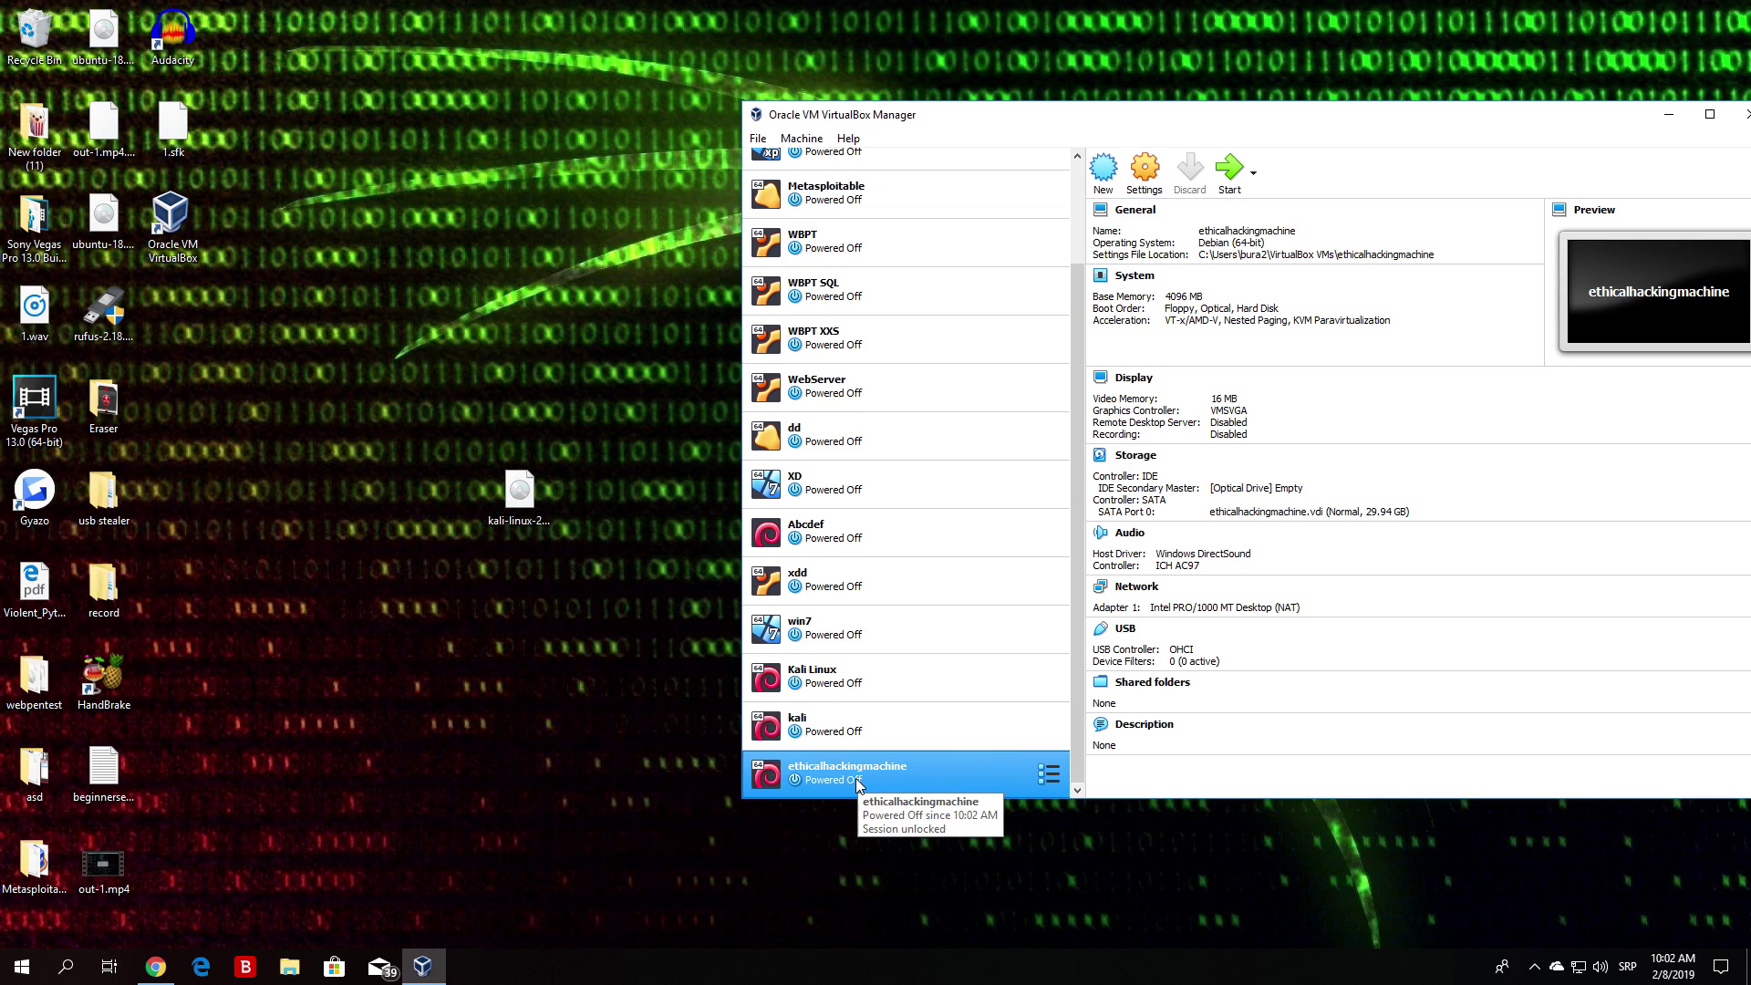
pyautogui.click(1142, 185)
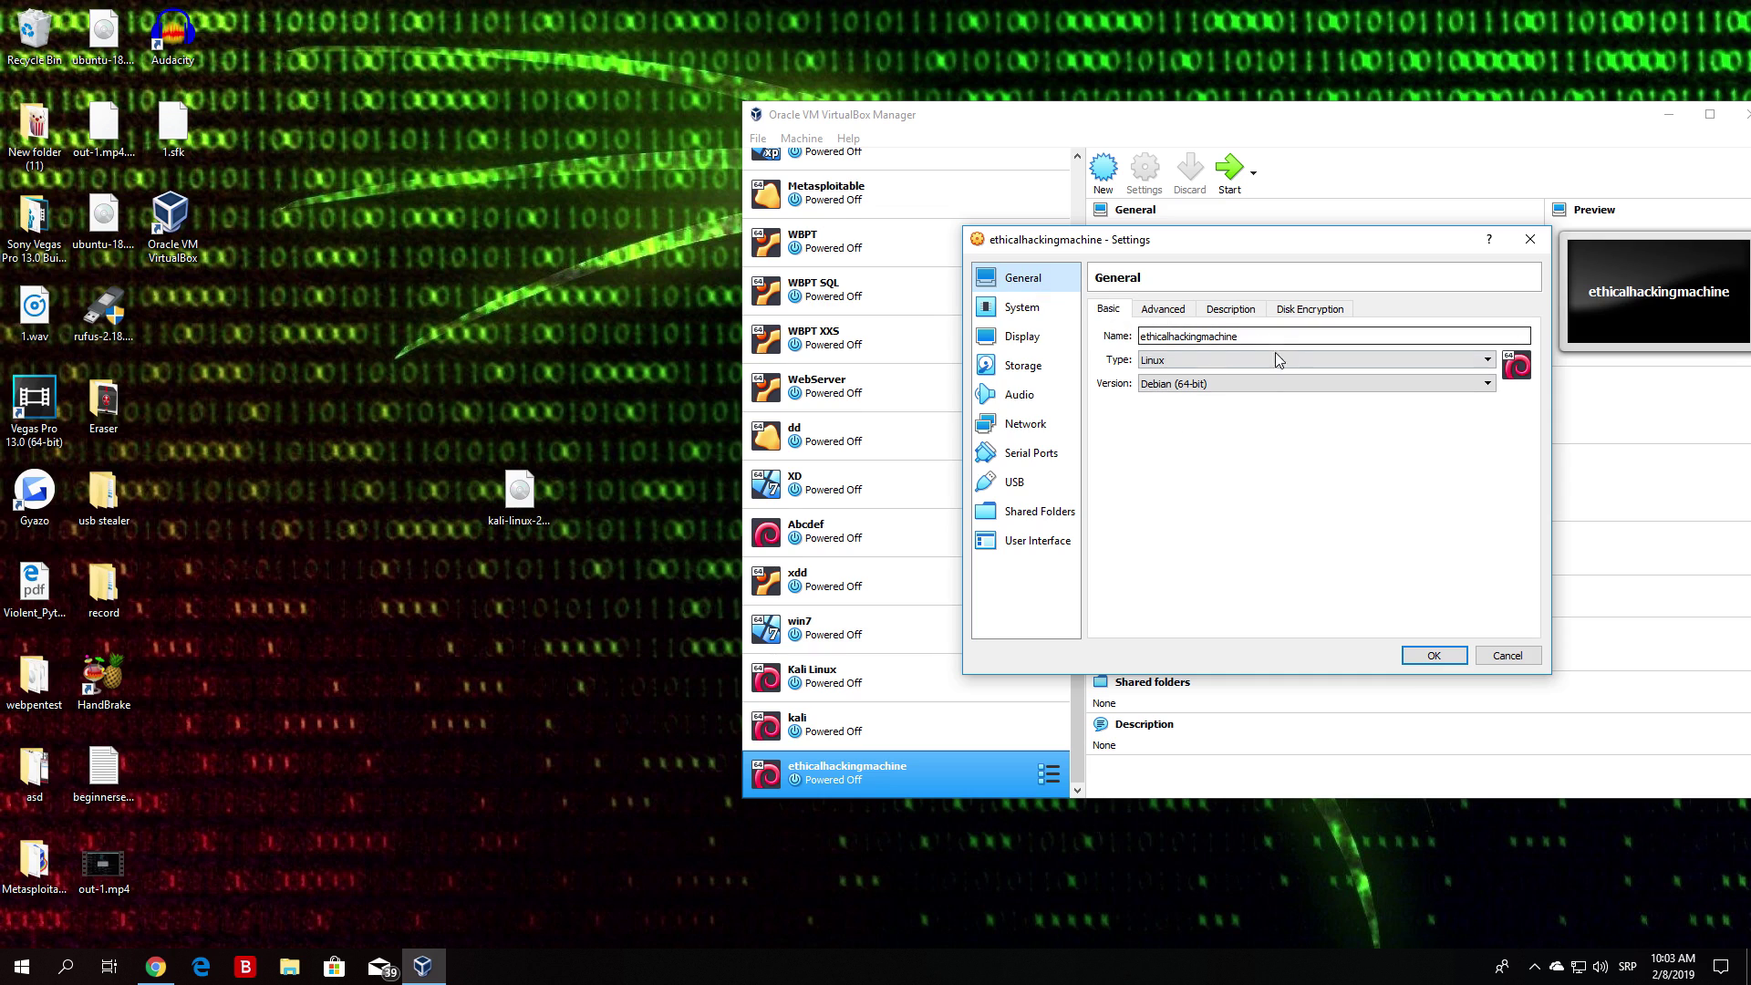
pyautogui.click(1171, 316)
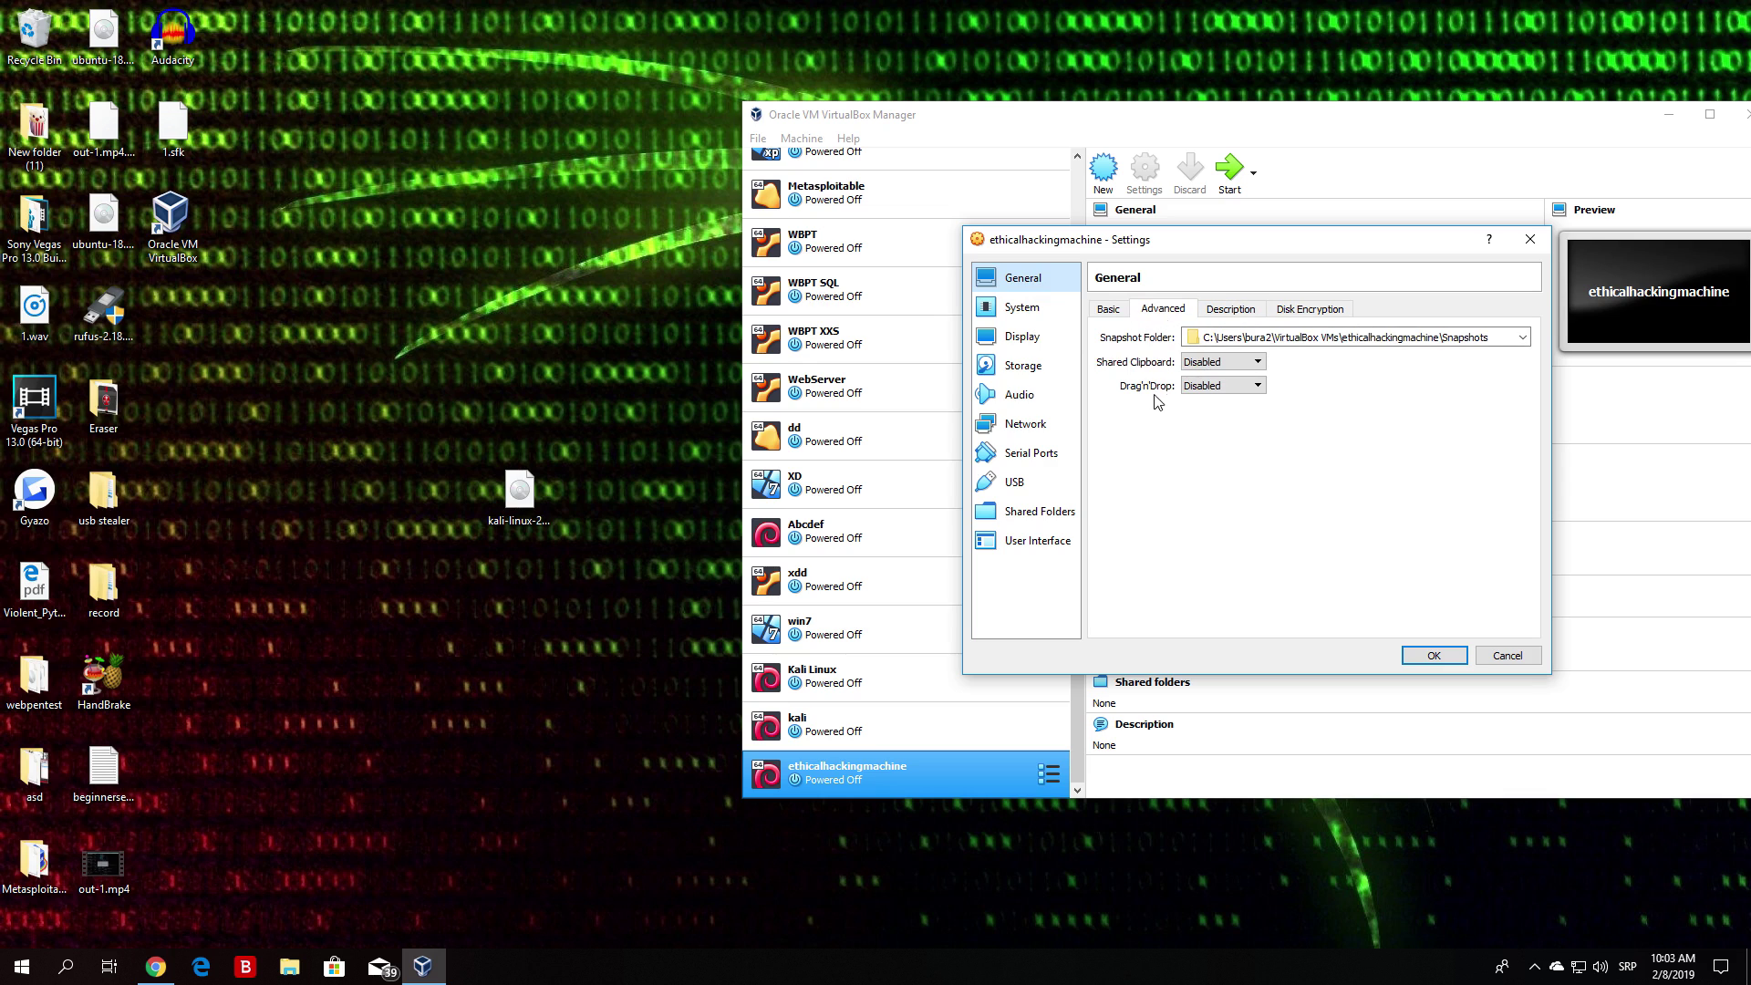
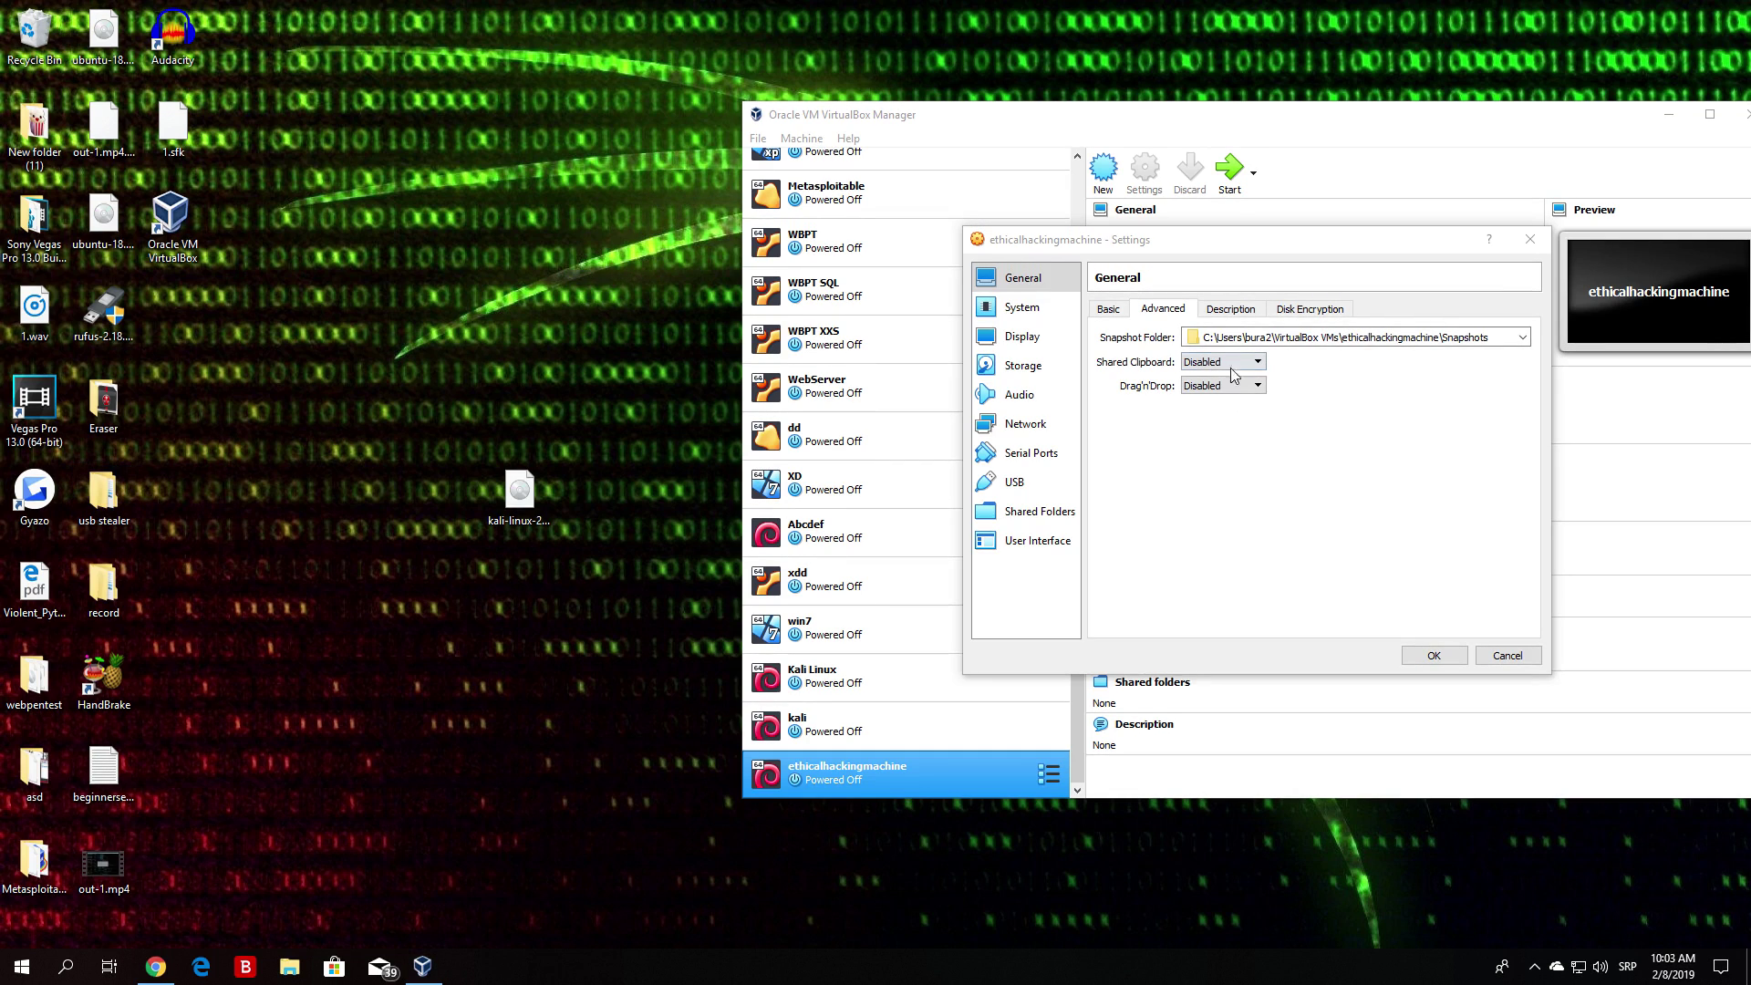
pyautogui.click(1242, 307)
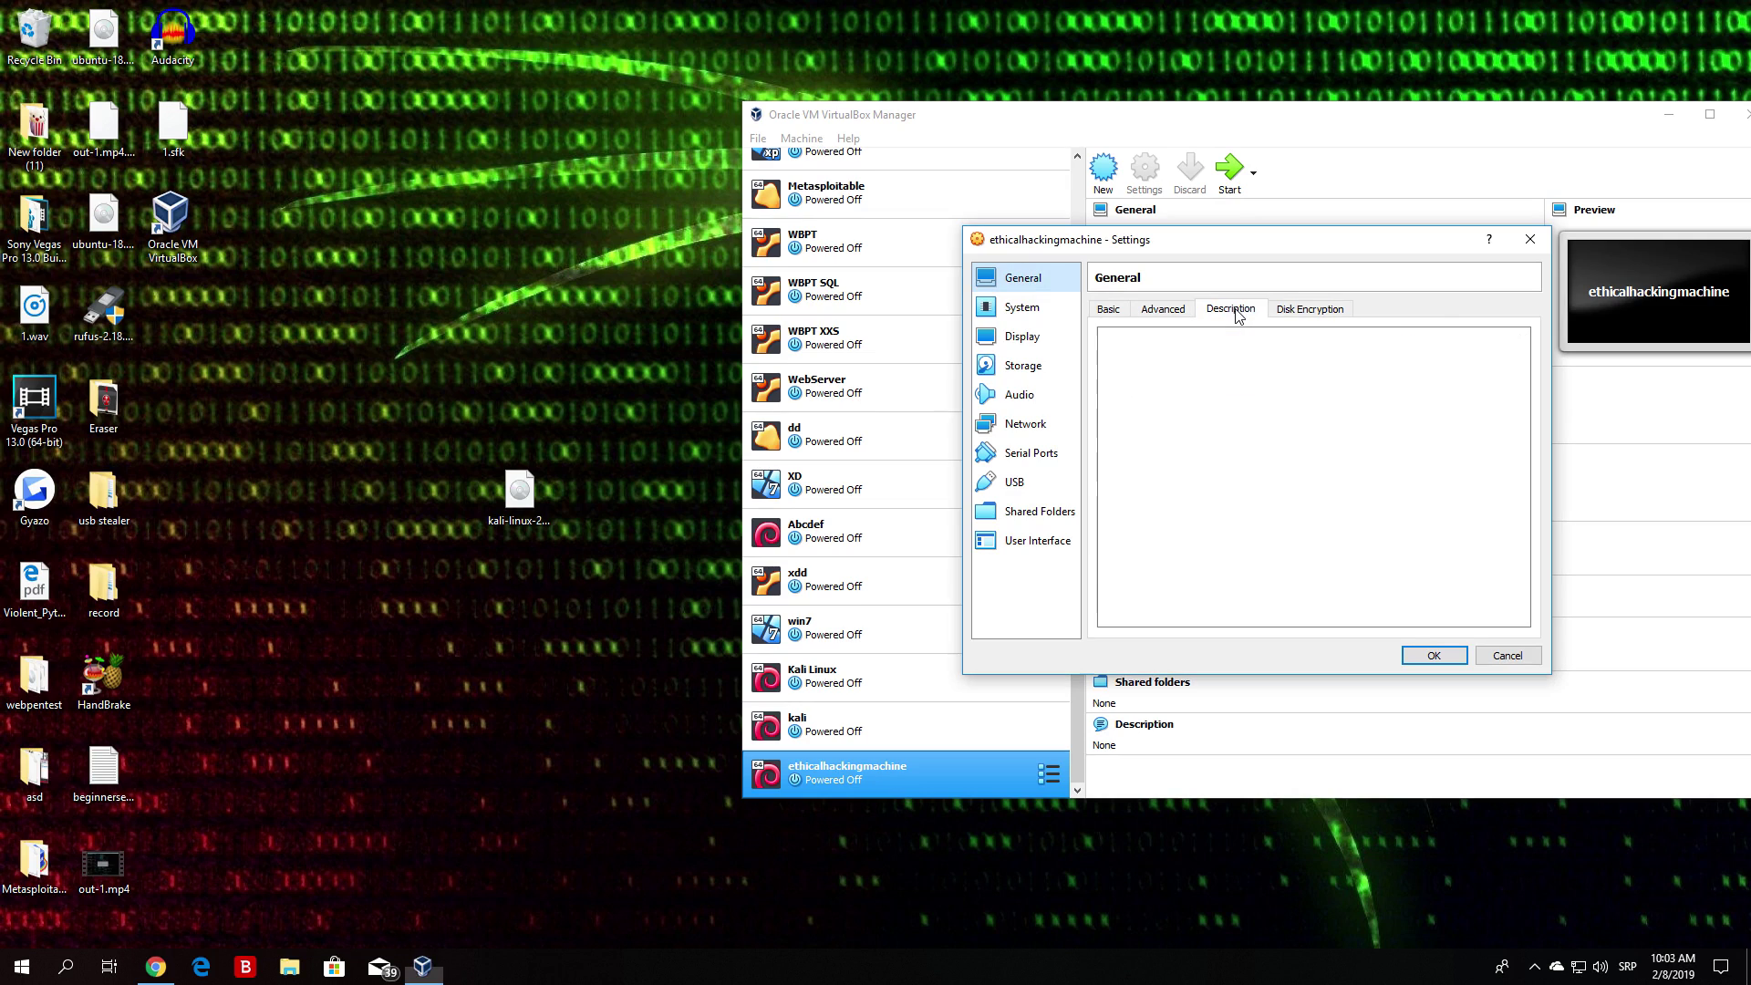
pyautogui.click(1321, 309)
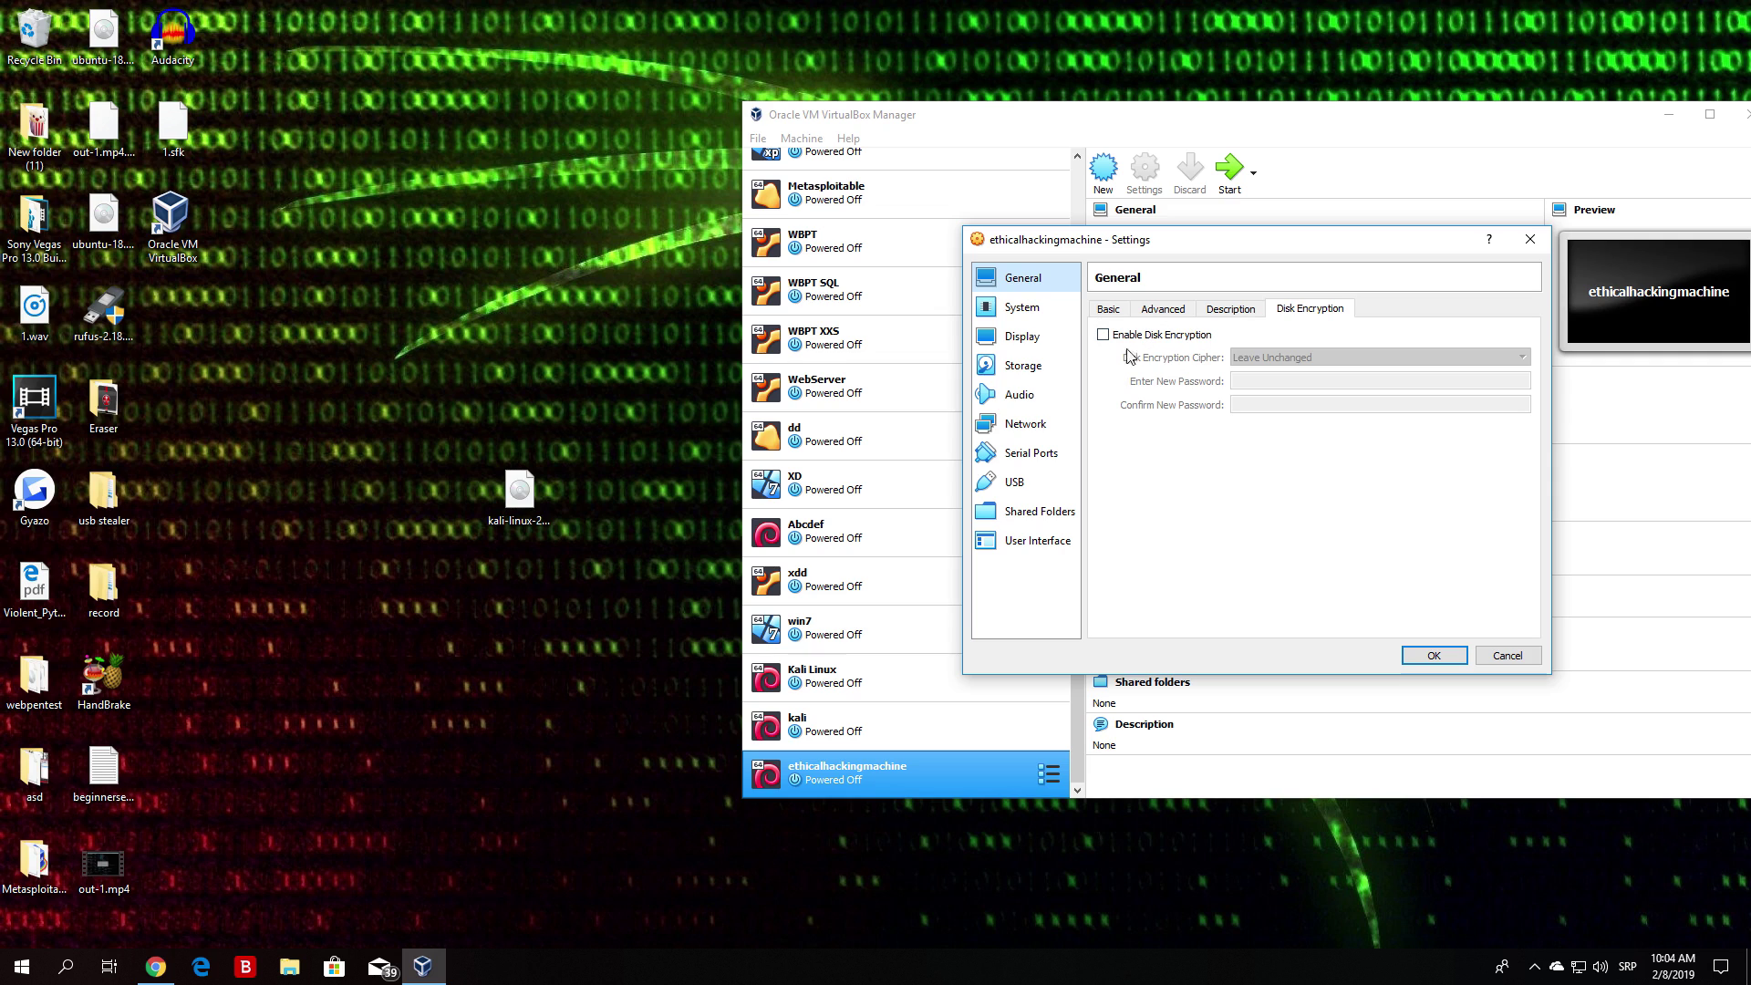
pyautogui.click(1023, 309)
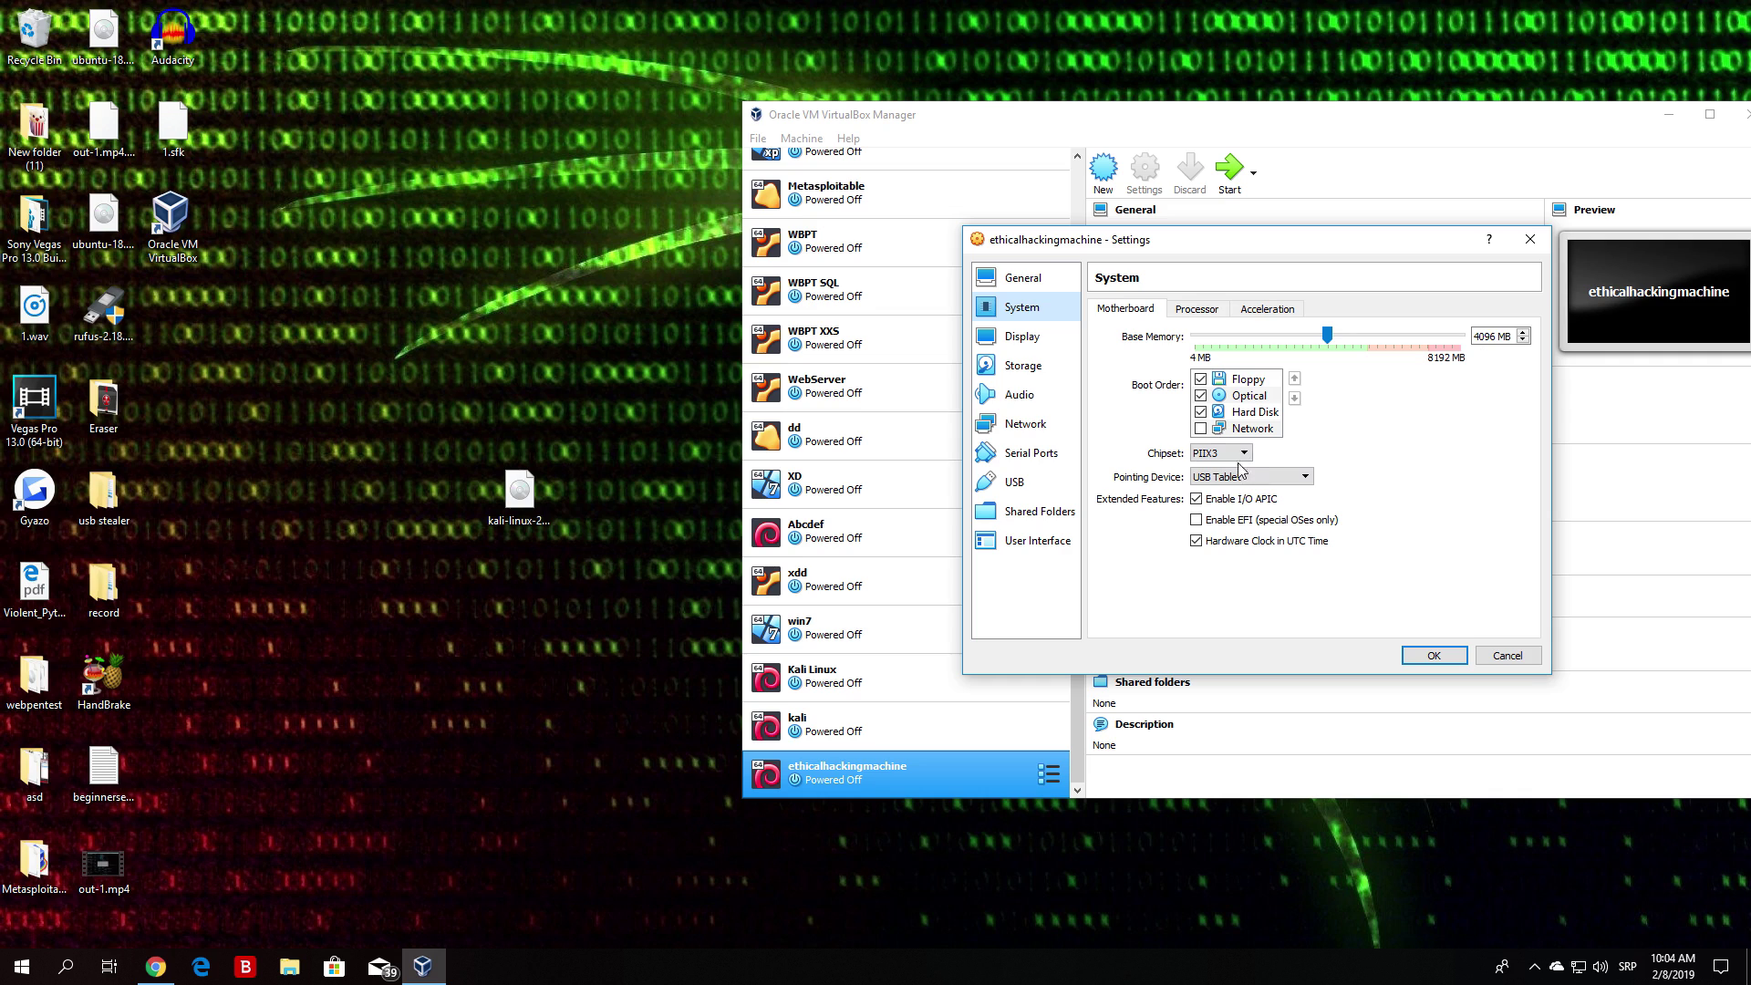
# - Try two processors and a 53% execution cap in the machine's processor settings, then return to one processor and 100%
pyautogui.click(1195, 315)
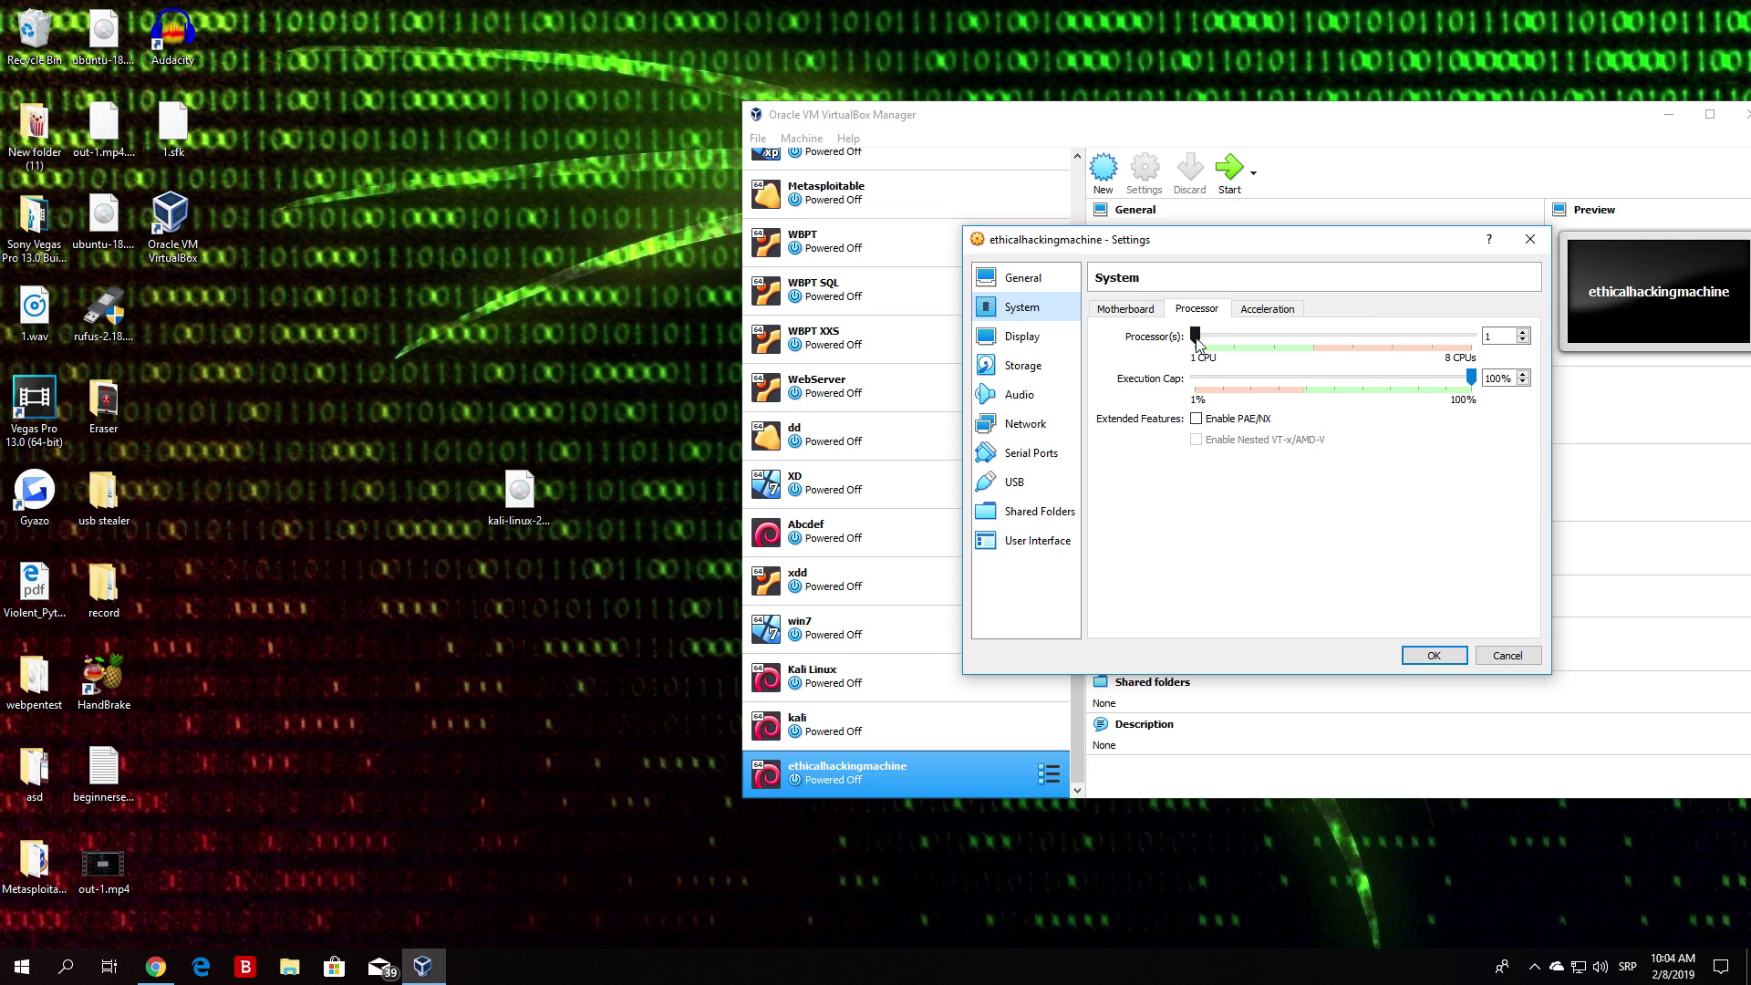
pyautogui.moveTo(1198, 336); pyautogui.dragTo(1219, 335)
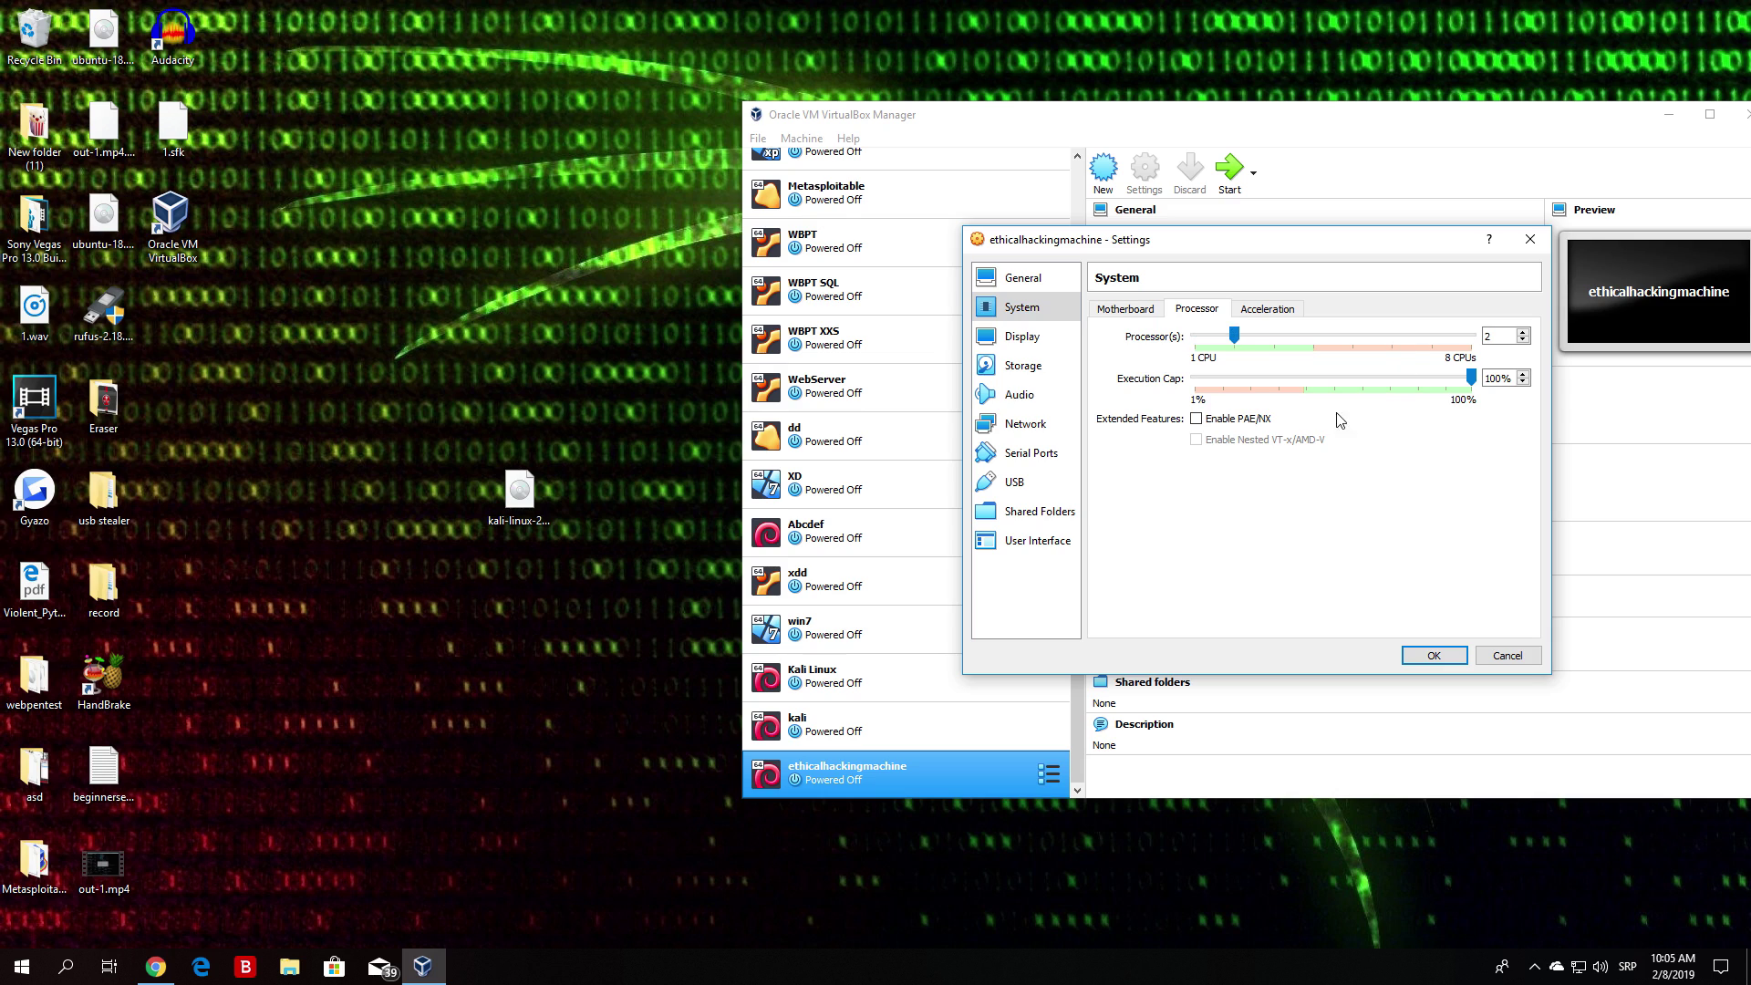
pyautogui.click(1471, 379)
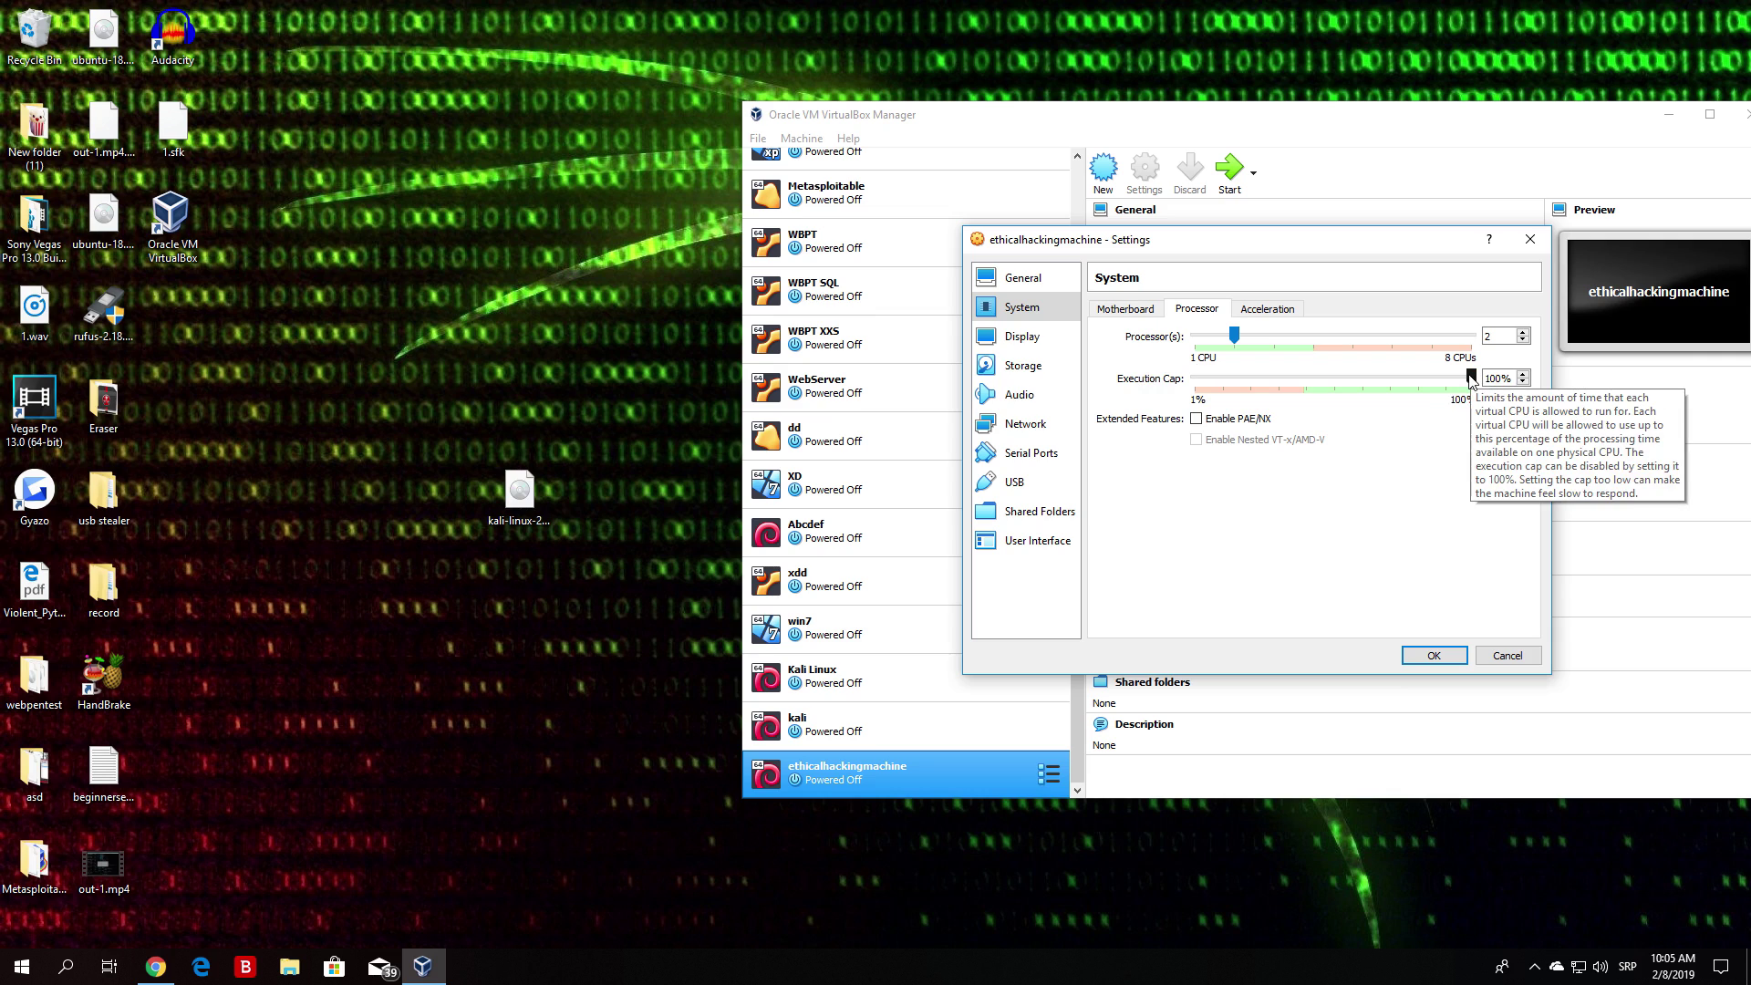
pyautogui.moveTo(1470, 379); pyautogui.dragTo(1340, 378)
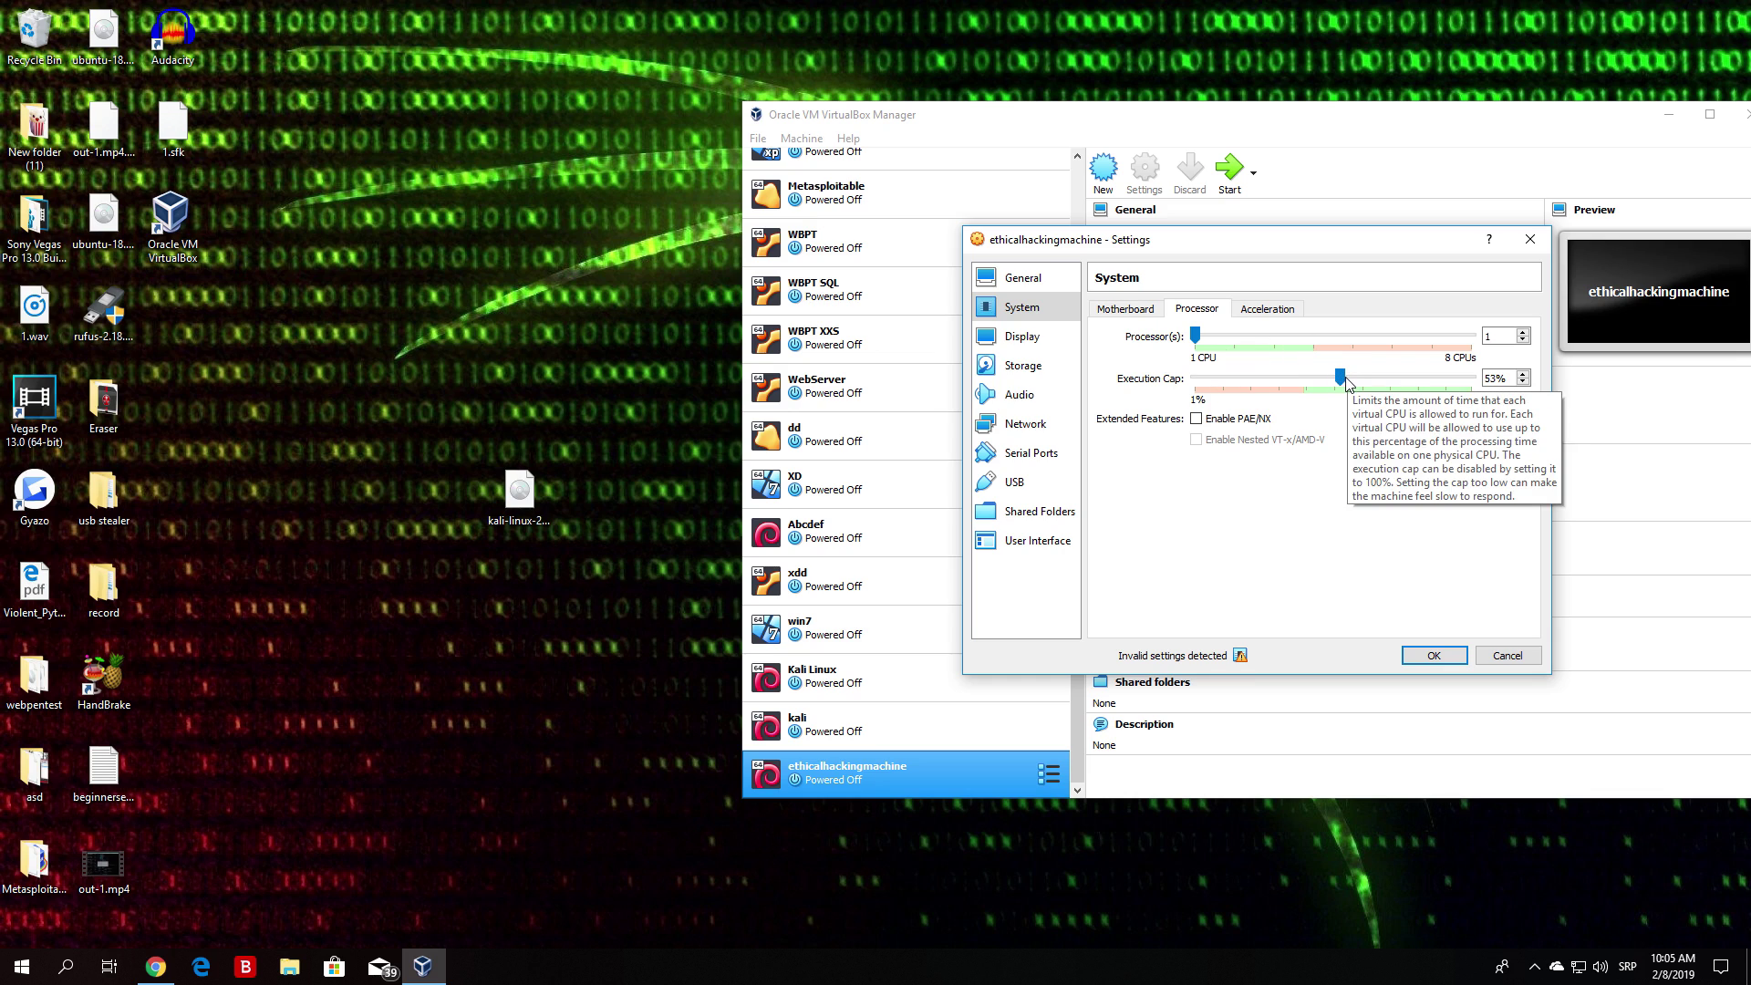
pyautogui.moveTo(1344, 383); pyautogui.dragTo(1474, 383)
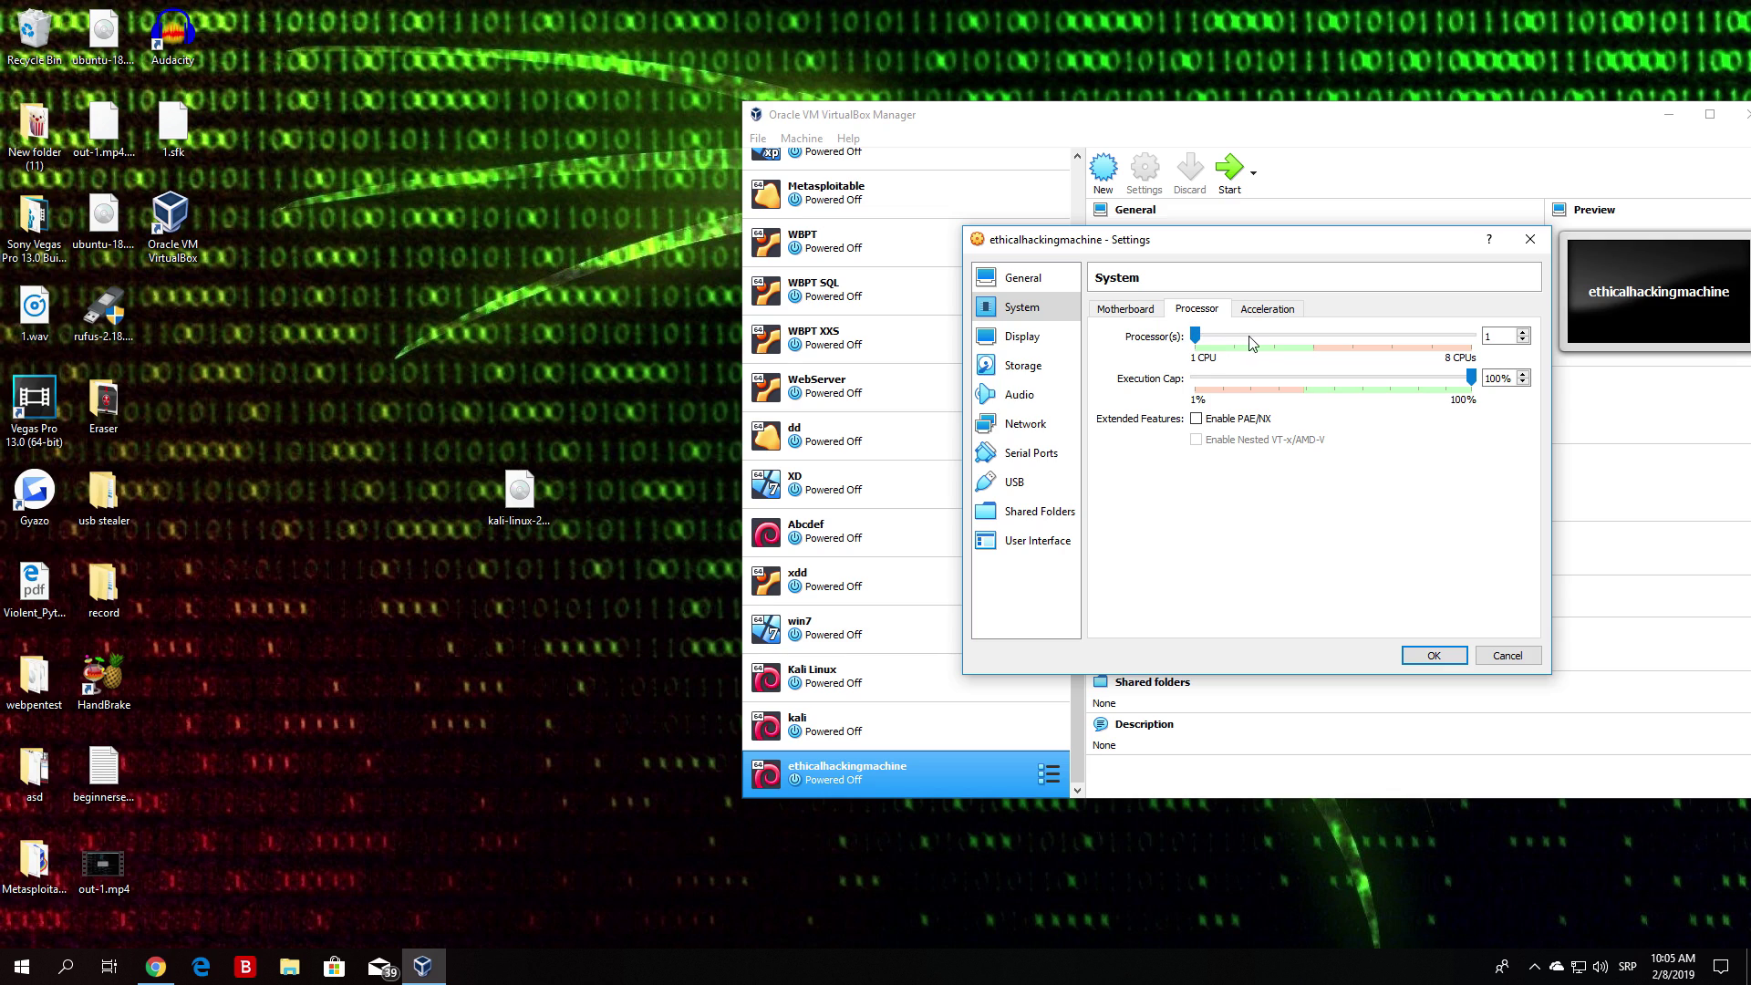
# - Set the machine's processor count to 2 and check its display settings
pyautogui.moveTo(1195, 336); pyautogui.dragTo(1231, 336)
pyautogui.click(1022, 345)
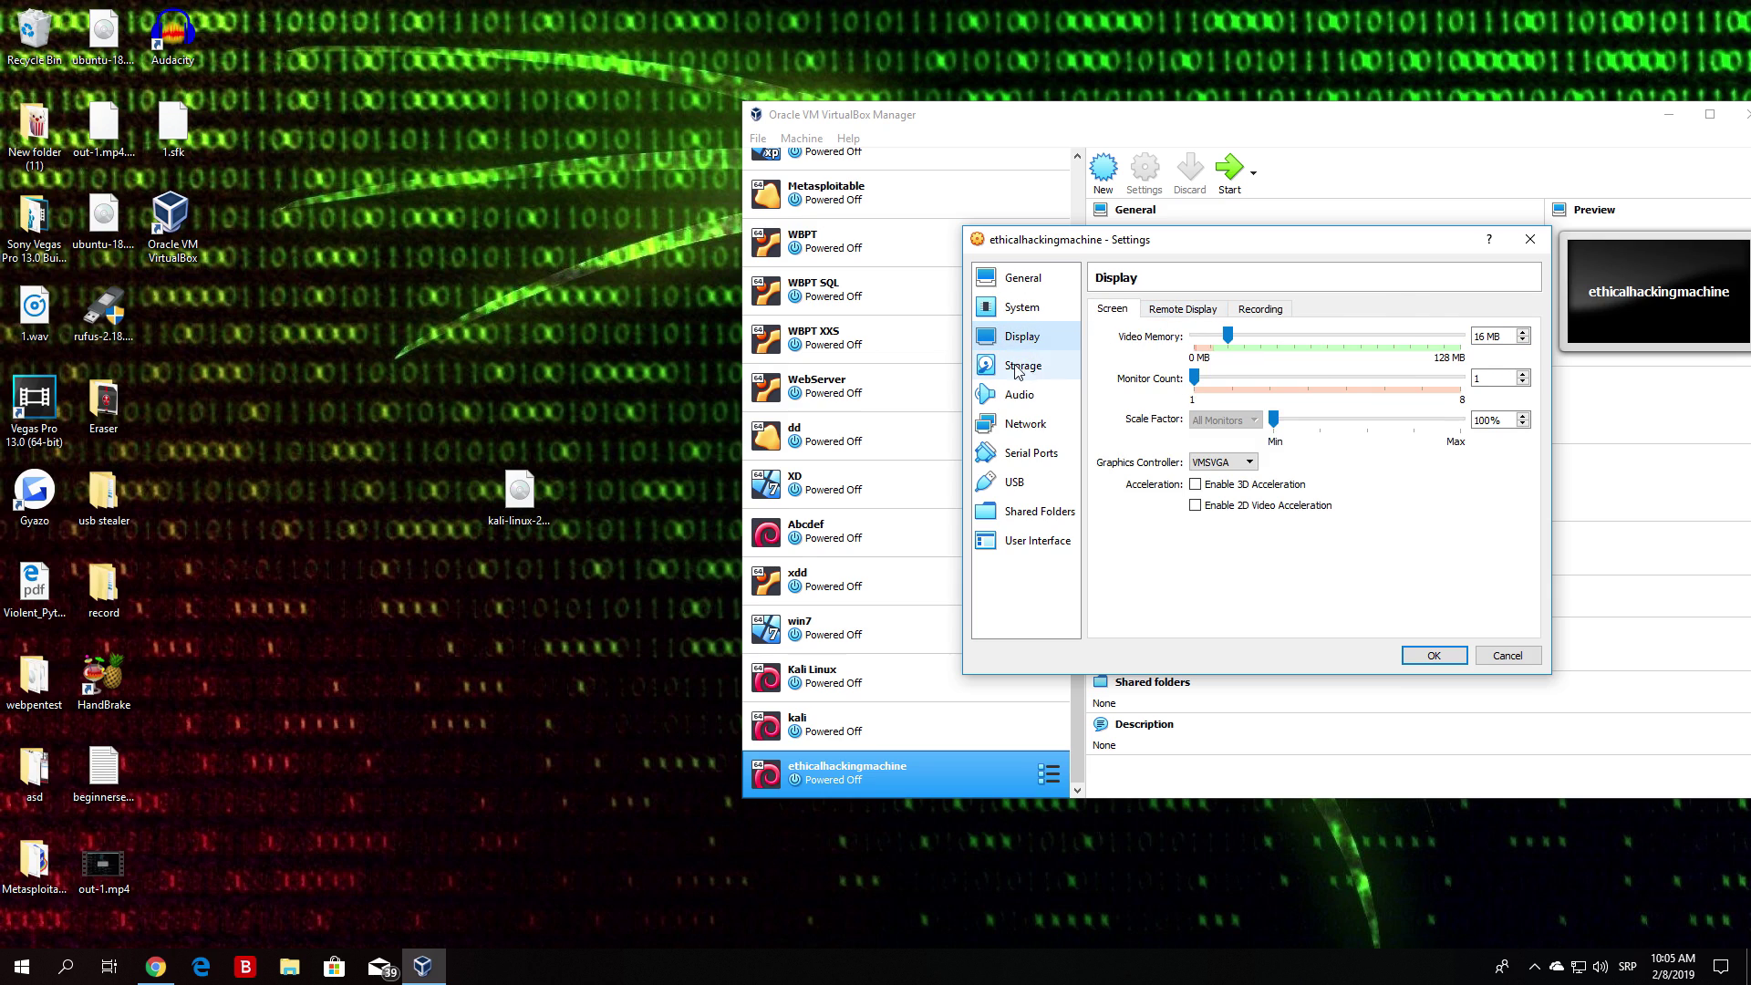
# - Remove the empty optical drive from the IDE controller in the machine's storage settings
pyautogui.click(1015, 369)
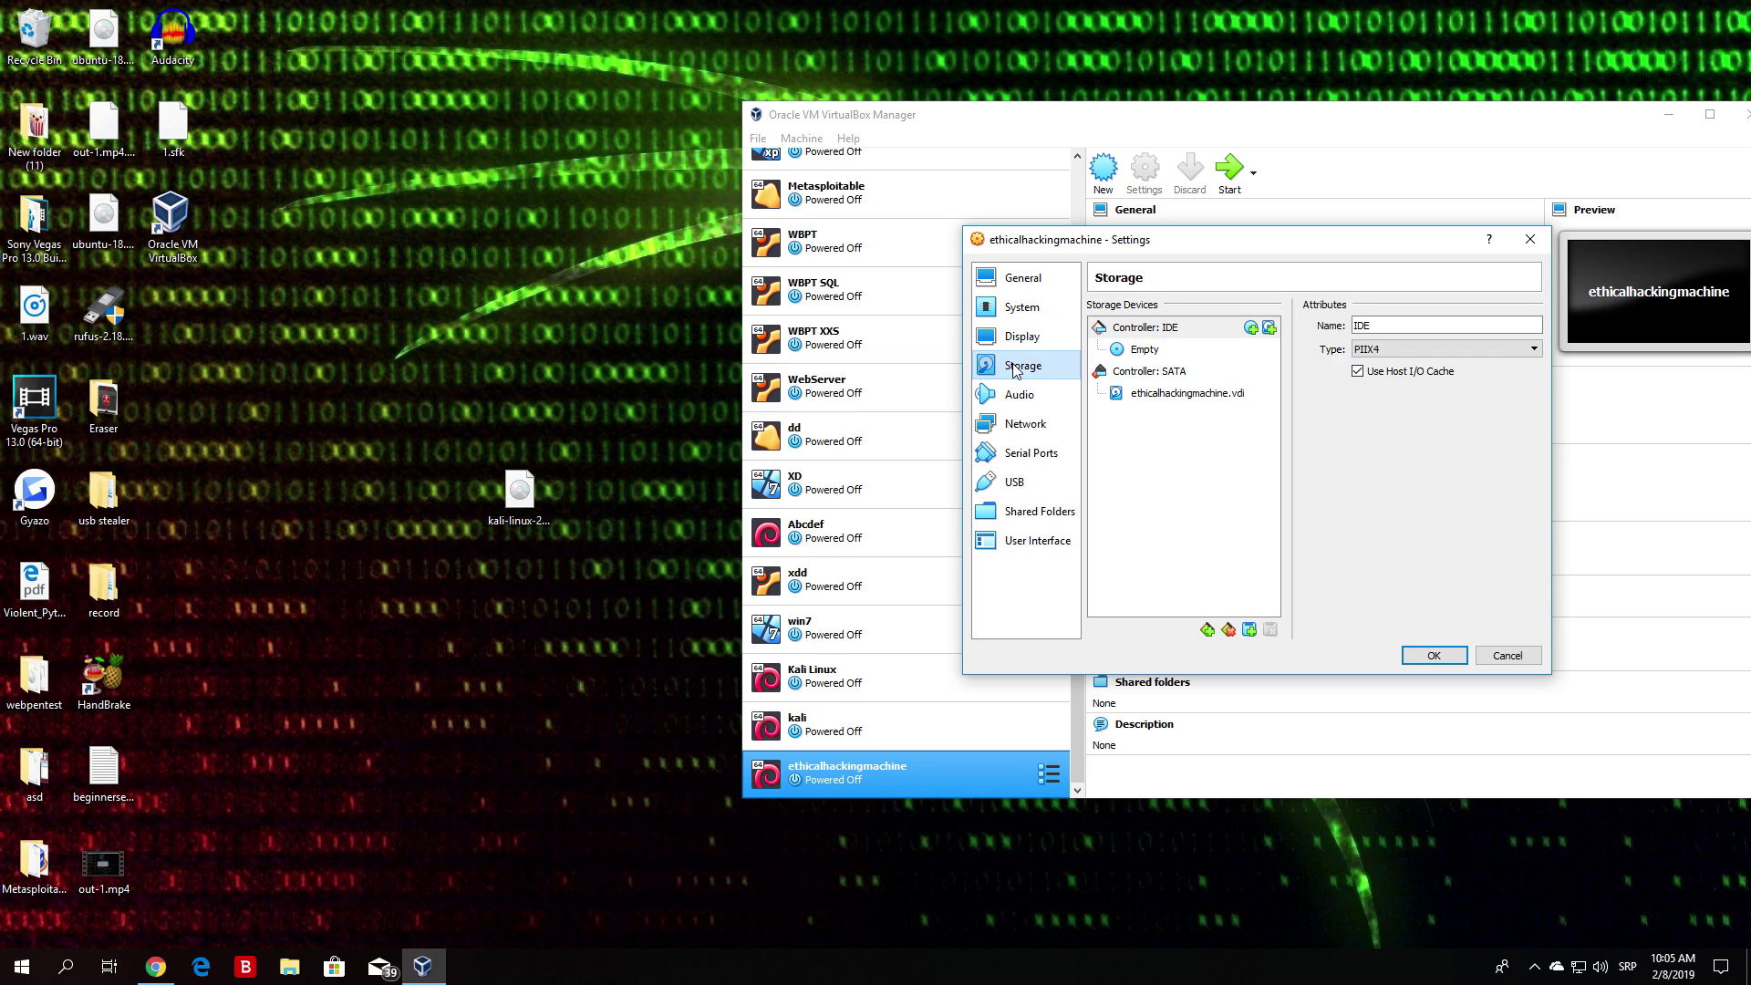
pyautogui.click(515, 497)
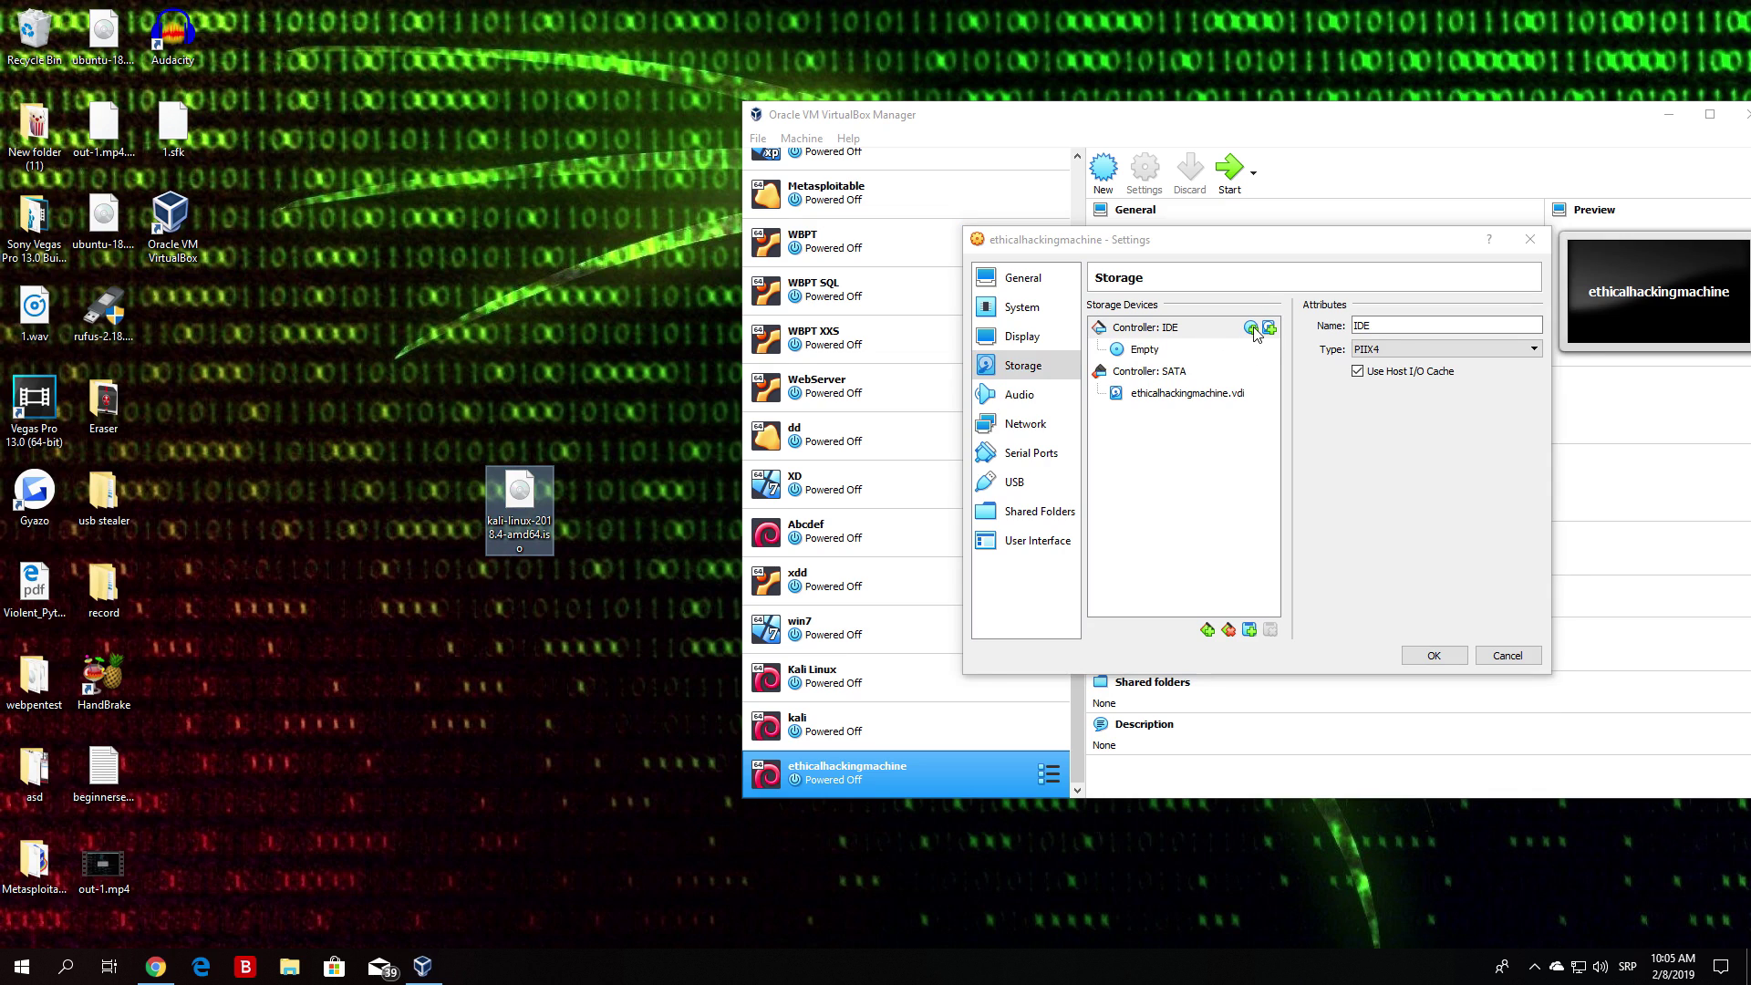
pyautogui.click(1152, 354)
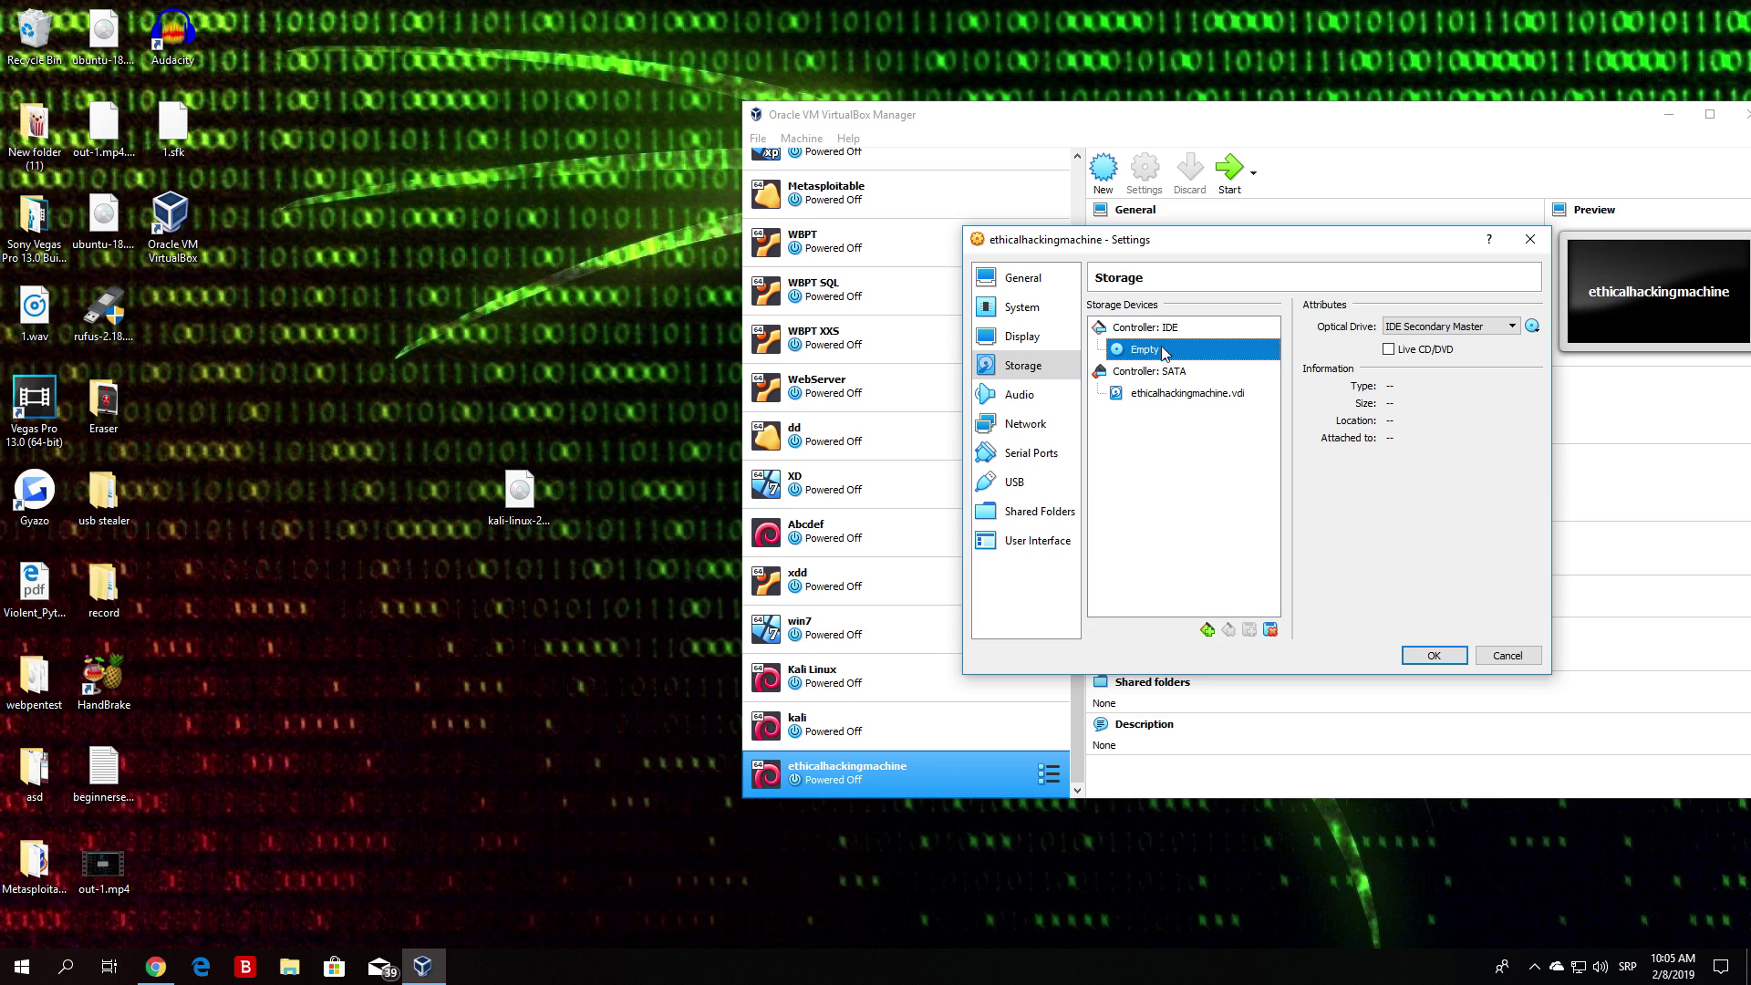
pyautogui.rightClick(1148, 349)
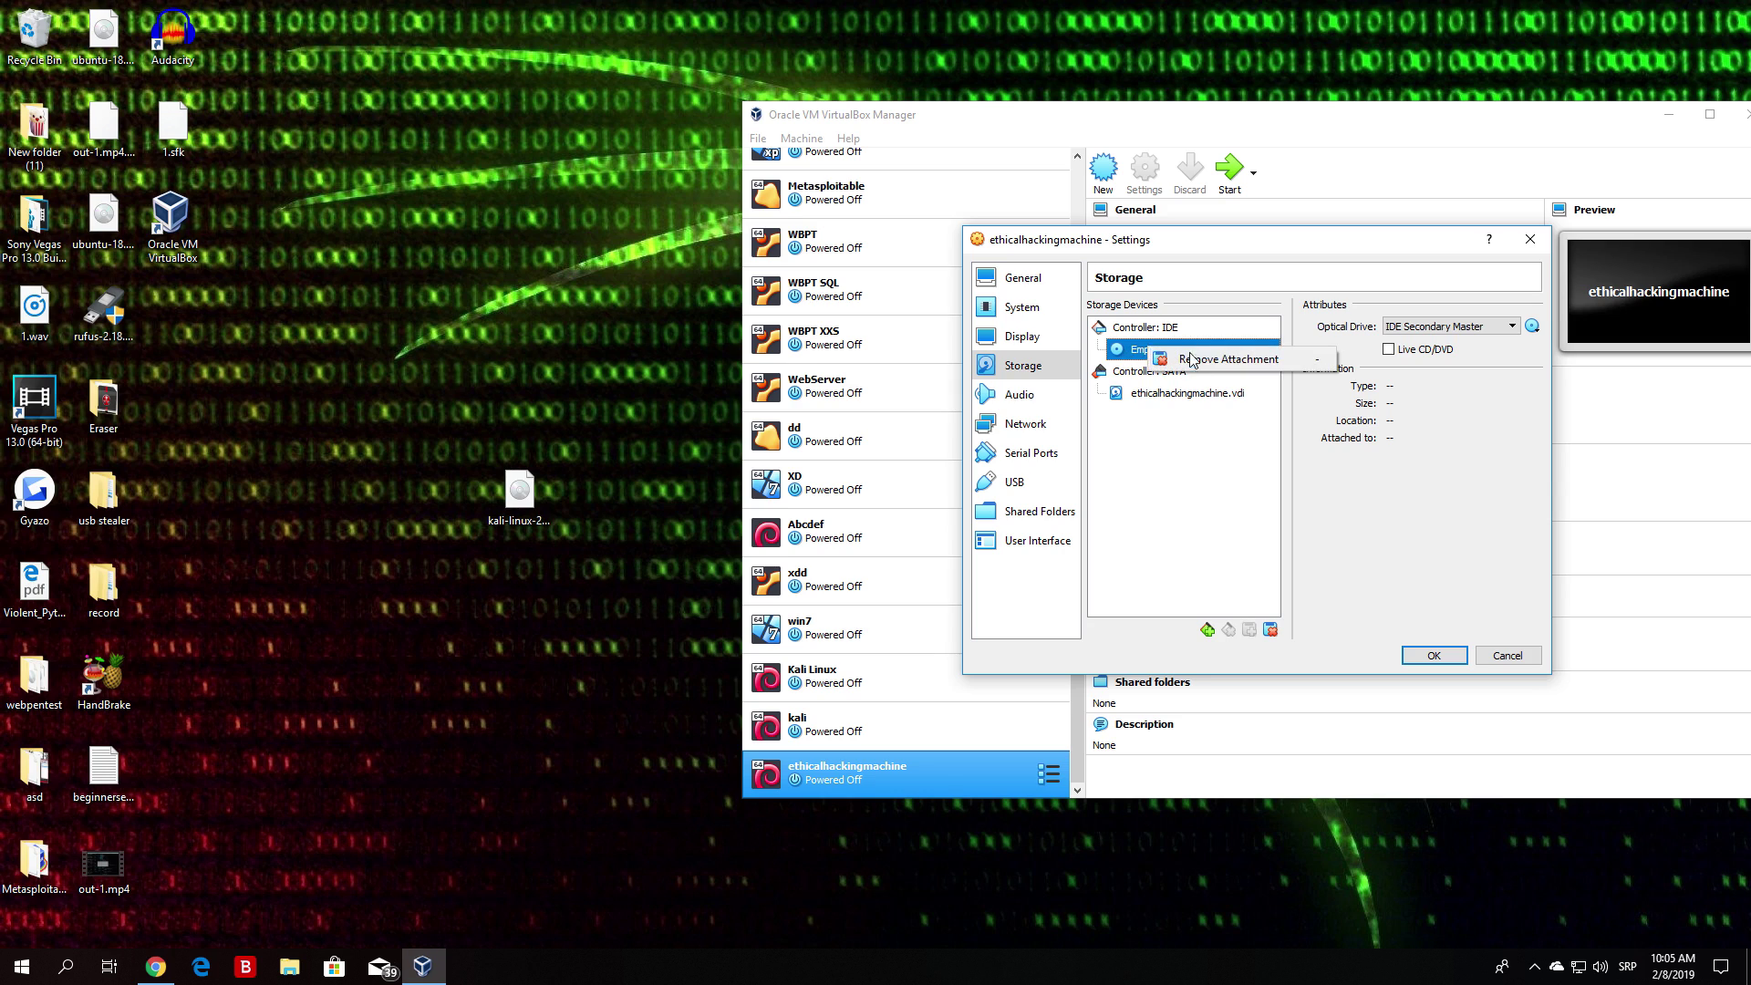
pyautogui.click(1218, 359)
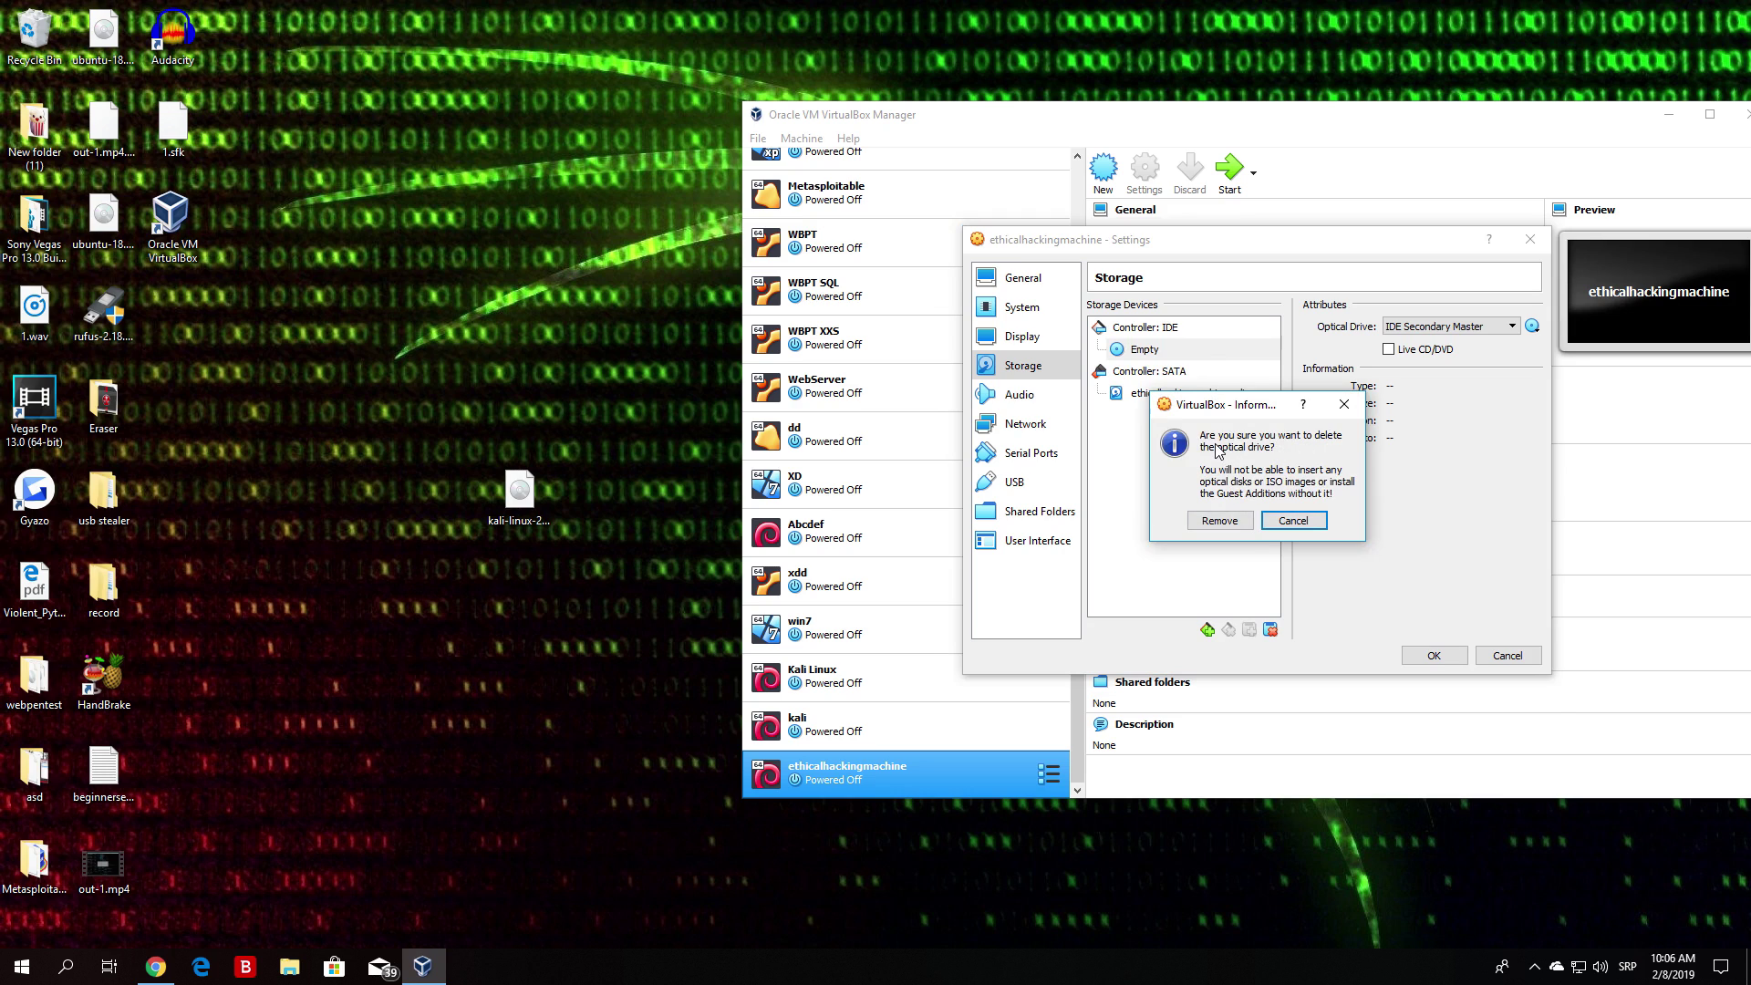
pyautogui.click(1229, 526)
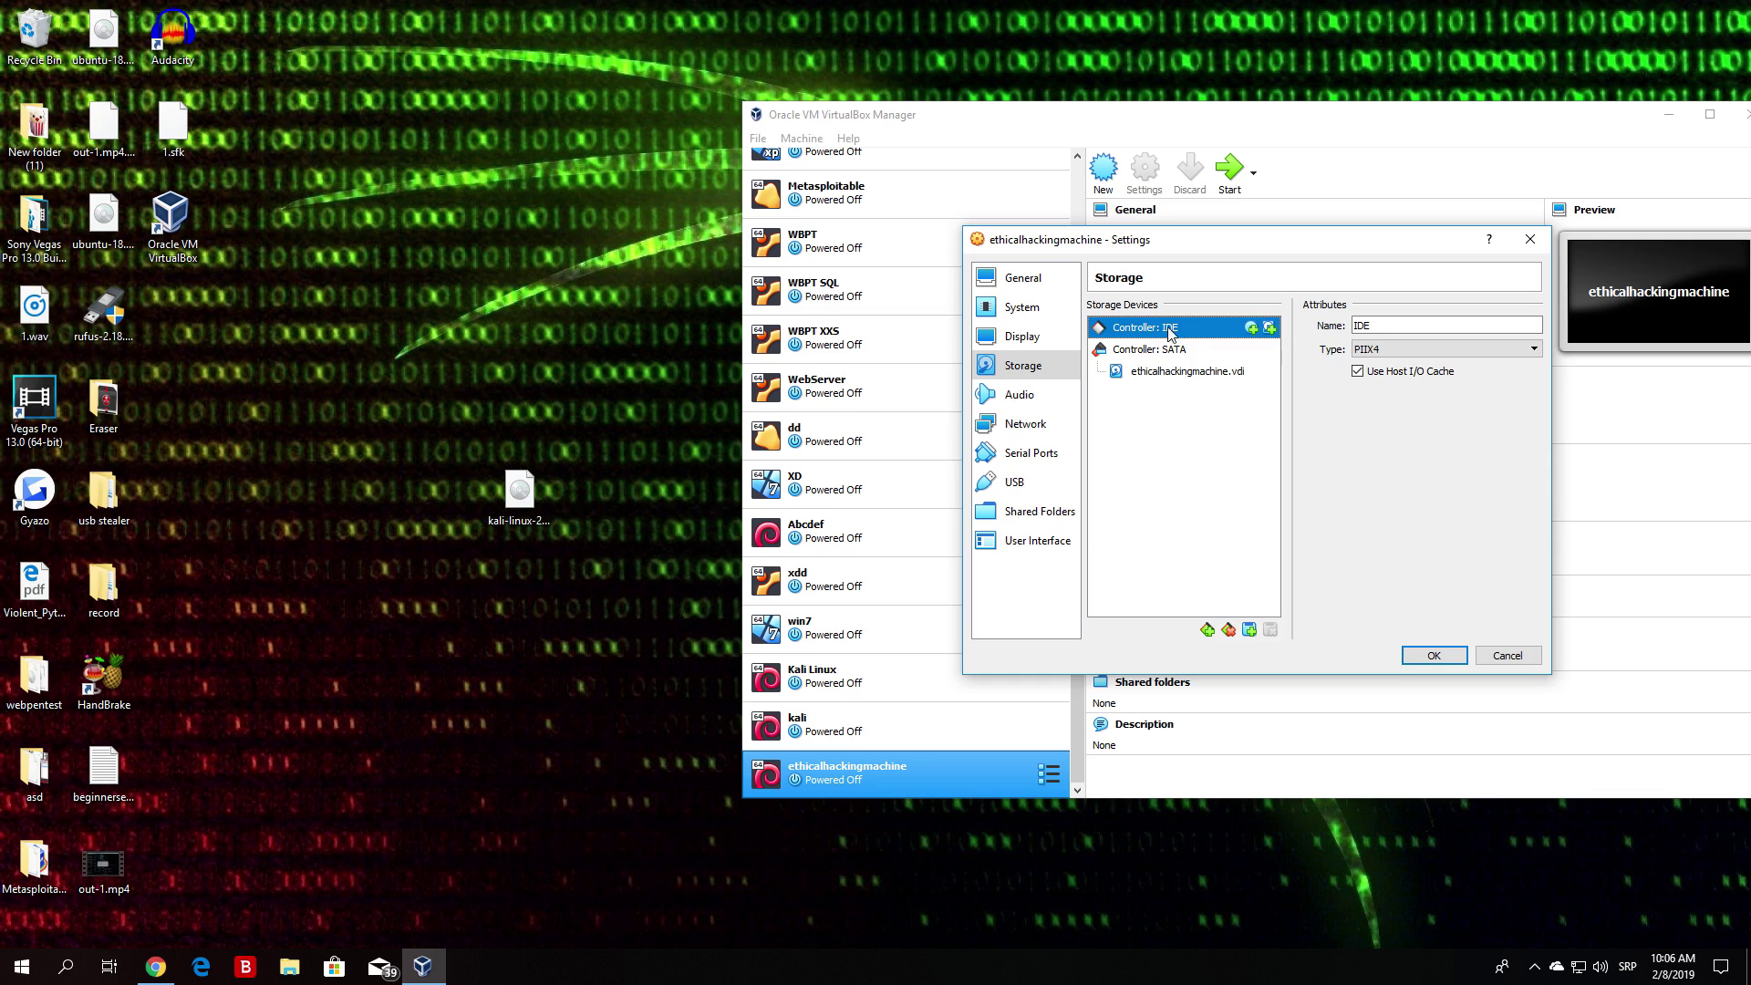
# - Add an optical drive to the IDE controller with kali-linux-2018.4-amd64.iso as its disk image
pyautogui.click(1252, 329)
pyautogui.click(1270, 521)
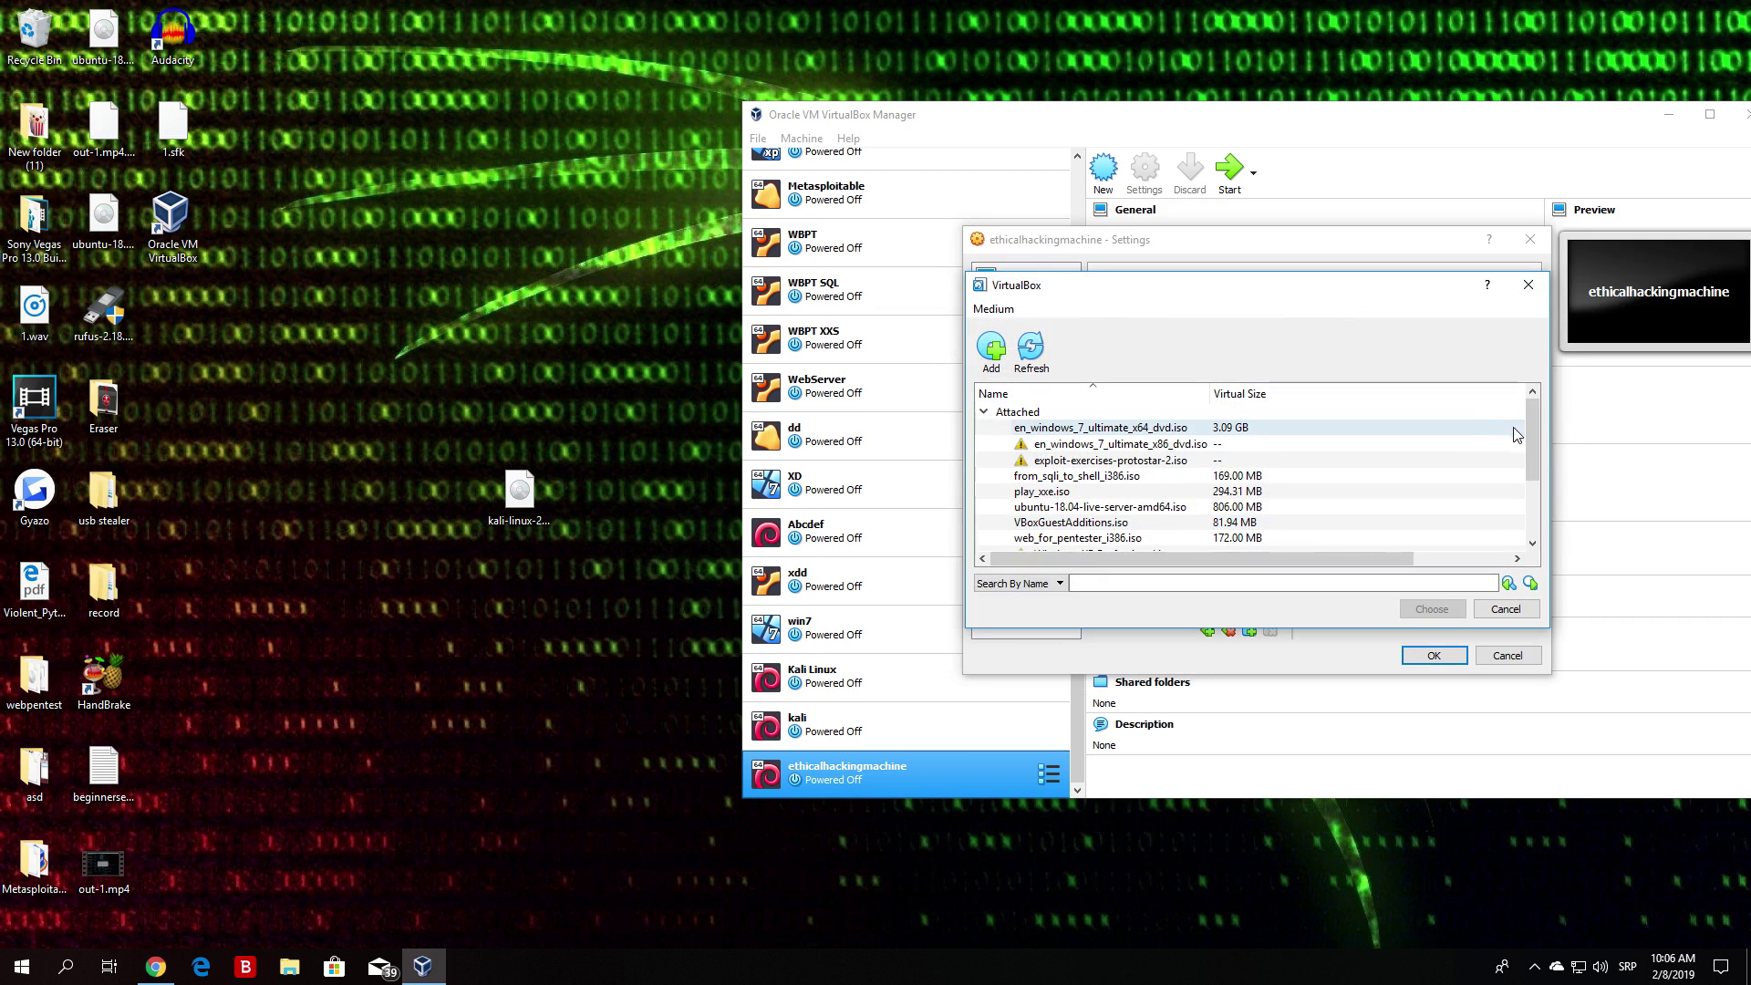
pyautogui.moveTo(1529, 431)
pyautogui.mouseDown()
pyautogui.moveTo(1533, 492)
pyautogui.moveTo(1531, 429)
pyautogui.moveTo(1531, 465)
pyautogui.mouseUp()
pyautogui.click(504, 495)
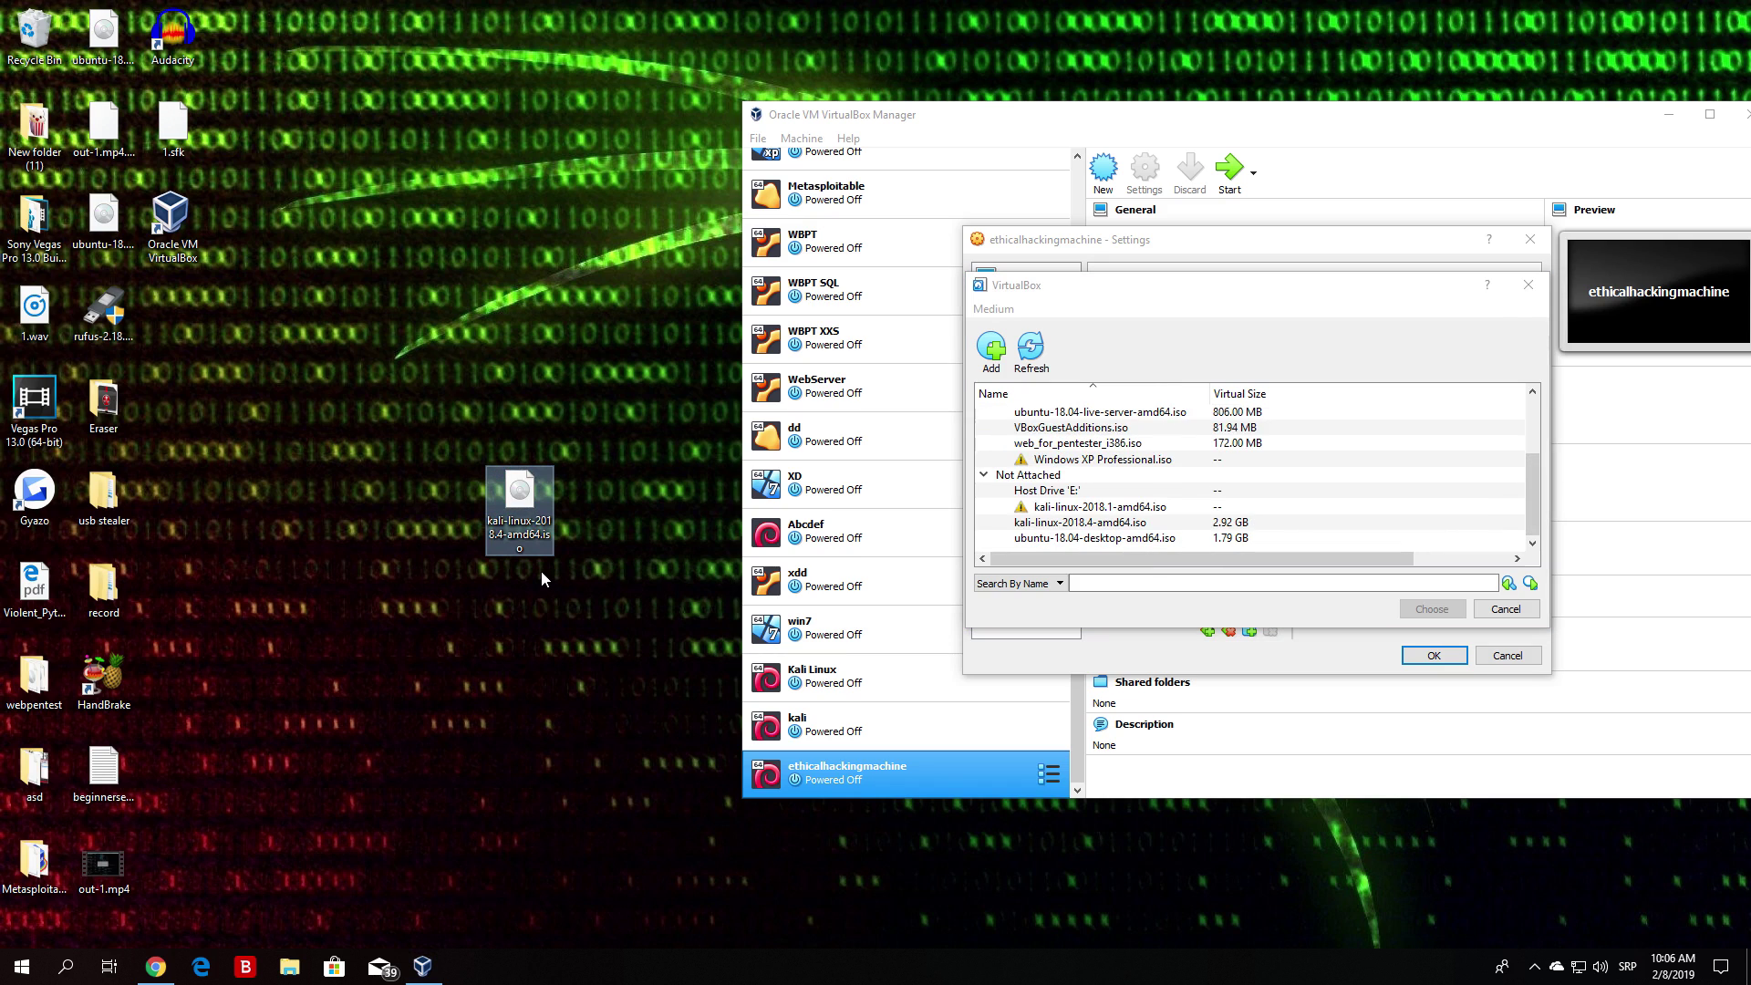
pyautogui.click(1076, 524)
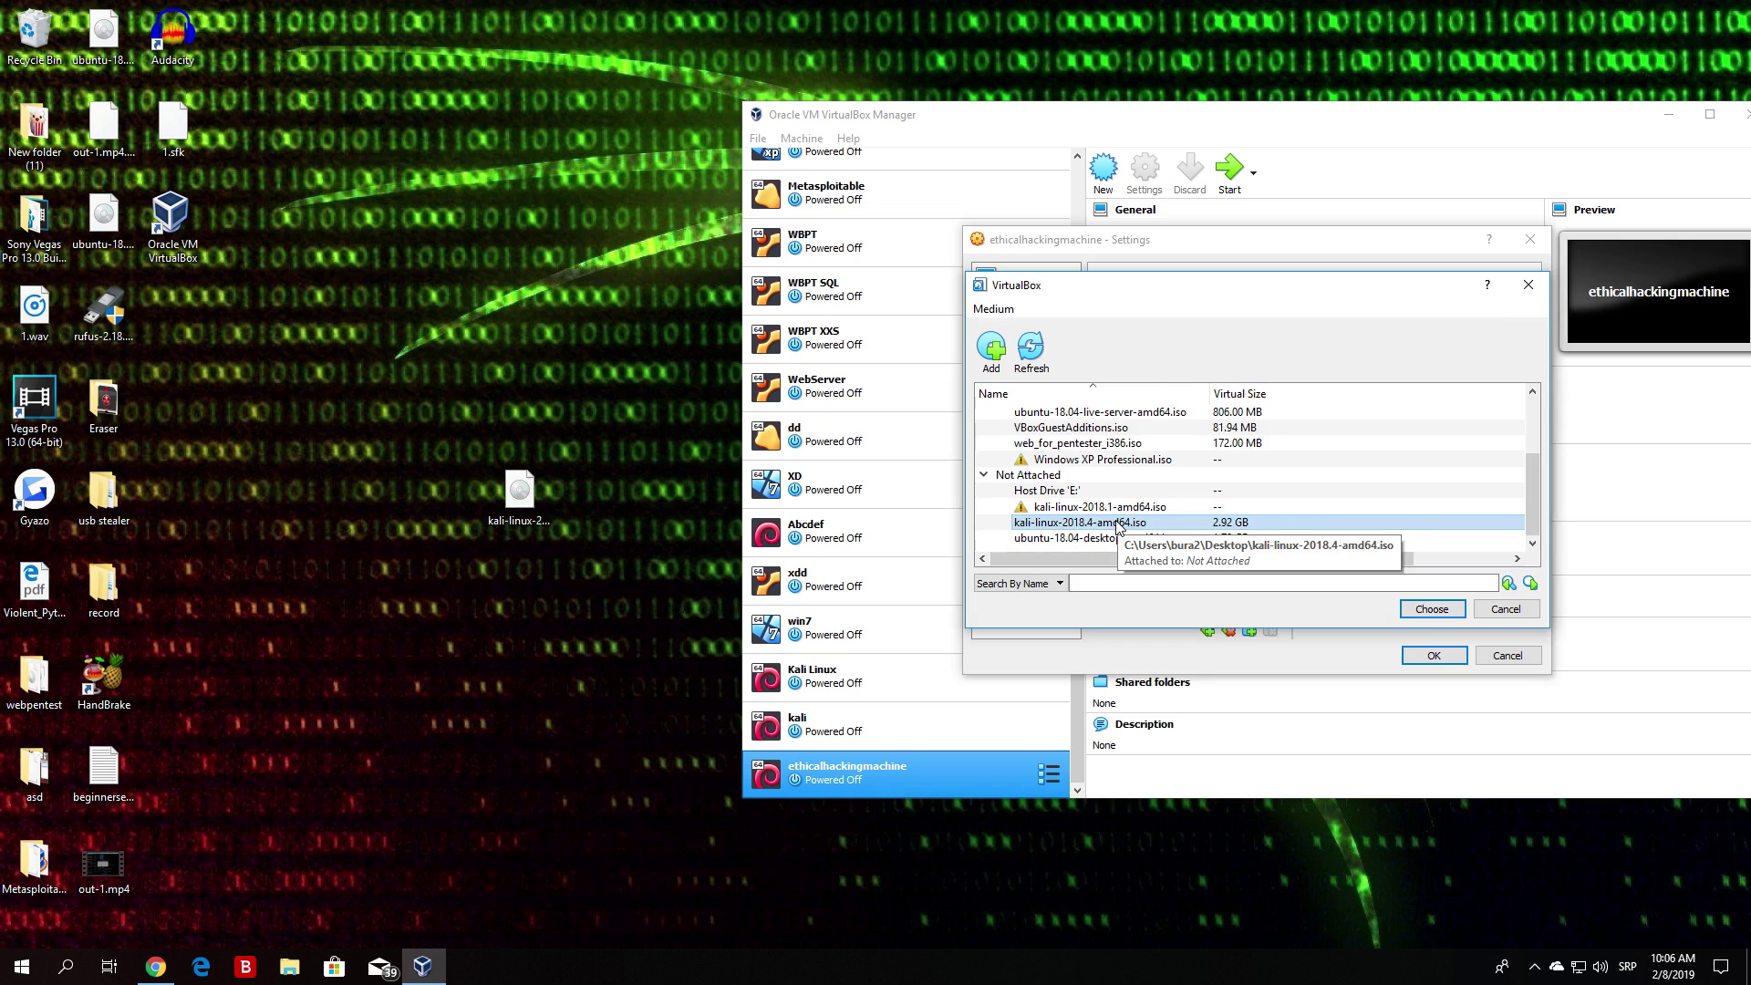
pyautogui.click(1433, 609)
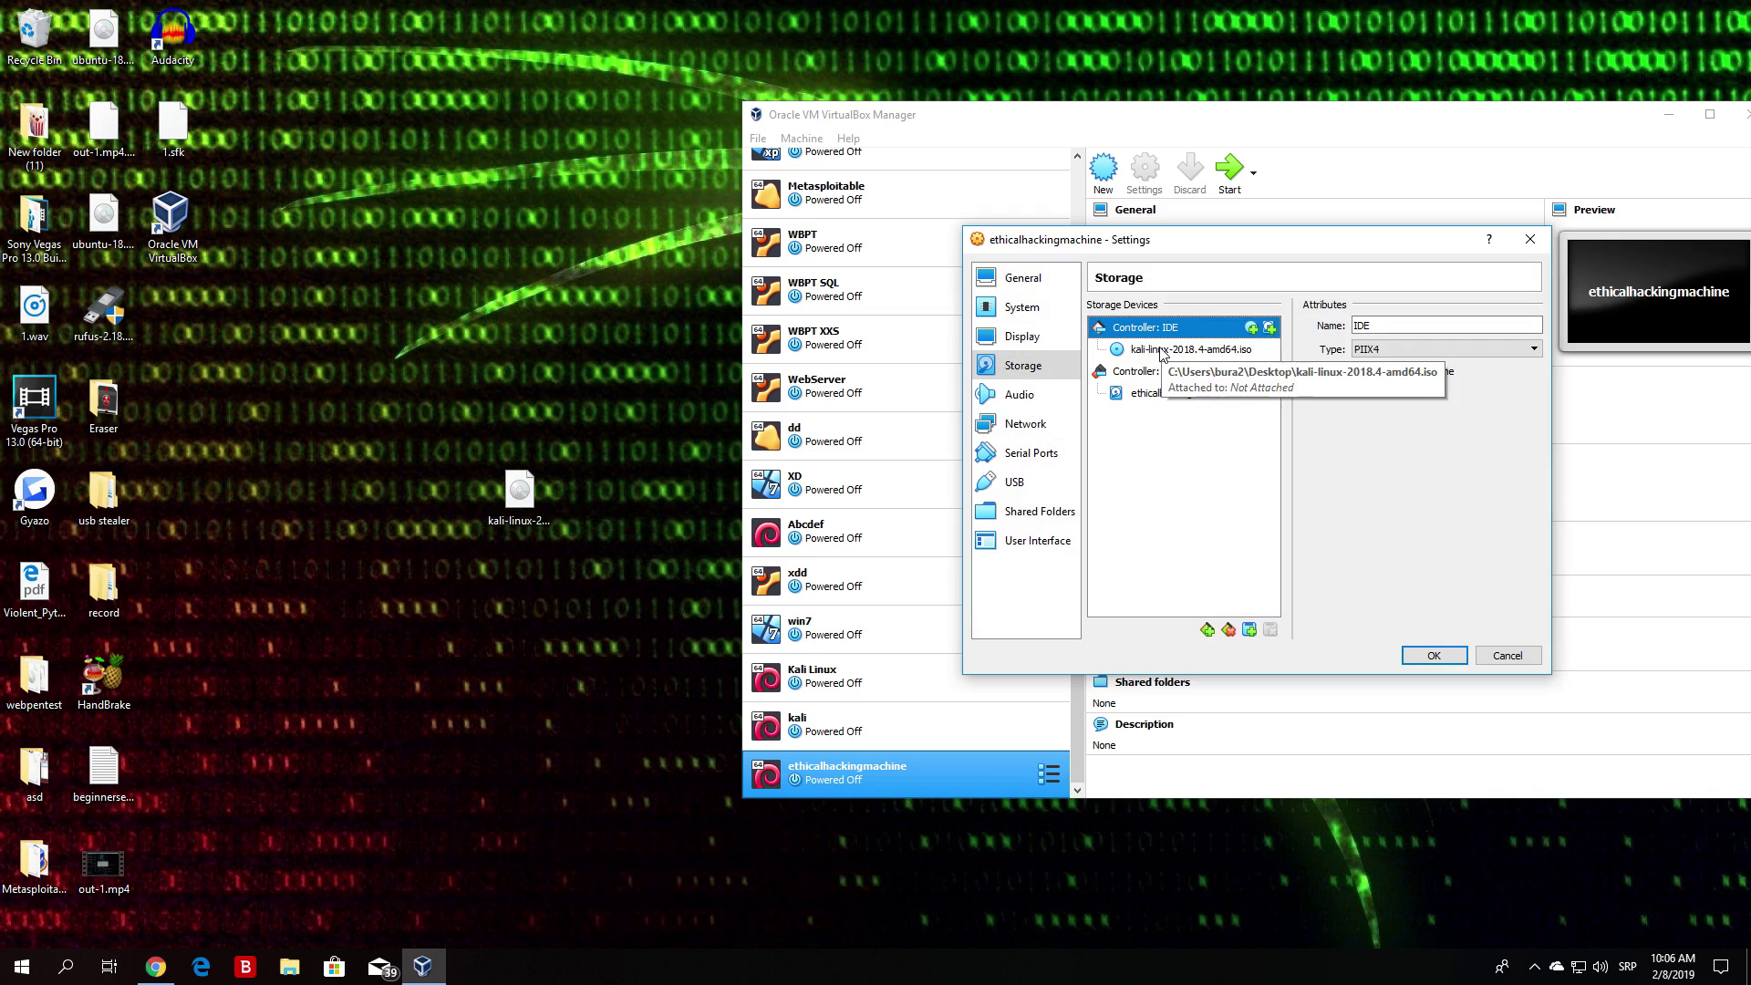
# - Review the machine's audio, serial port, USB, shared folder and network adapter settings
pyautogui.click(1022, 394)
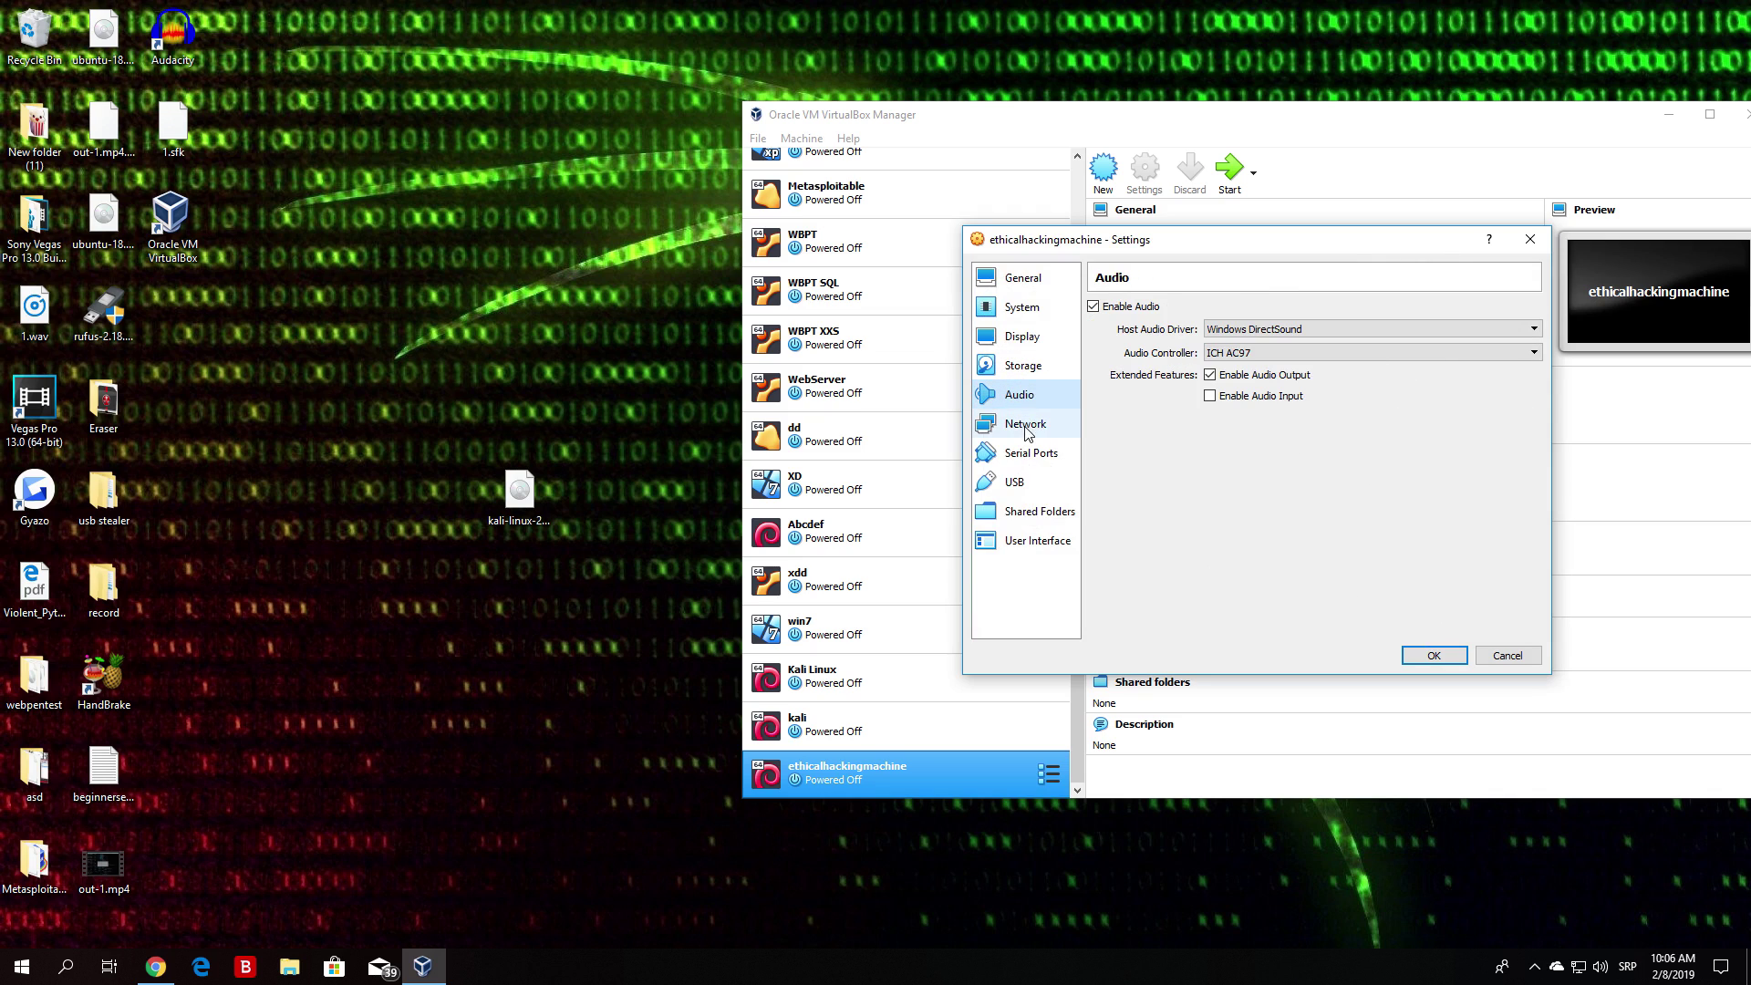
pyautogui.click(1023, 367)
pyautogui.click(1021, 394)
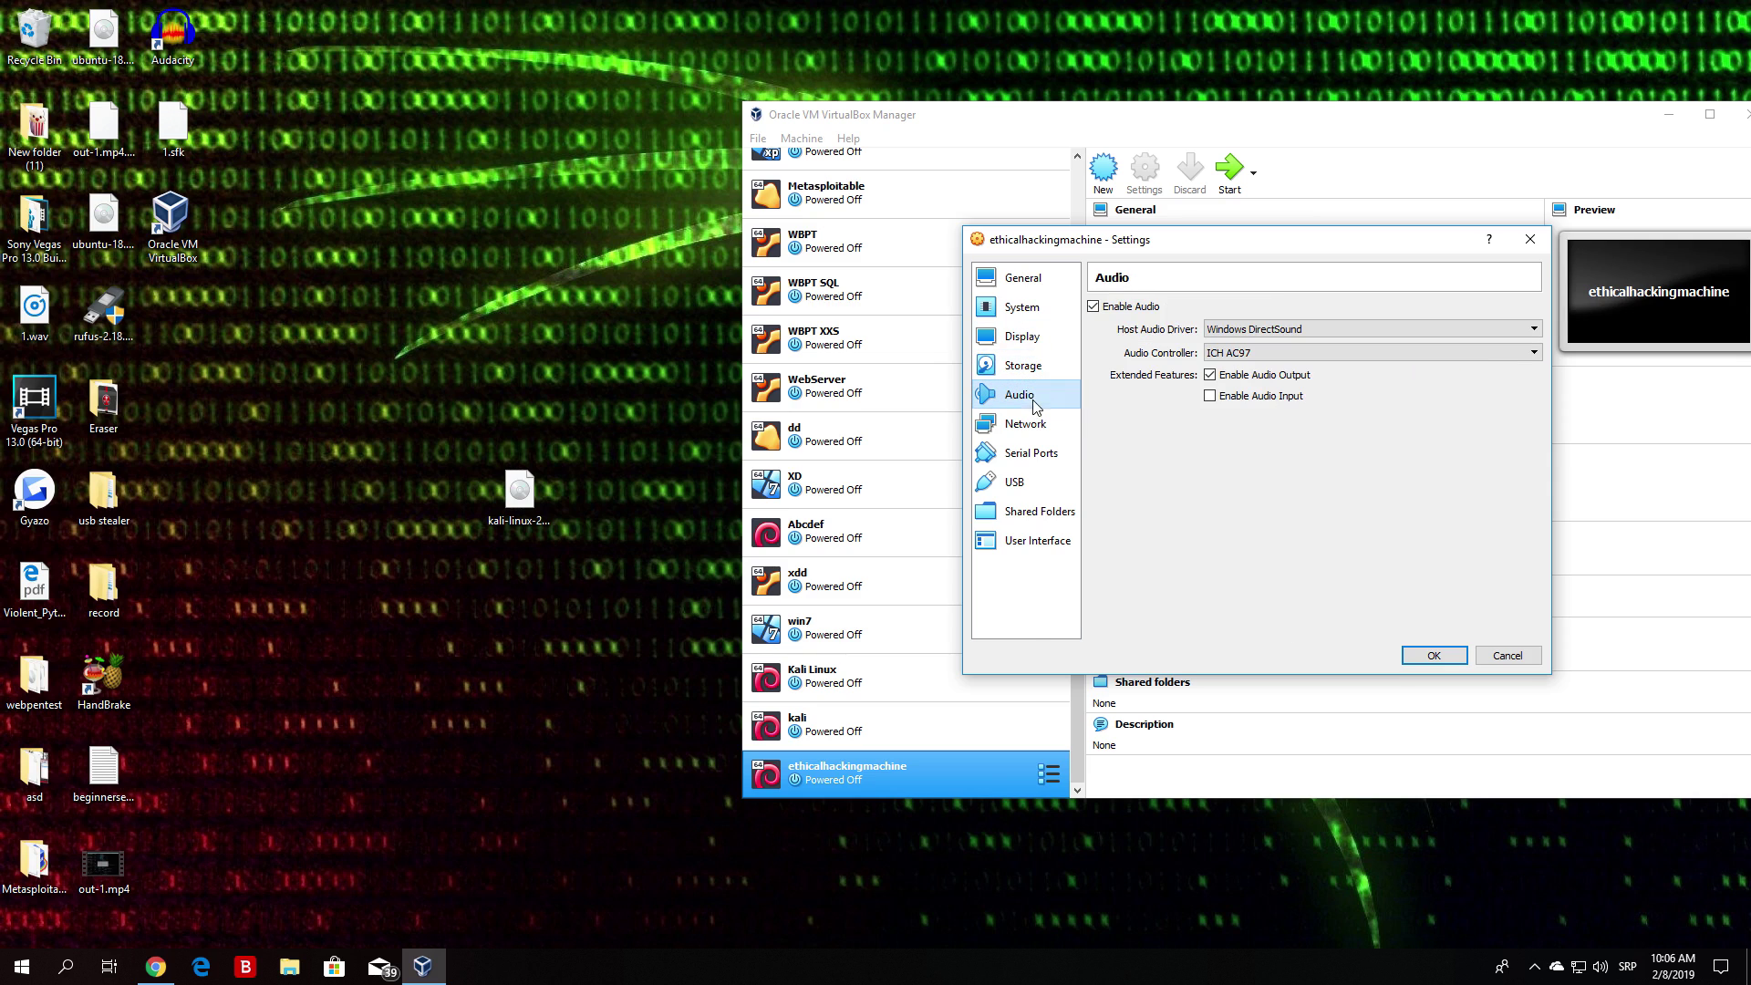
pyautogui.click(1032, 427)
pyautogui.click(1031, 452)
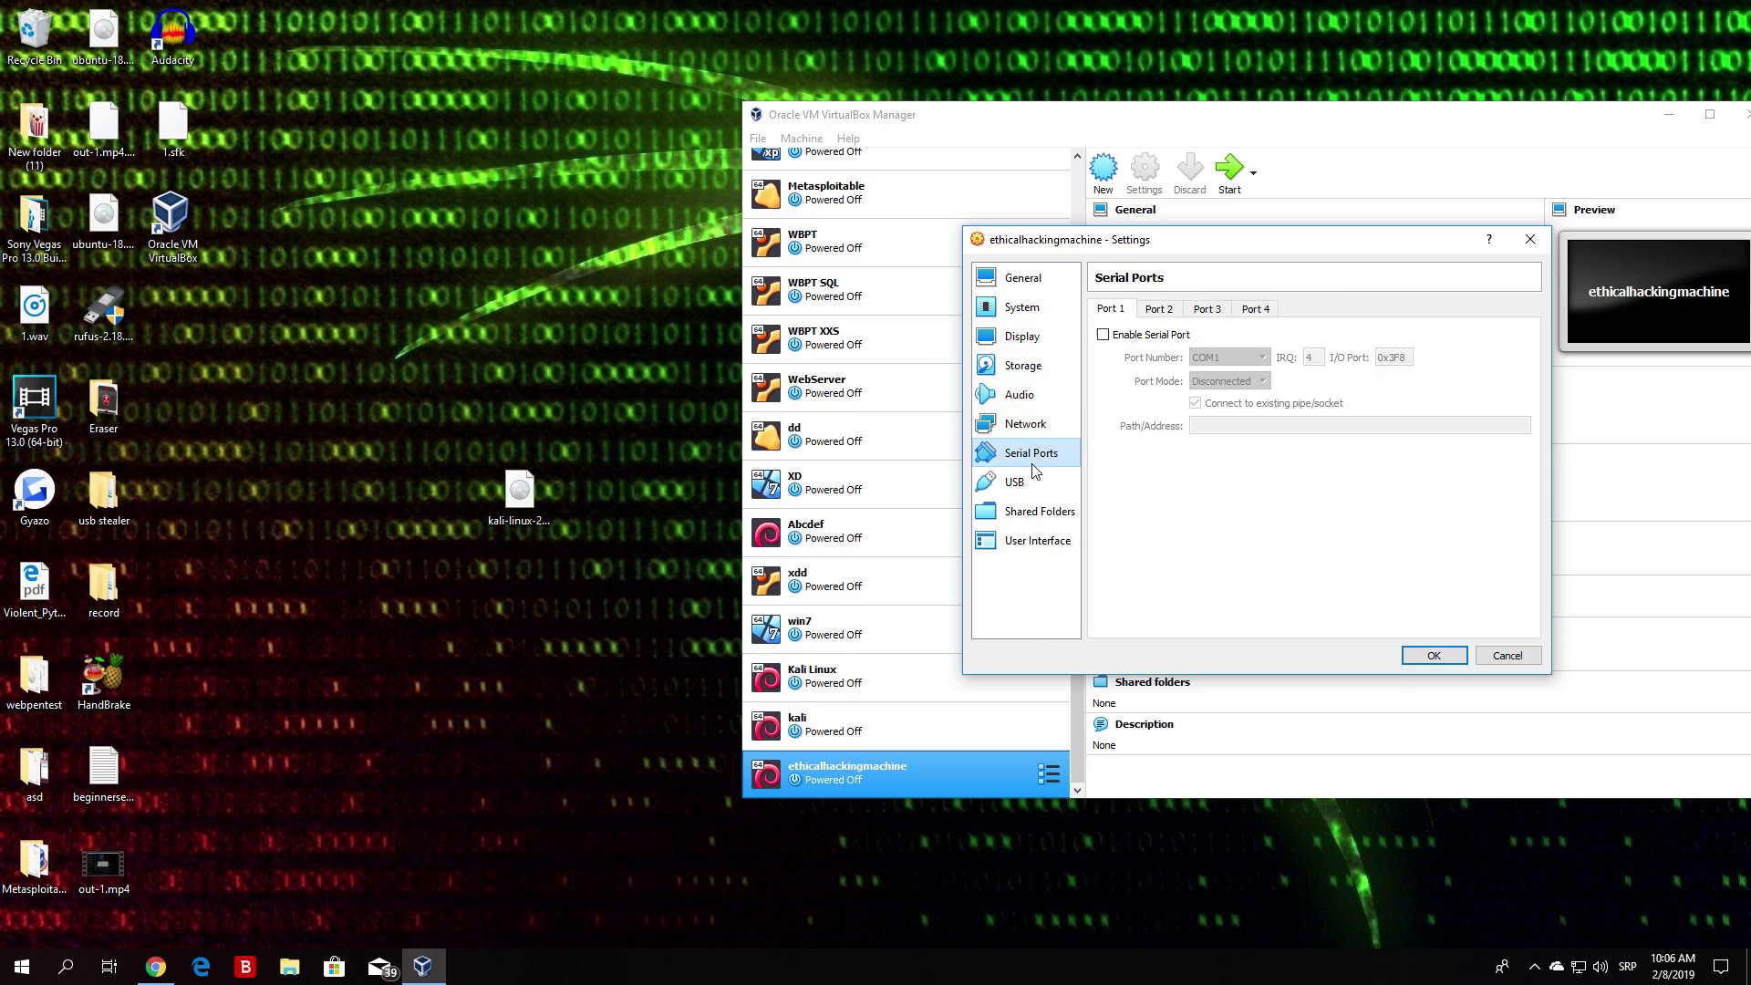
pyautogui.click(1016, 482)
pyautogui.click(1036, 511)
pyautogui.click(1027, 429)
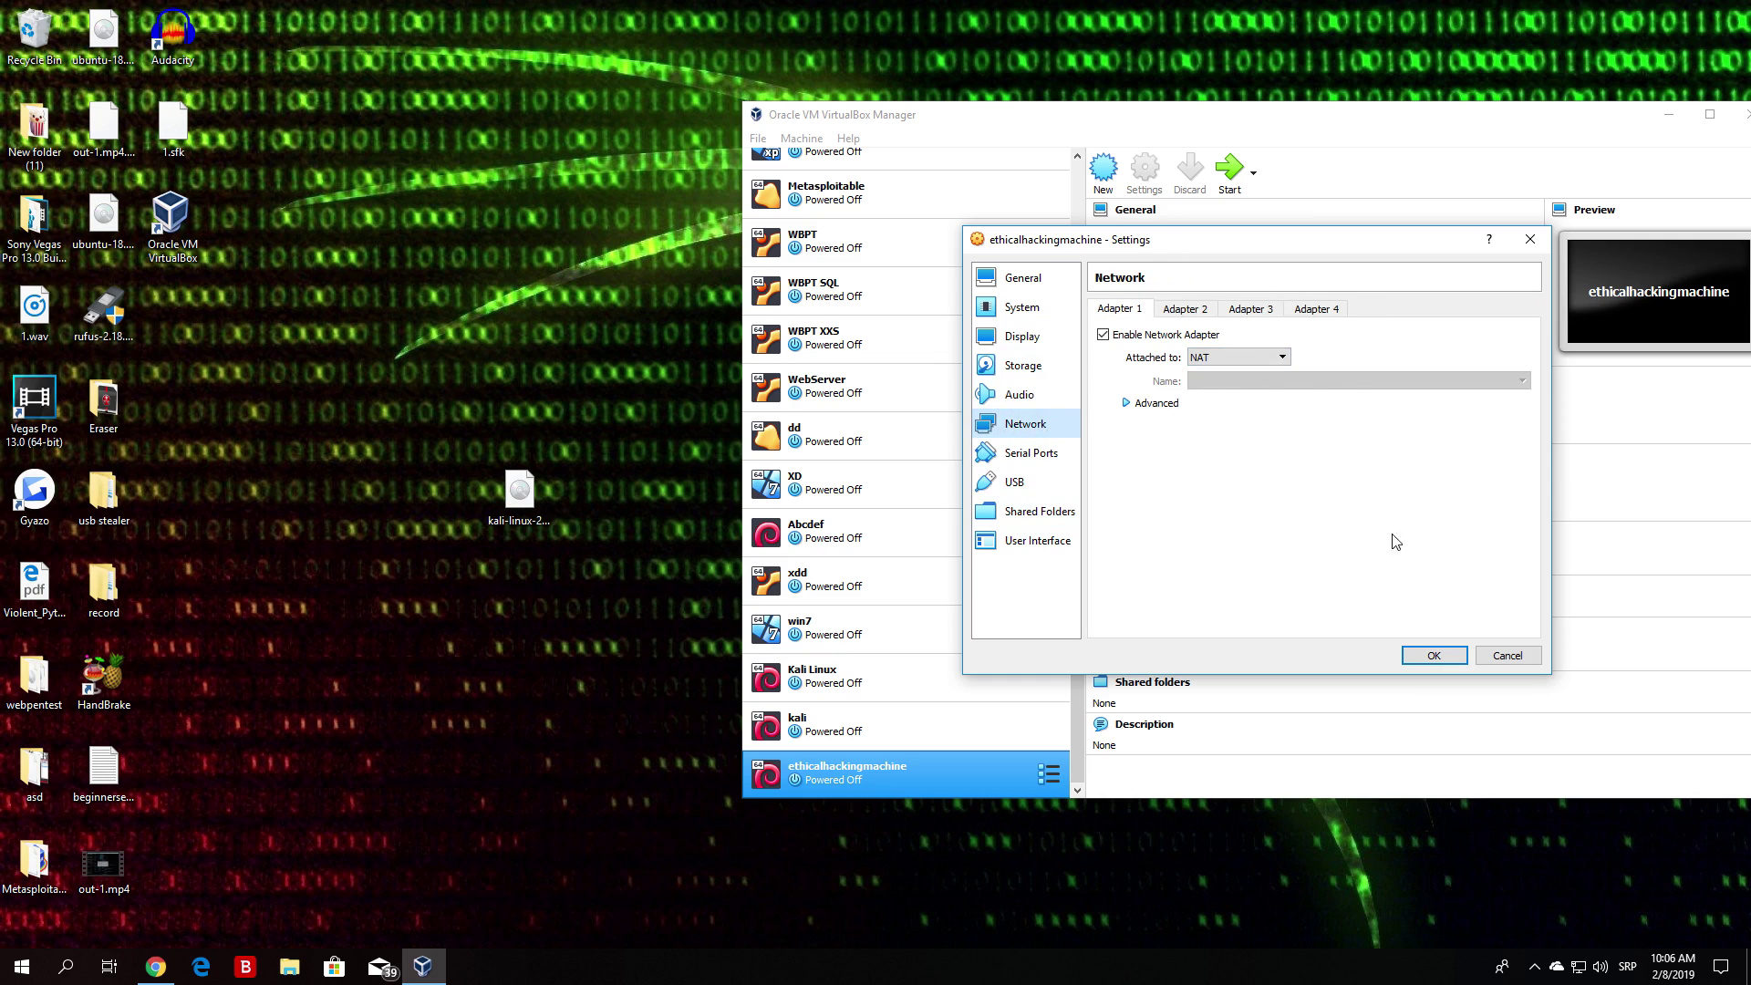
# - Recheck the machine's storage devices and save its settings
pyautogui.click(1020, 392)
pyautogui.click(1024, 365)
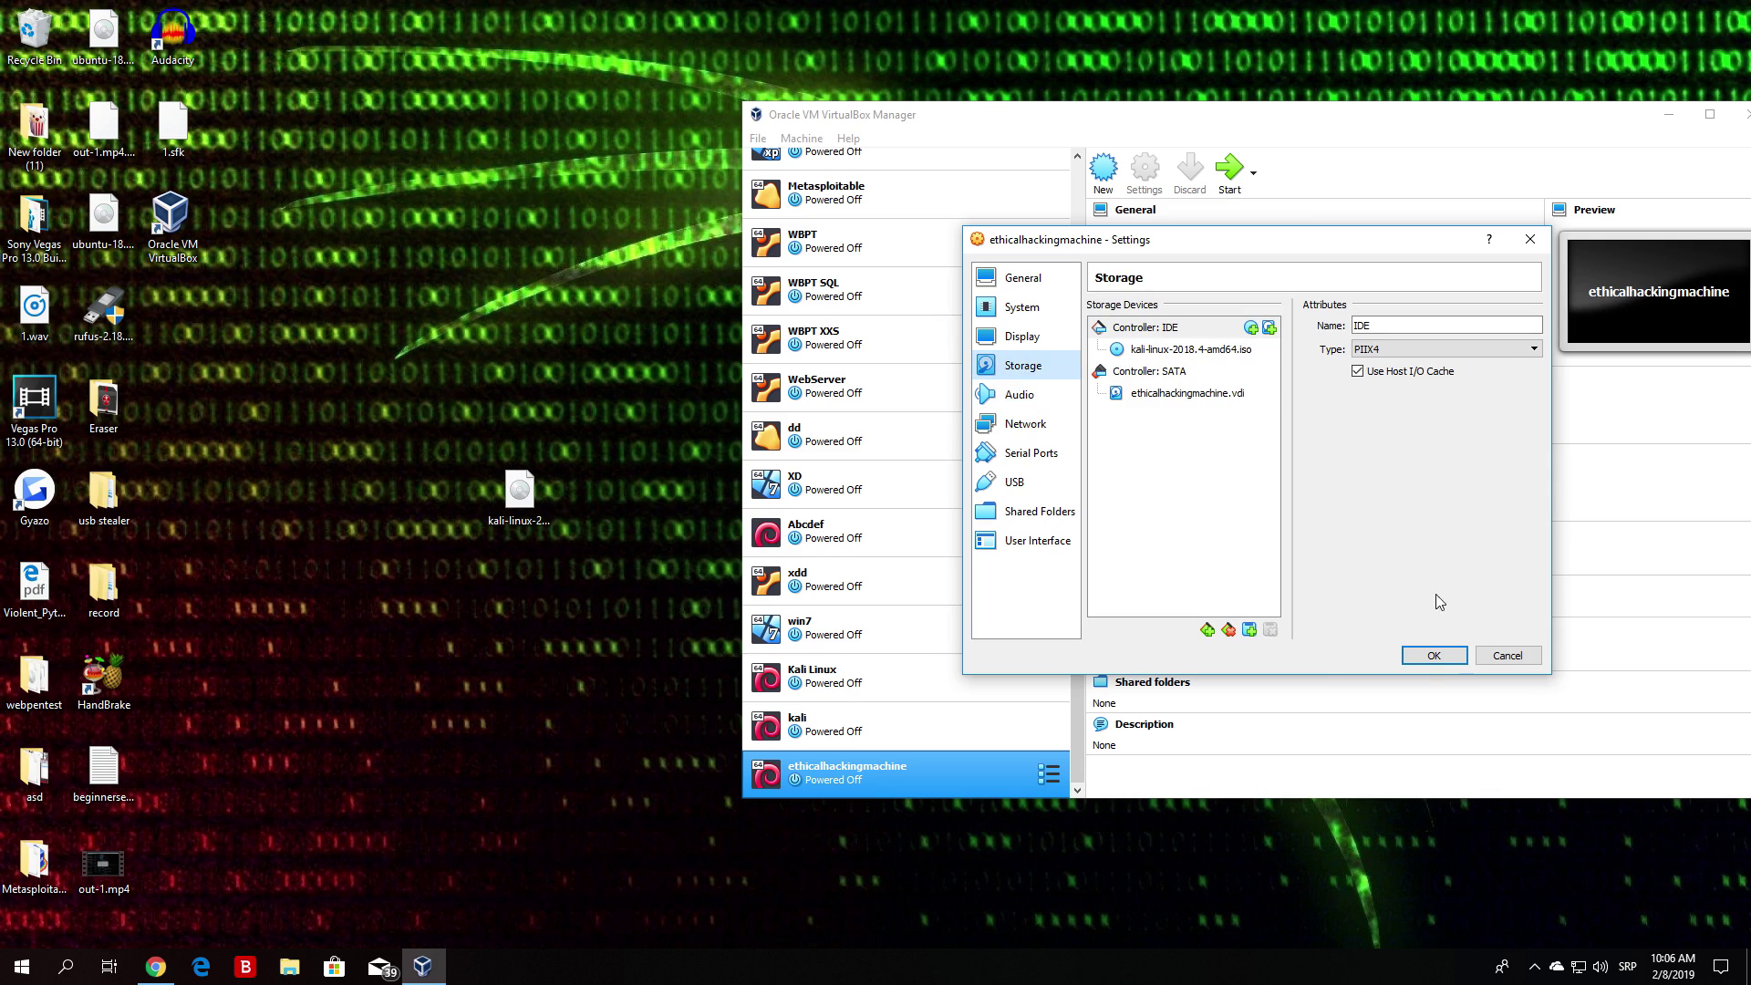
pyautogui.click(1432, 657)
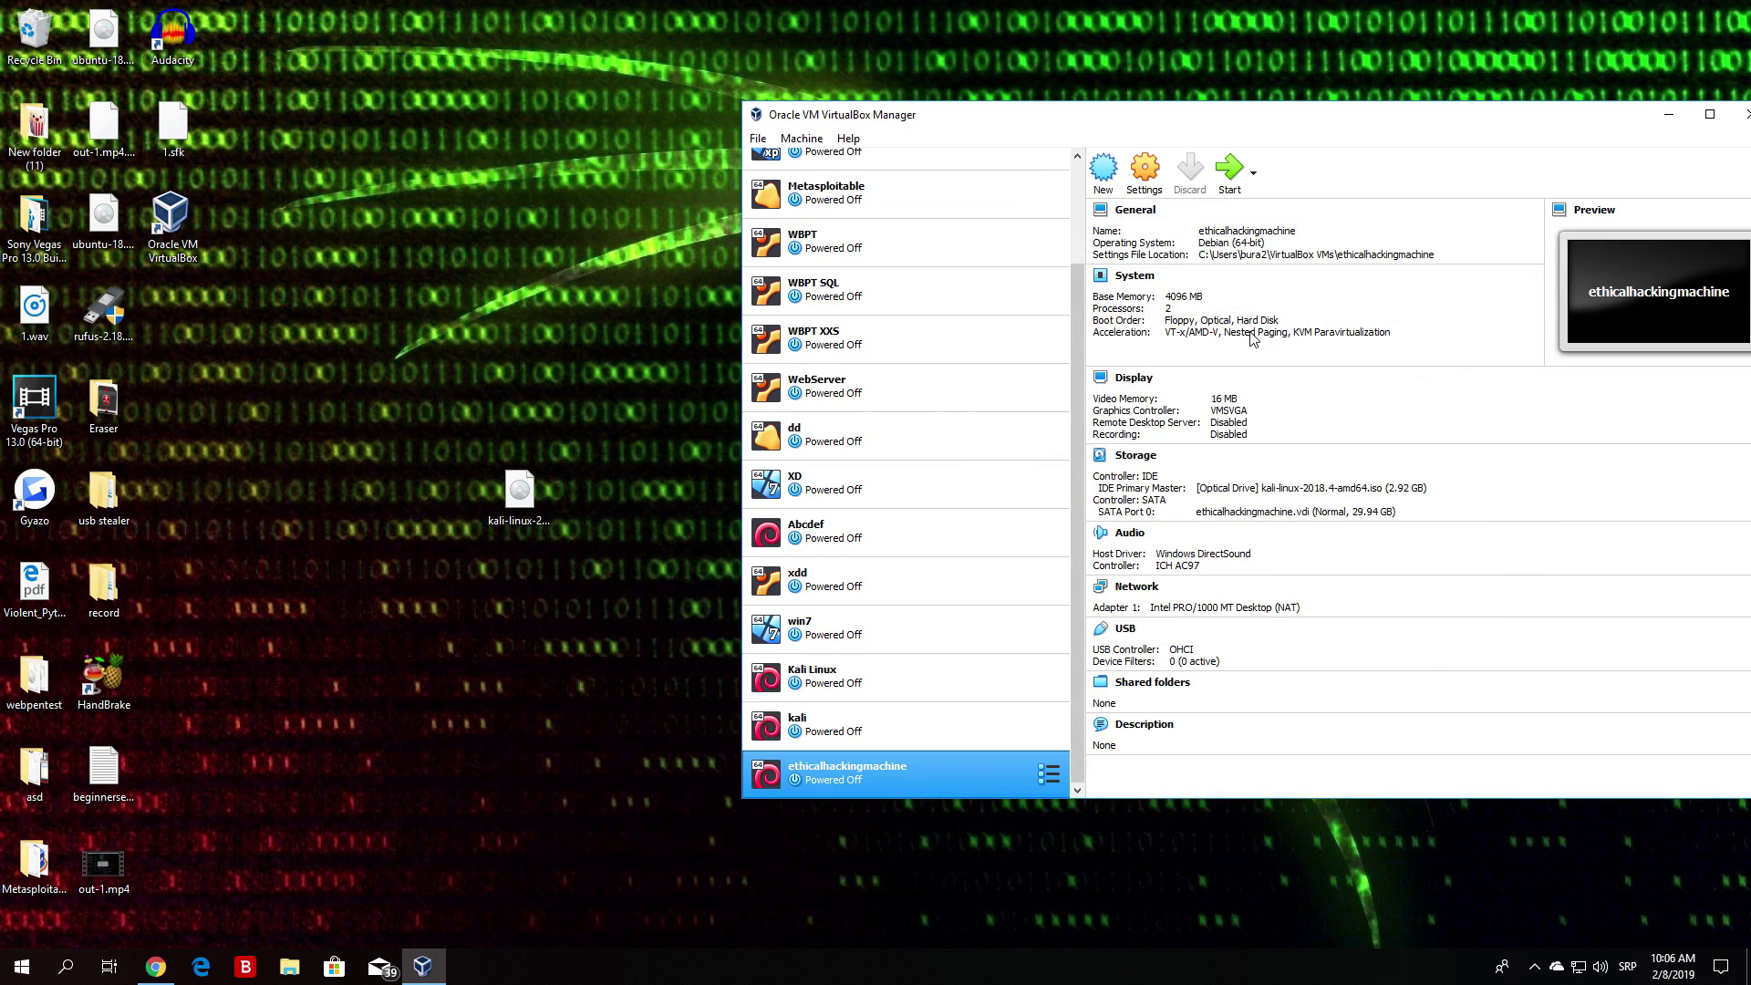